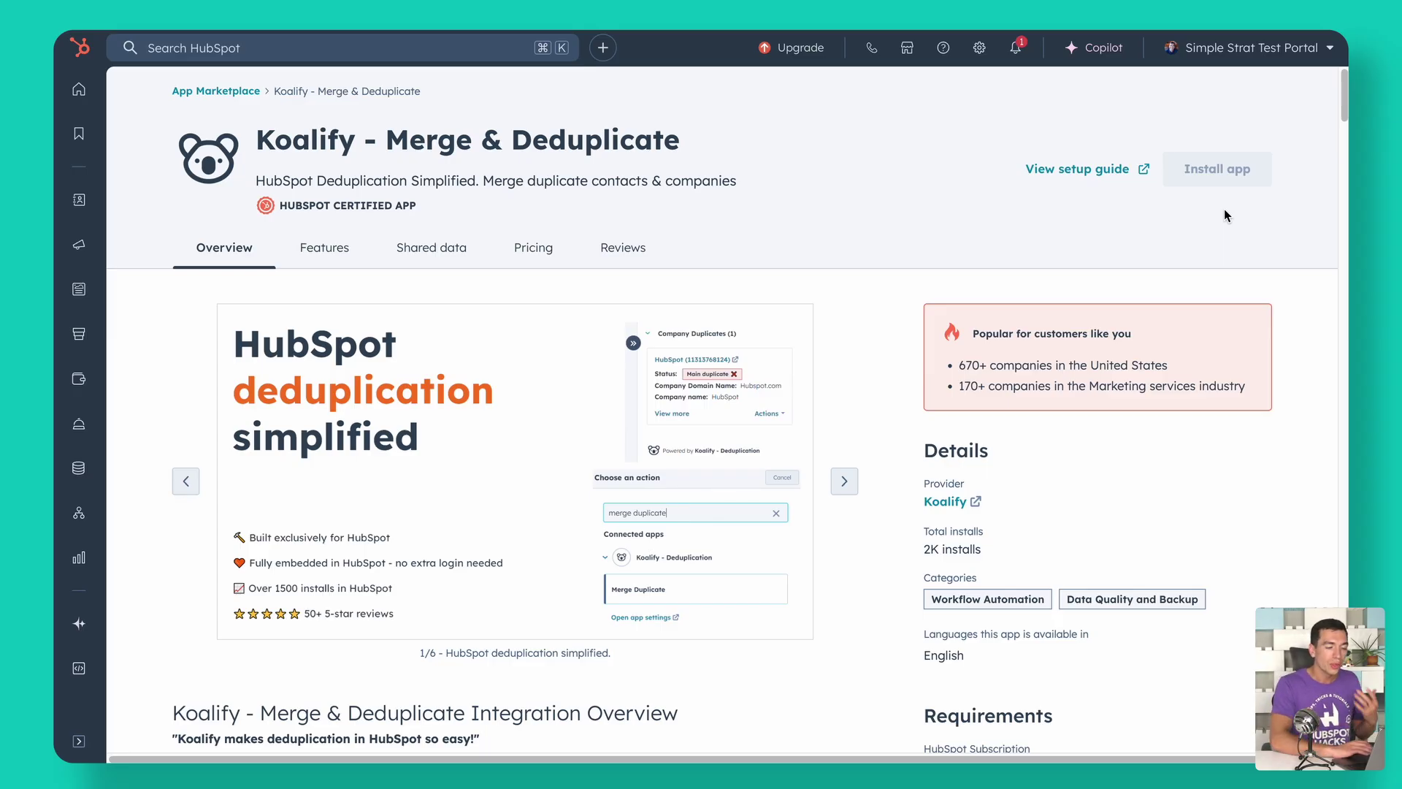
Open Koalify's duplicate rules and review the rule lists for companies, deals and contacts.
mouse_move(1244, 173)
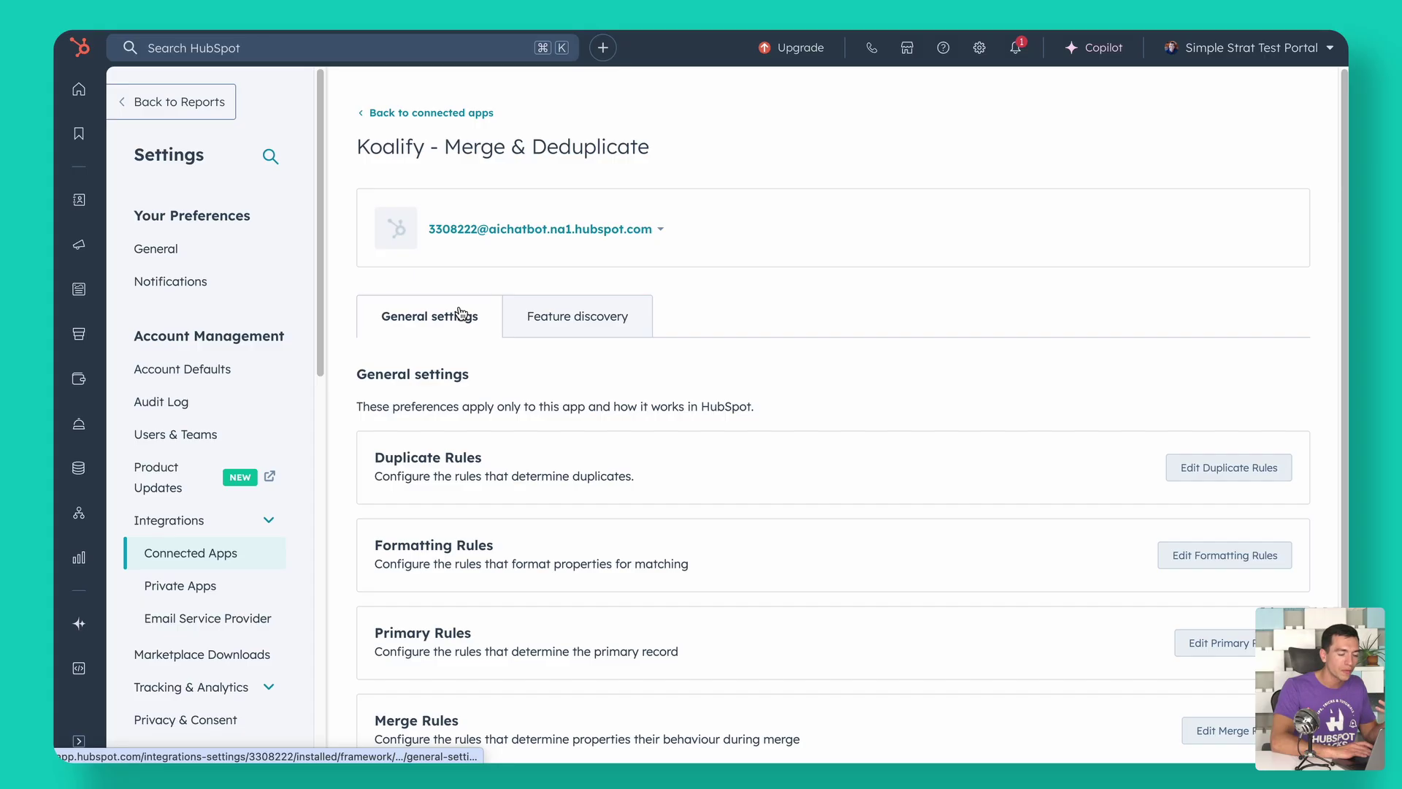
scroll(476, 467, "down", 3)
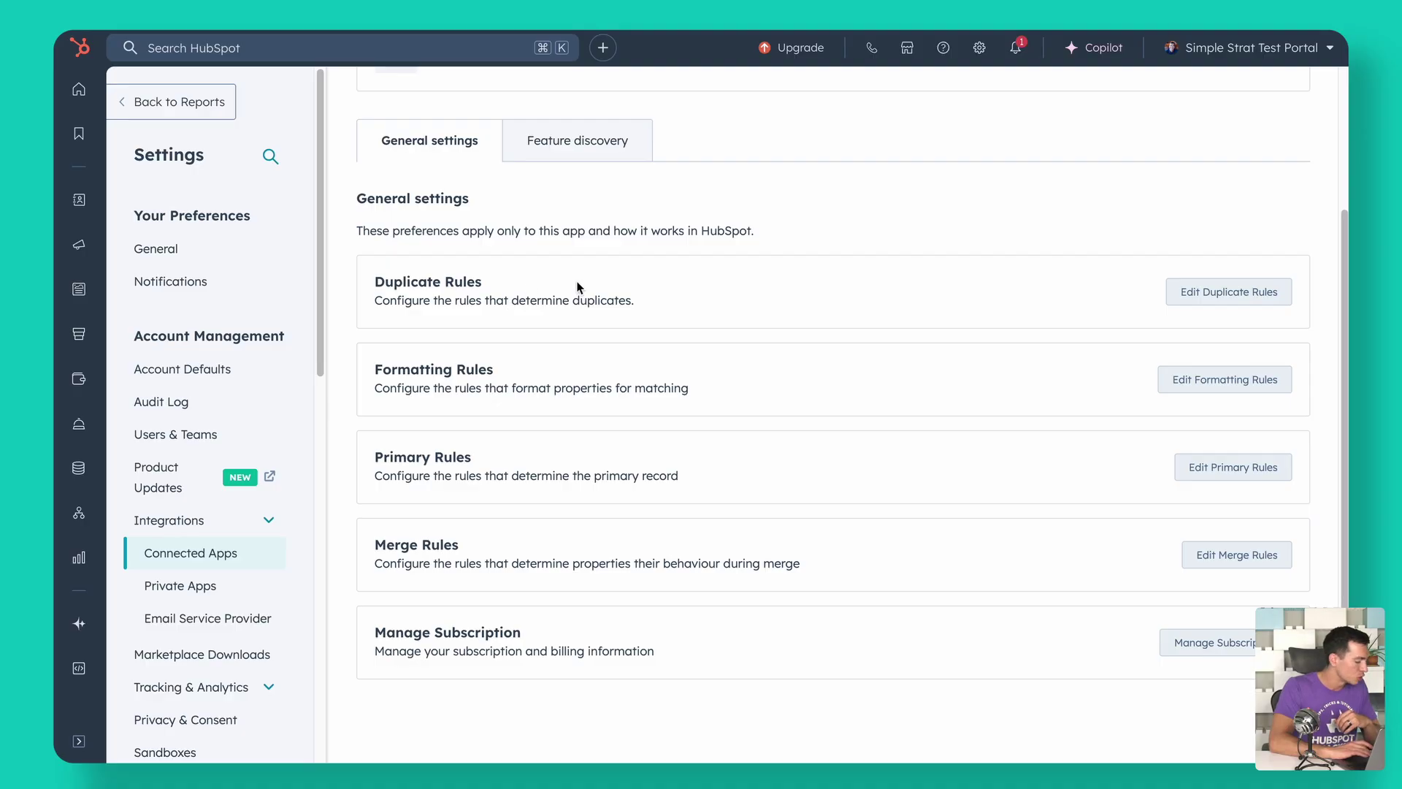
left_click(1216, 295)
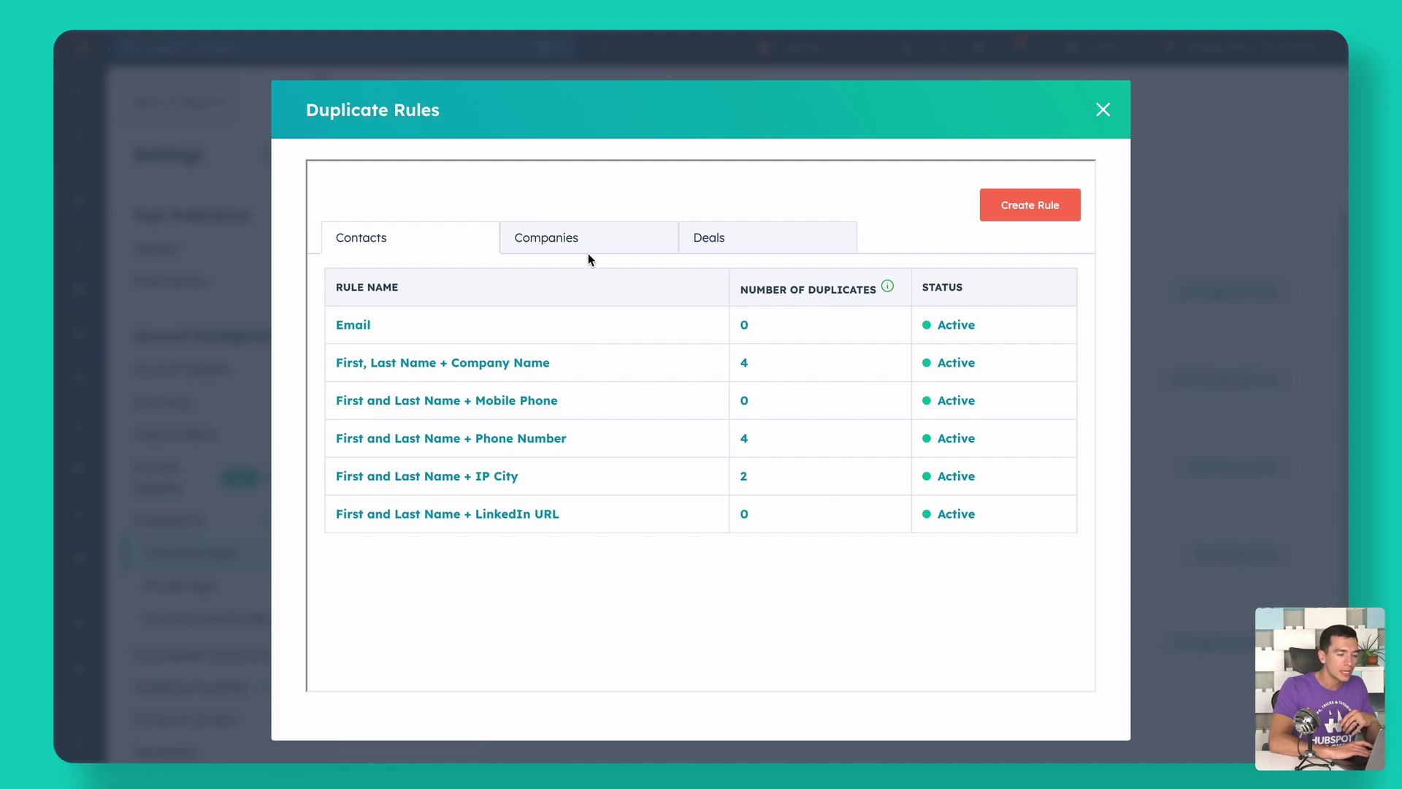
left_click(652, 246)
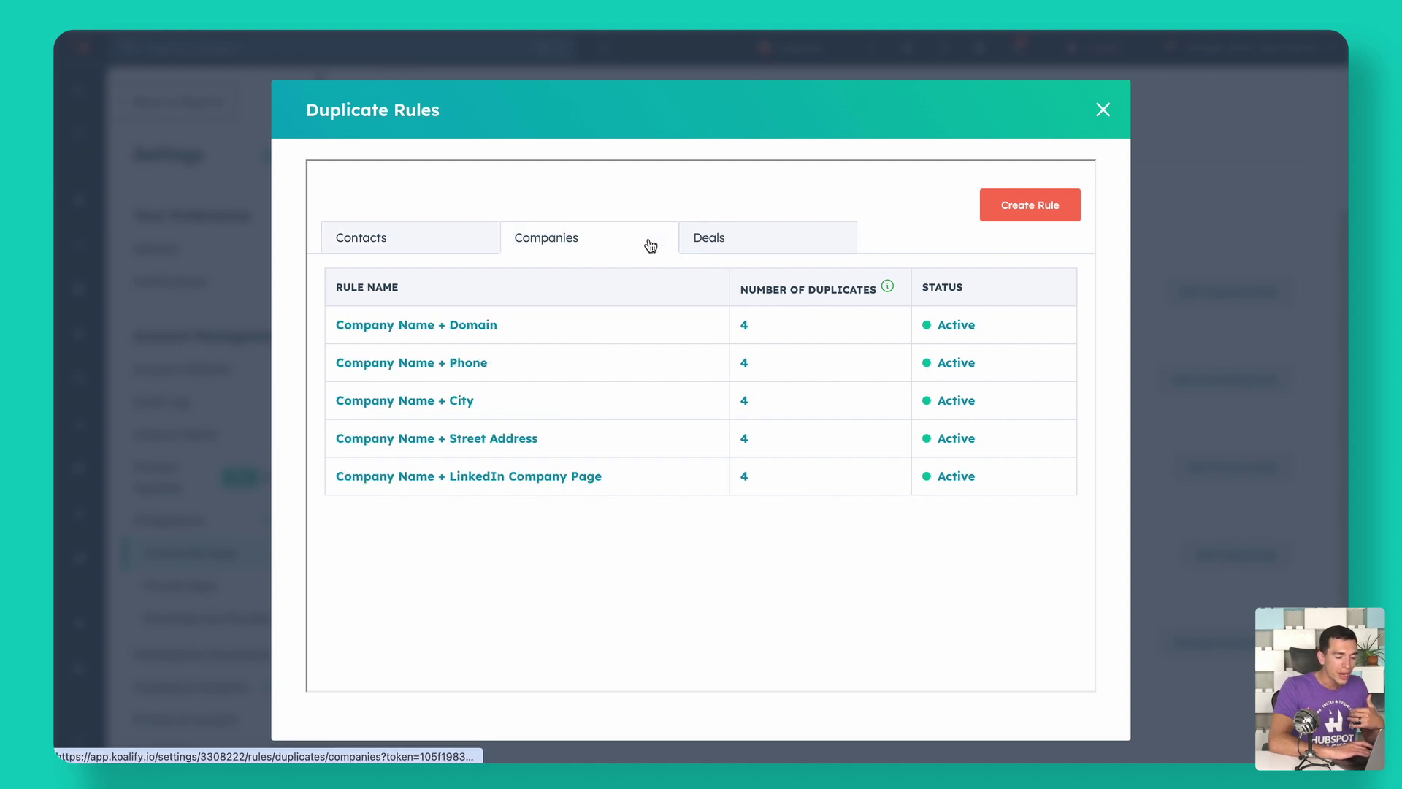
left_click(743, 248)
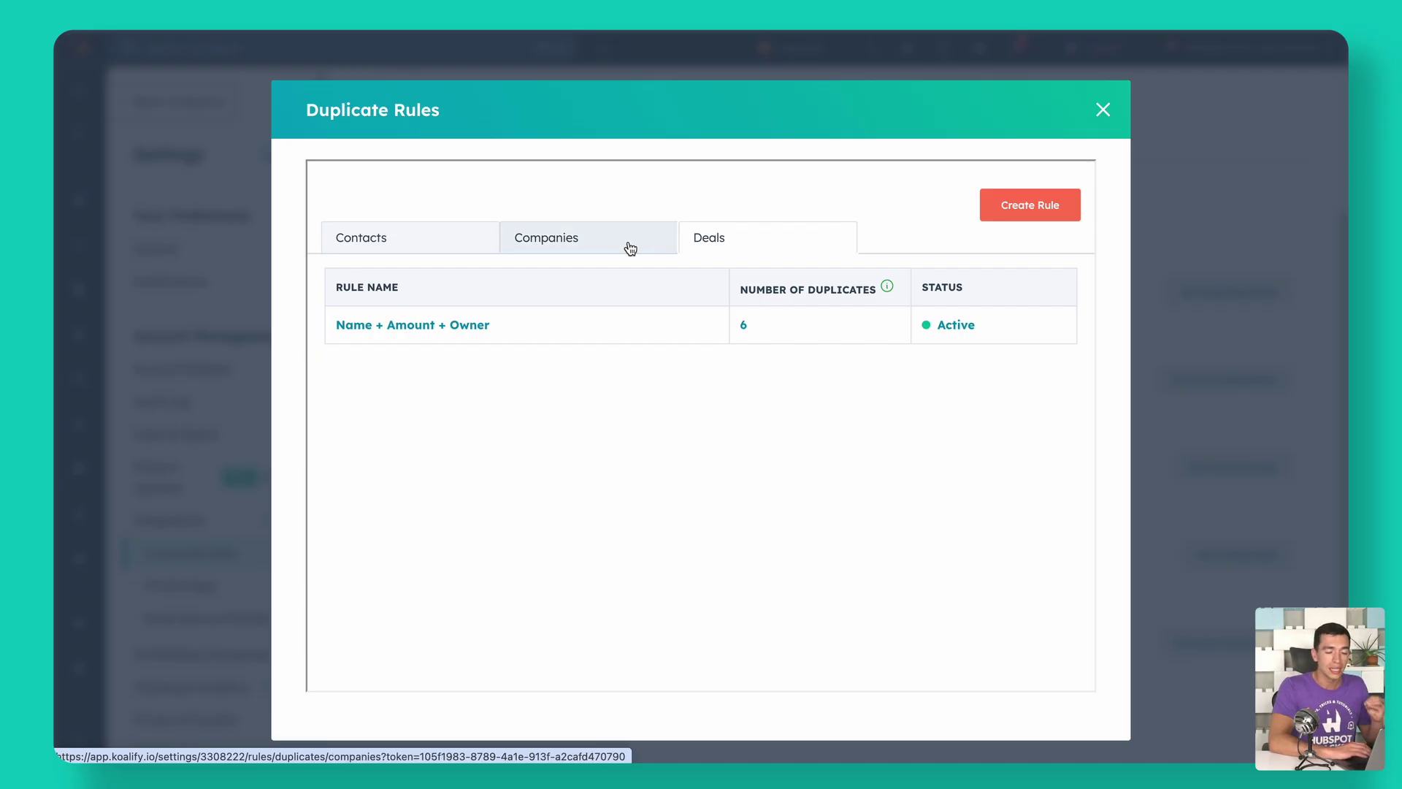
left_click(454, 248)
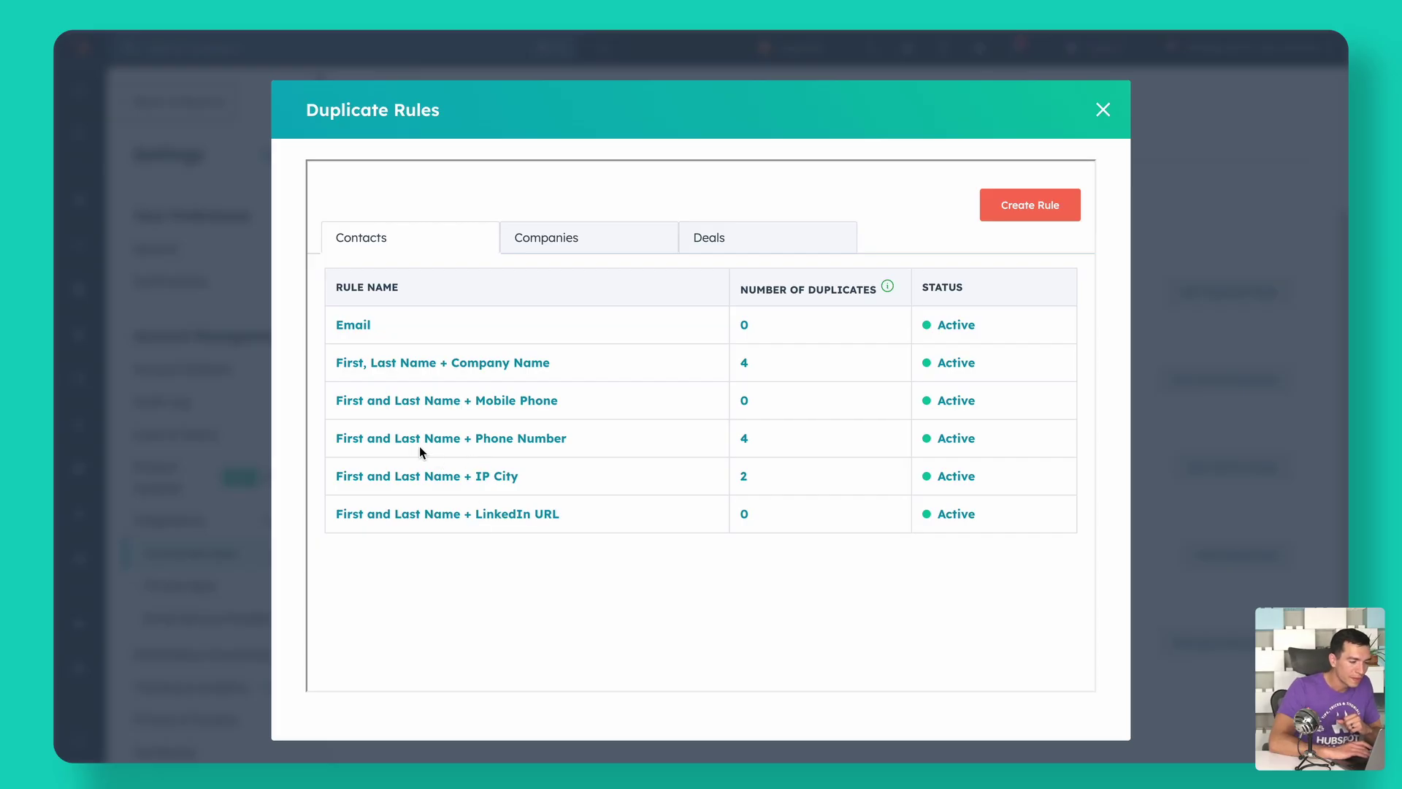
Open the contact rule First and Last Name + Phone Number and examine its match filters.
left_click(476, 440)
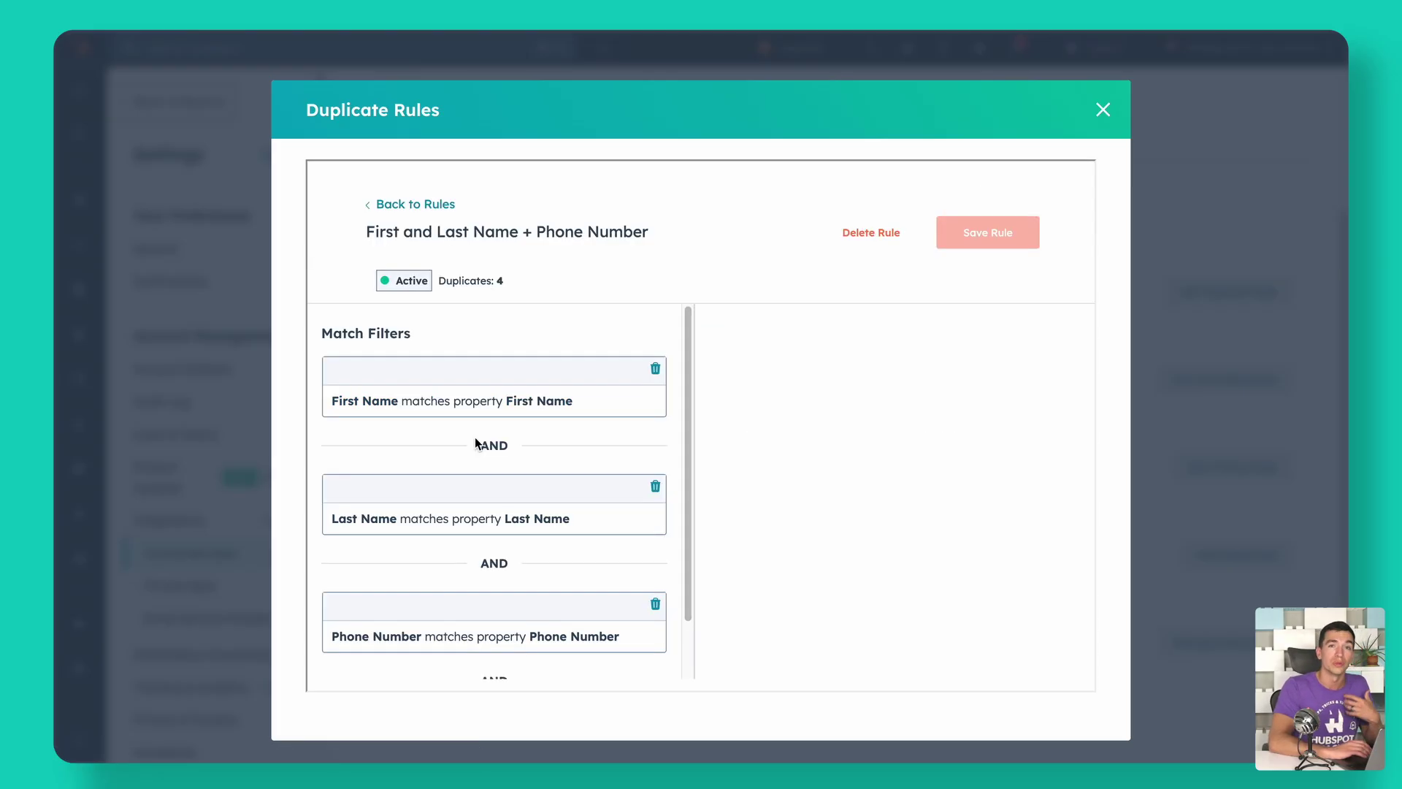
scroll(475, 438, "down", 2)
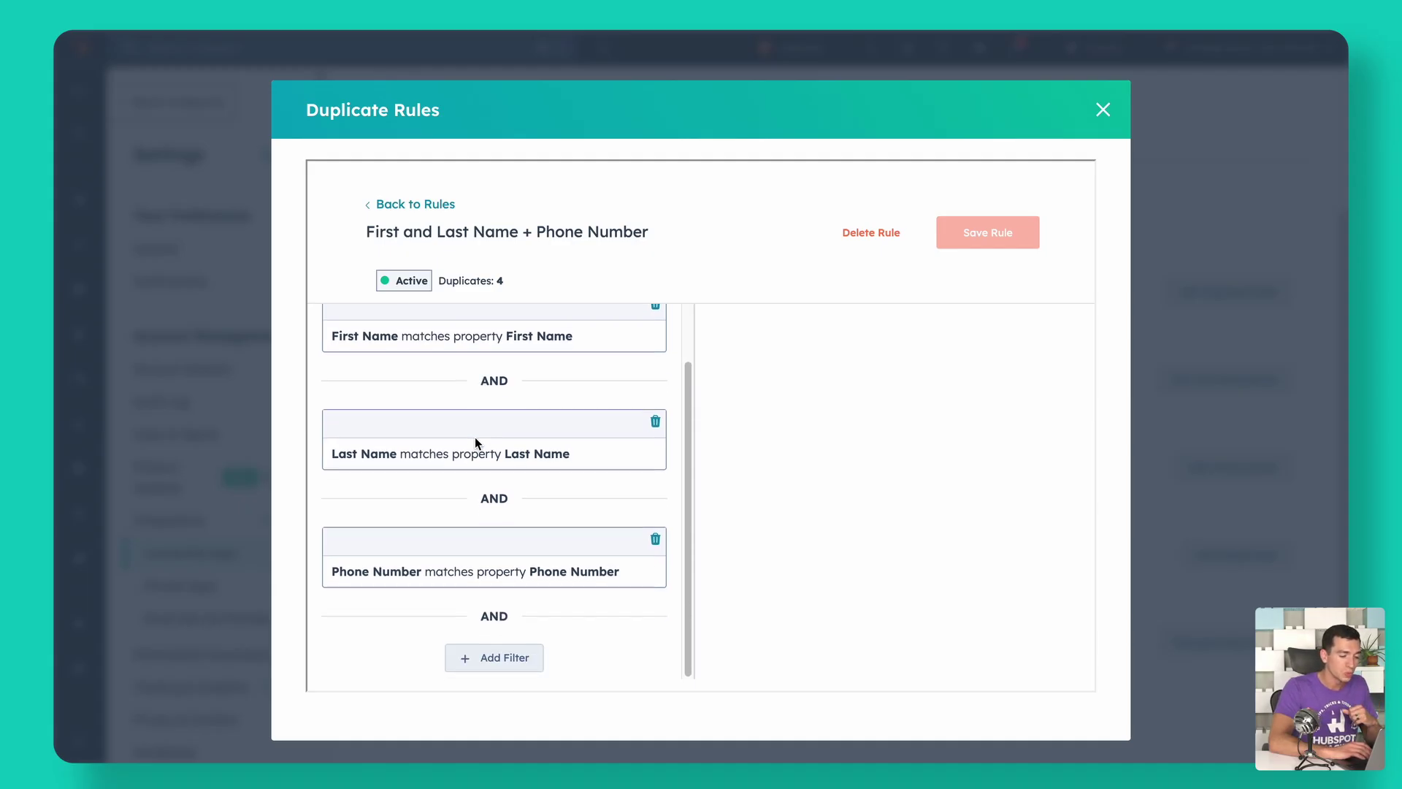
scroll(475, 436, "up", 2)
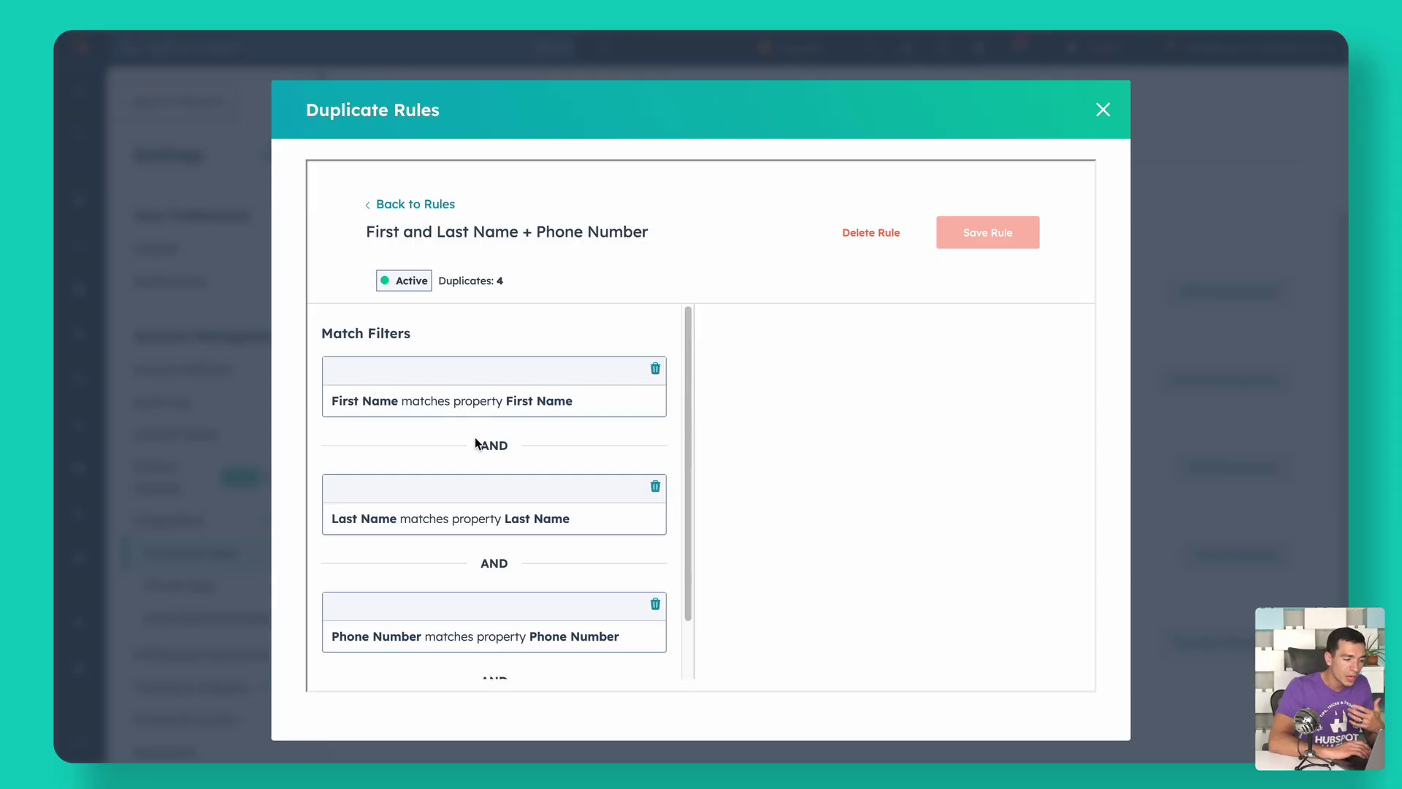
scroll(474, 437, "down", 2)
scroll(475, 437, "up", 1)
scroll(474, 443, "up", 1)
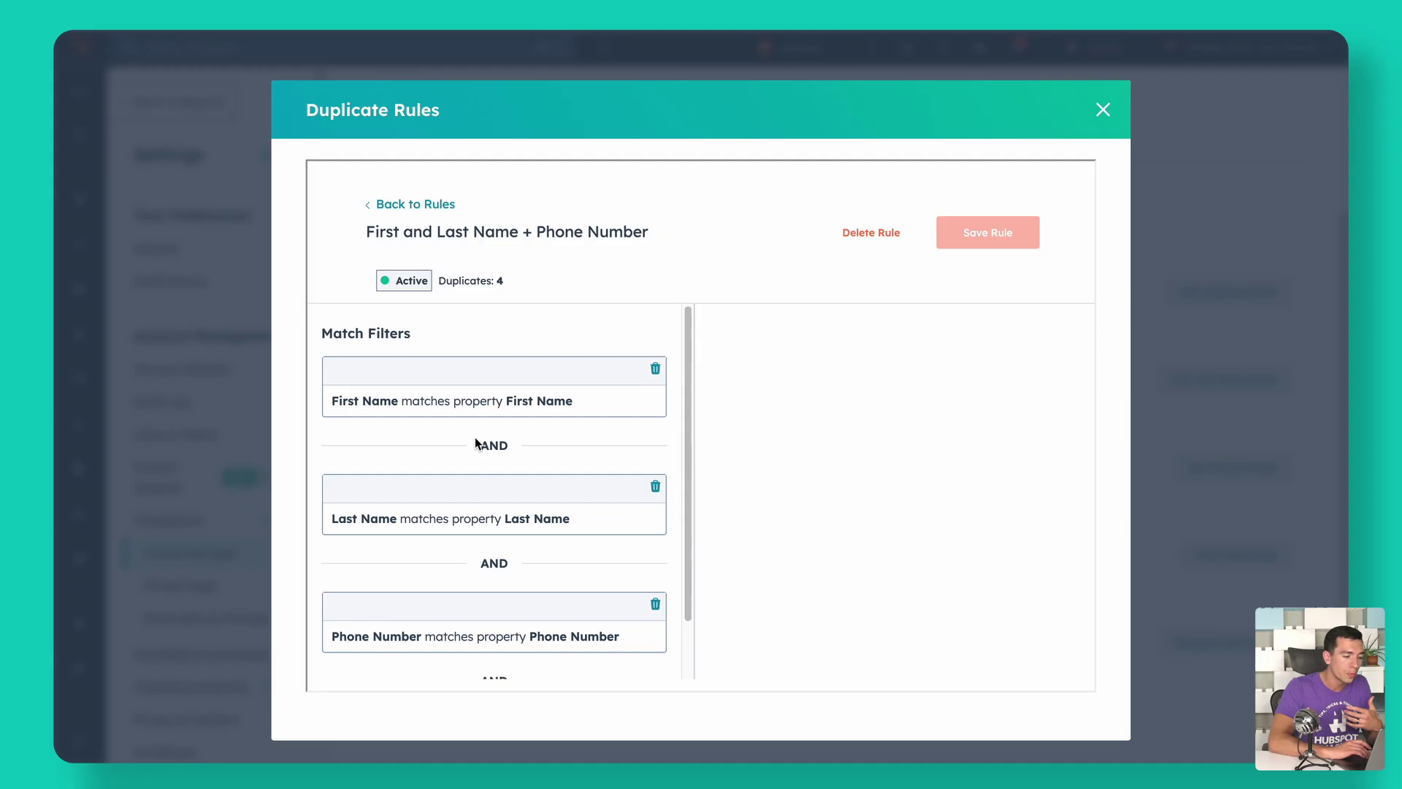
scroll(544, 339, "down", 2)
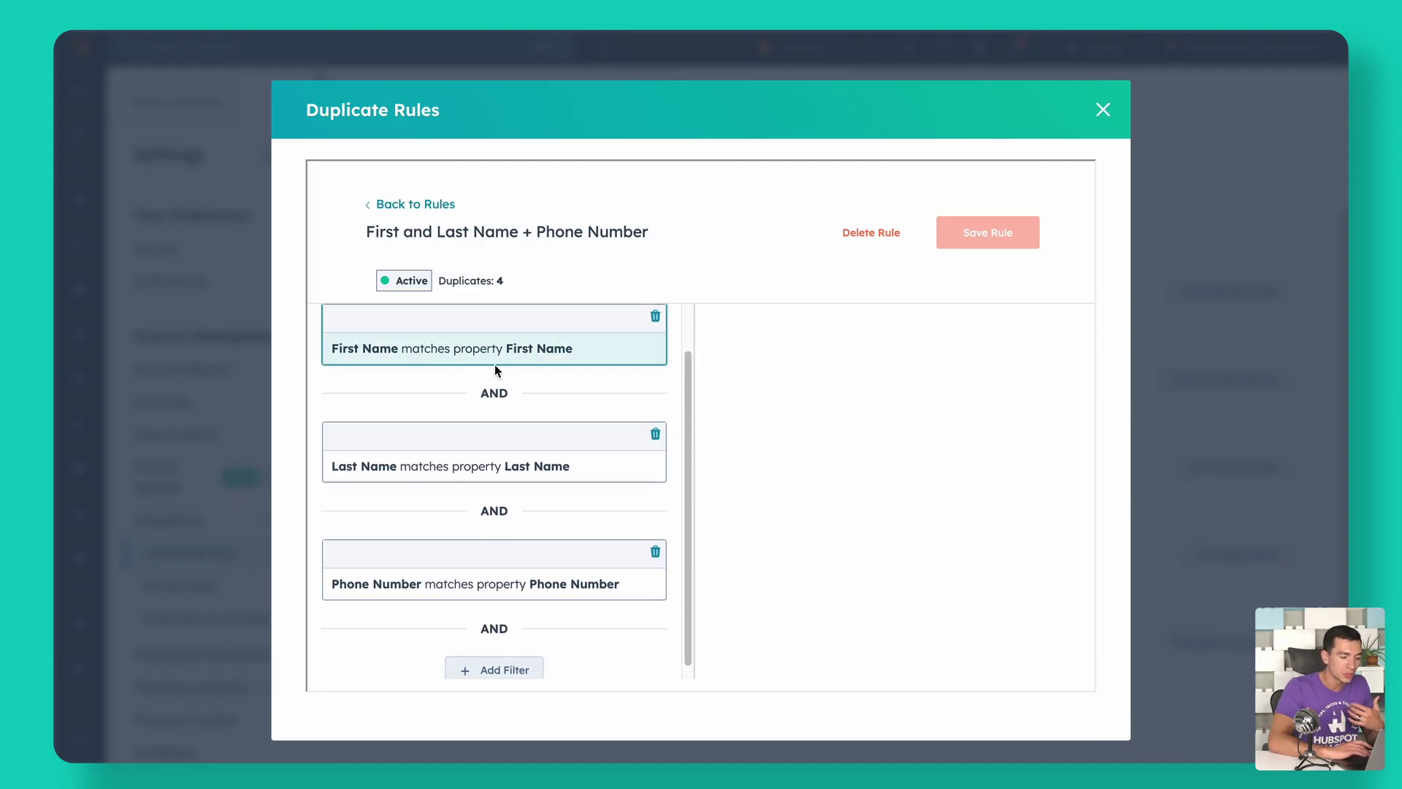
scroll(495, 369, "down", 1)
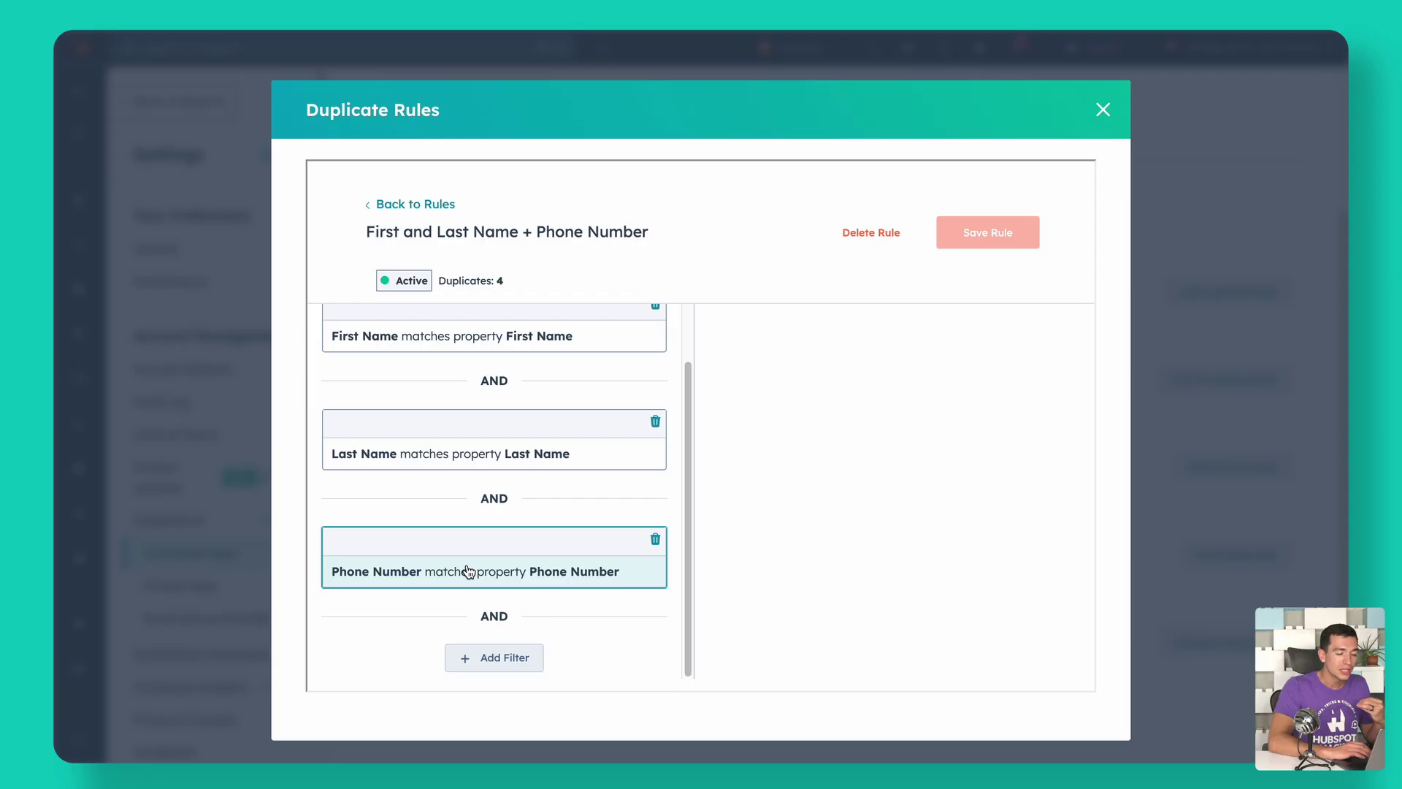
scroll(468, 571, "up", 2)
scroll(468, 571, "down", 2)
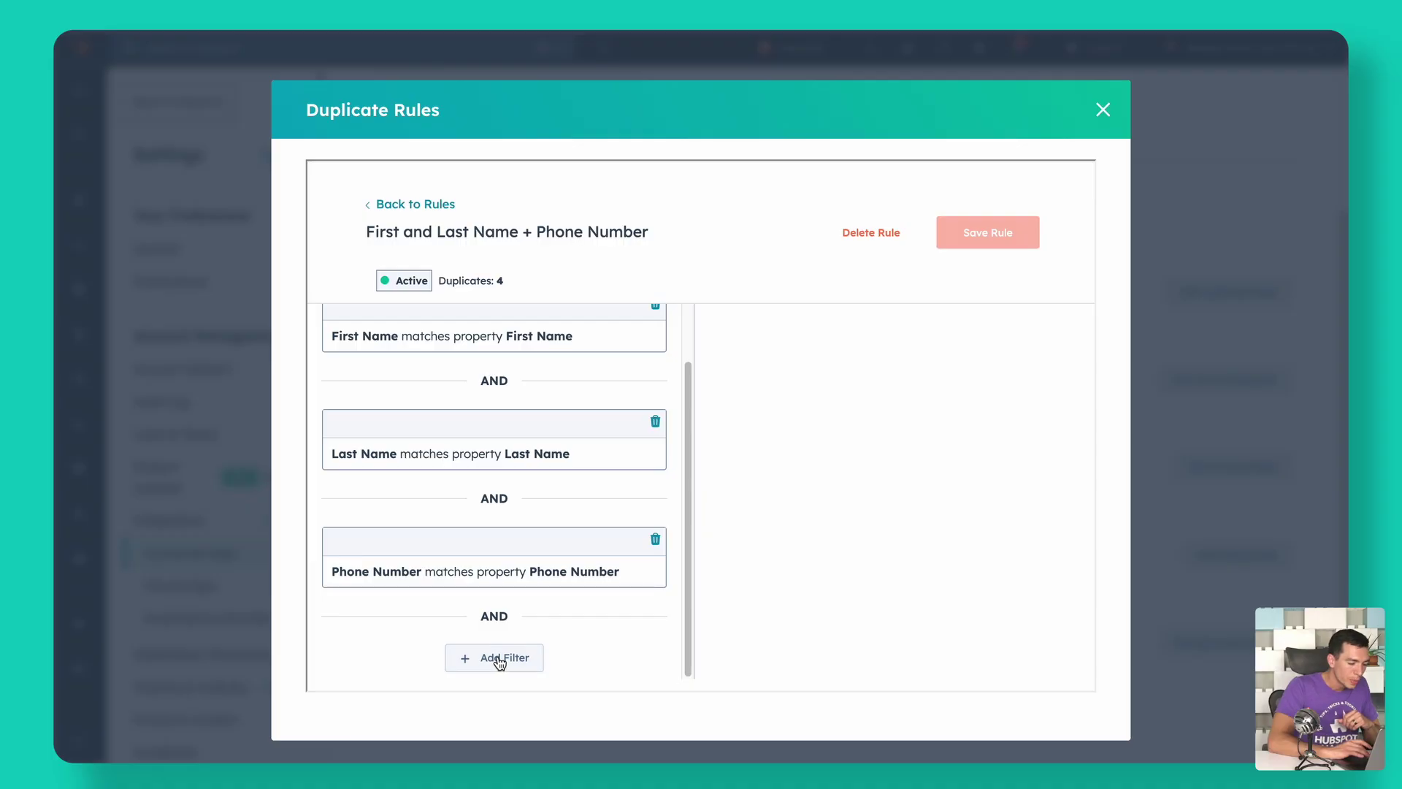
Add a match filter to the phone number rule requiring that Lifecycle Stage is none of Customer.
left_click(499, 657)
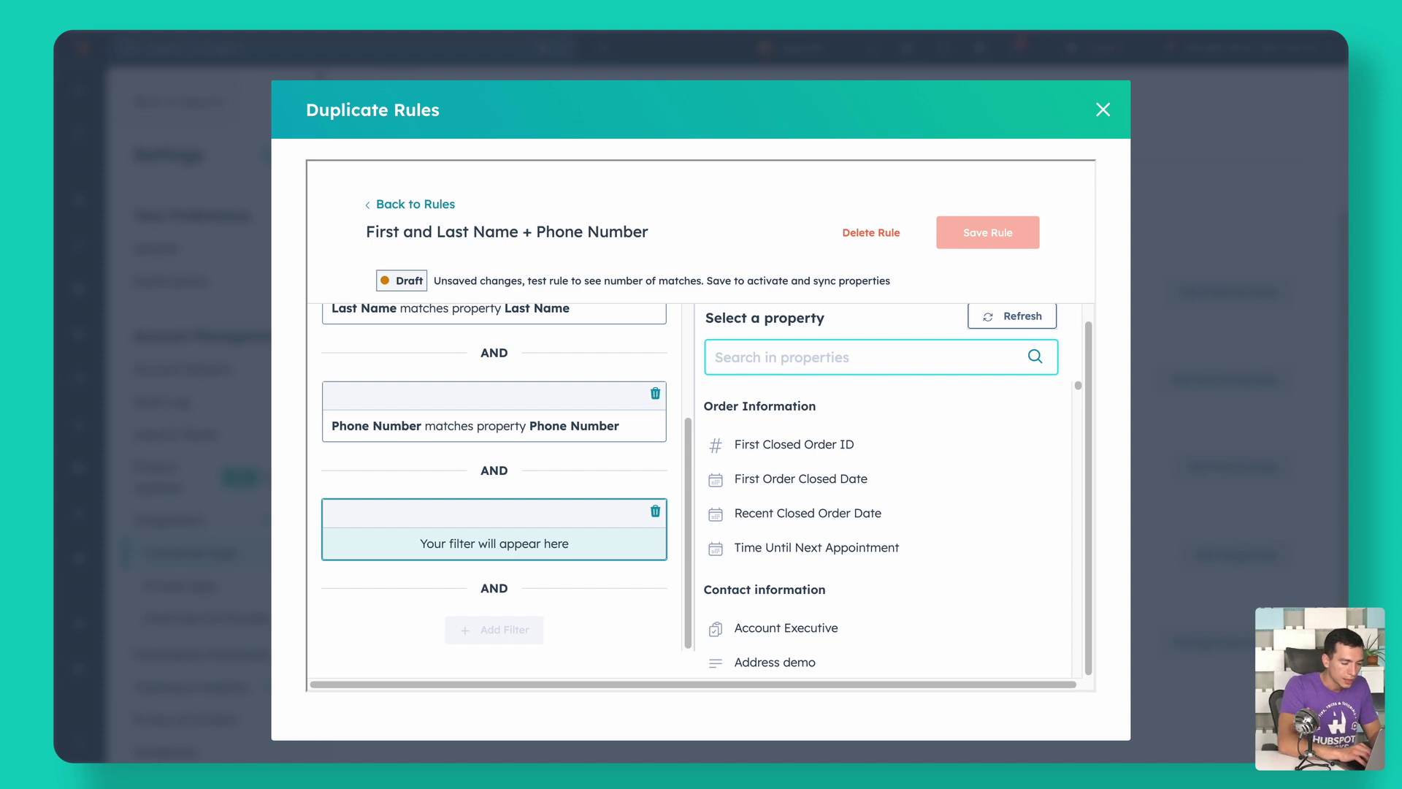
type("lifech")
key("BackSpace")
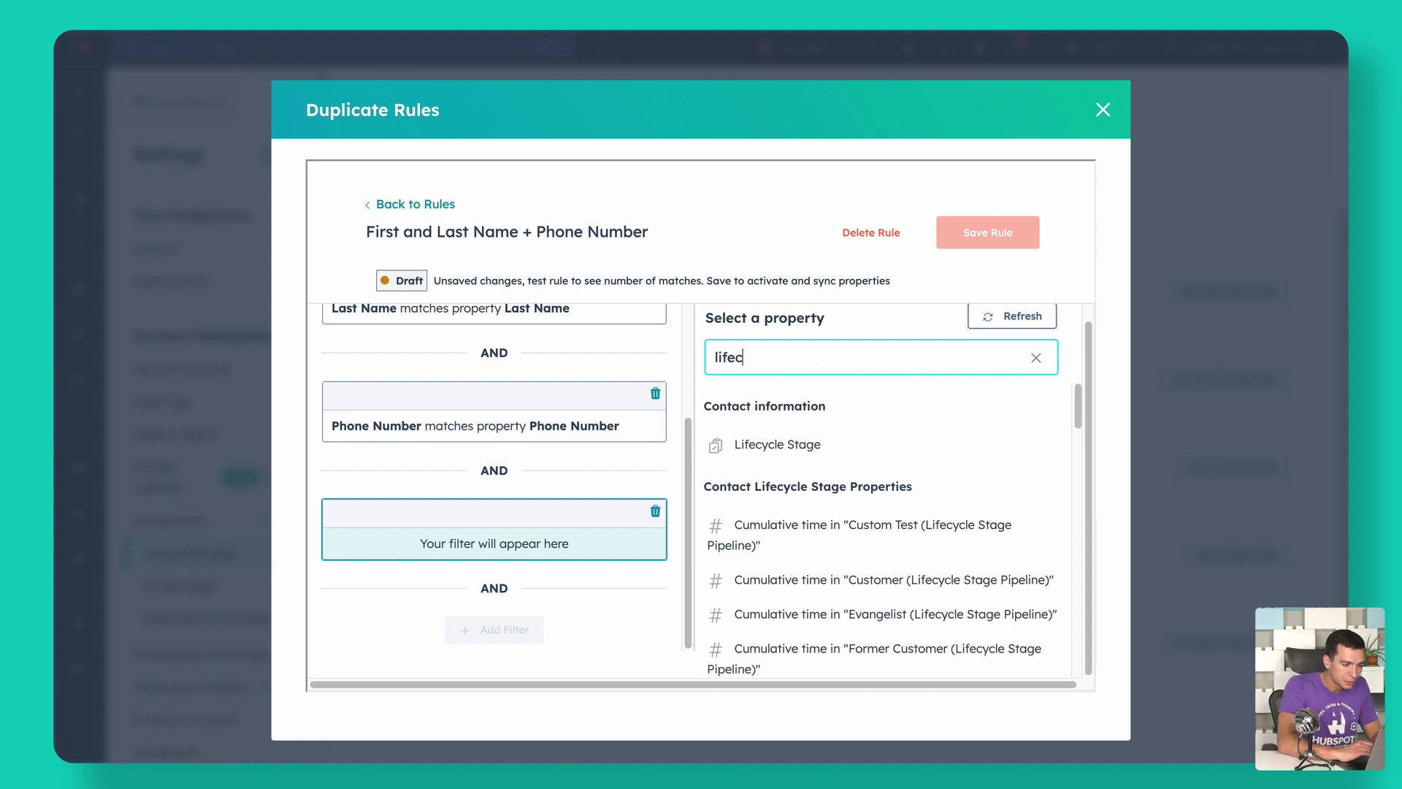
left_click(798, 445)
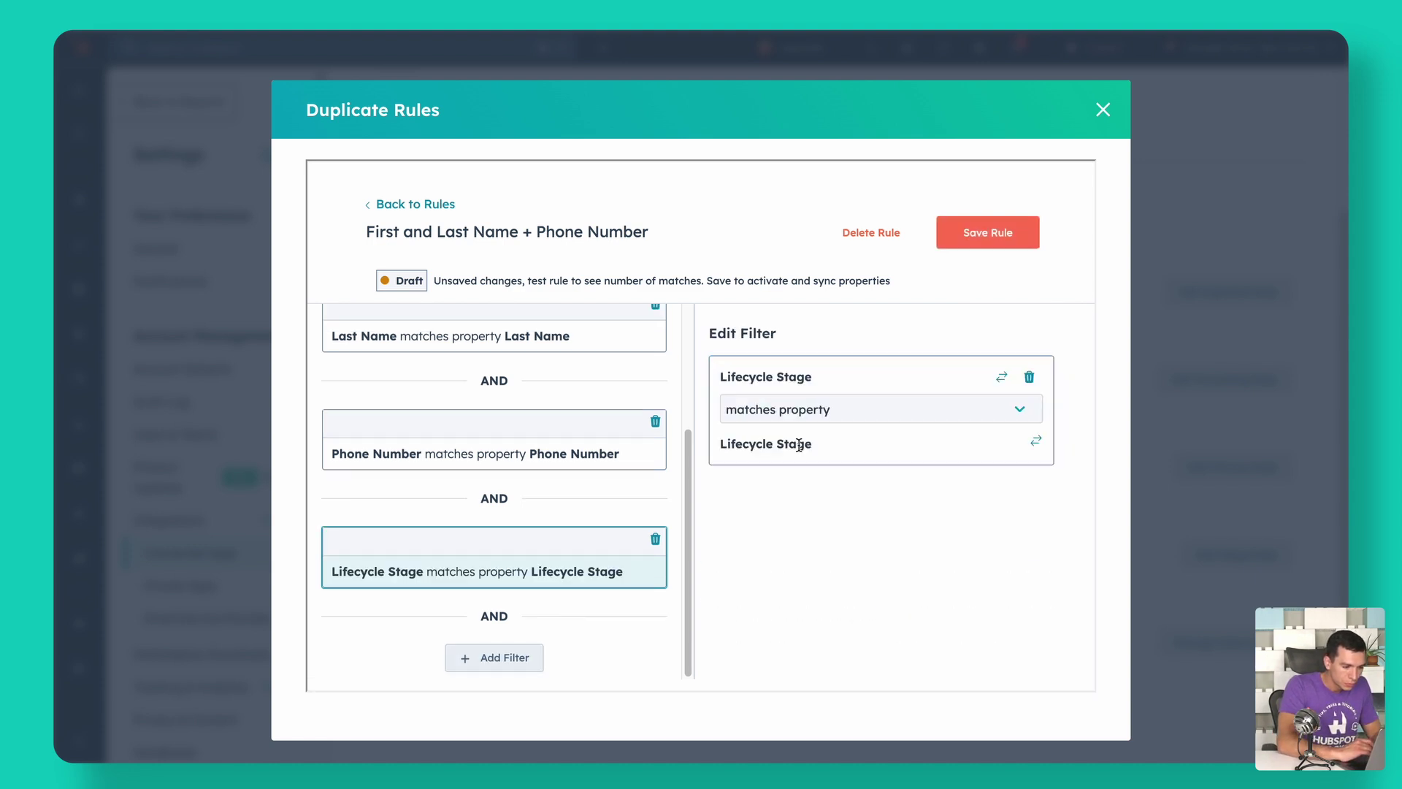
left_click(853, 406)
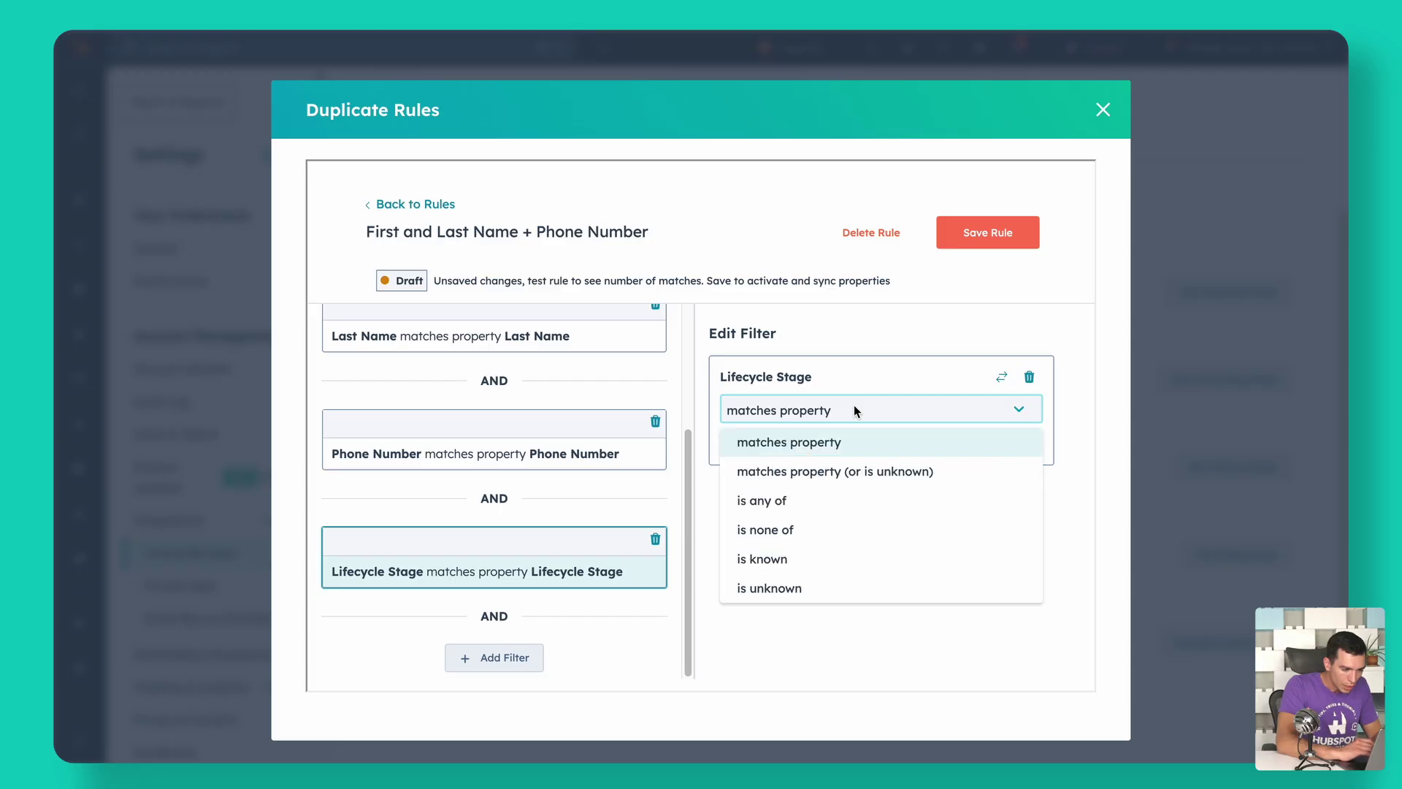
left_click(811, 530)
left_click(838, 447)
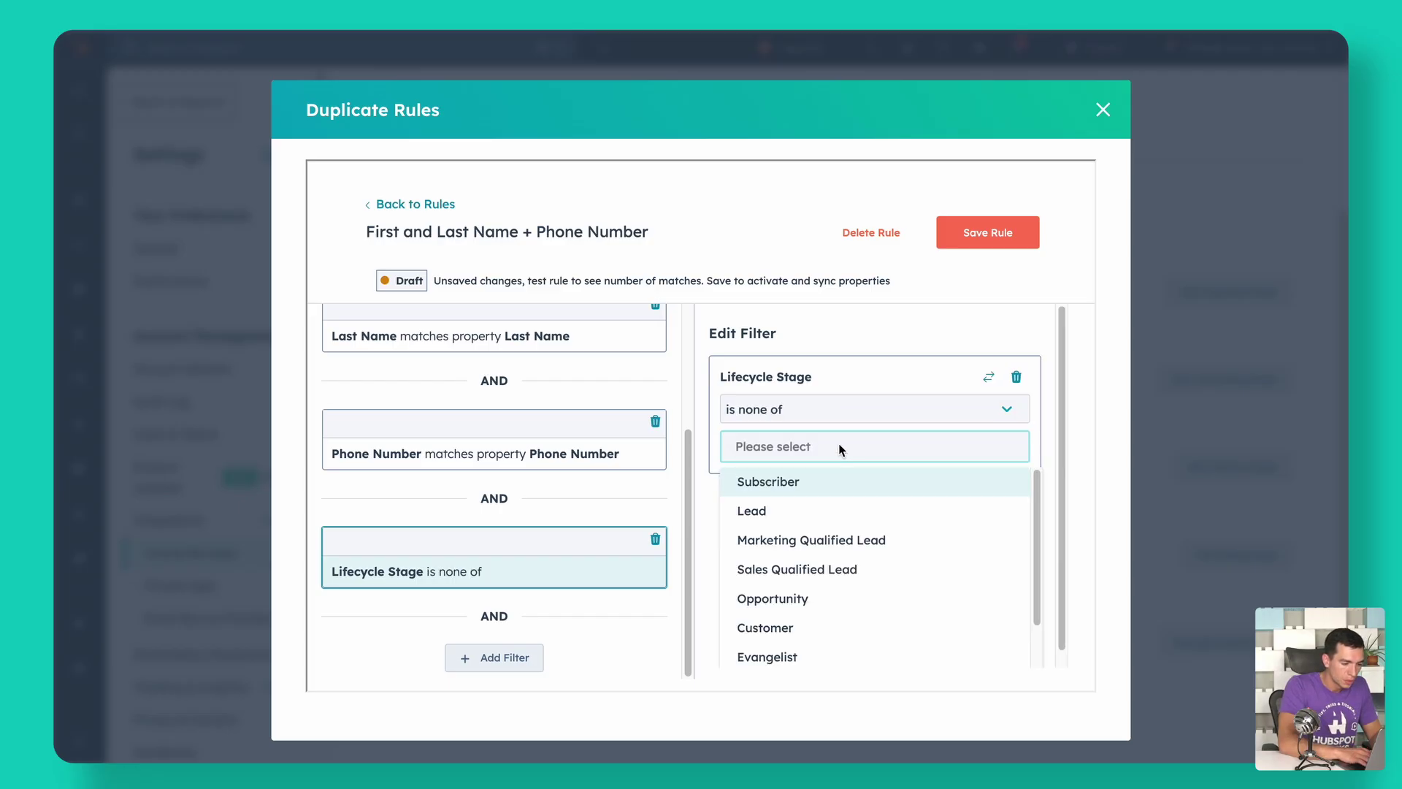
left_click(799, 627)
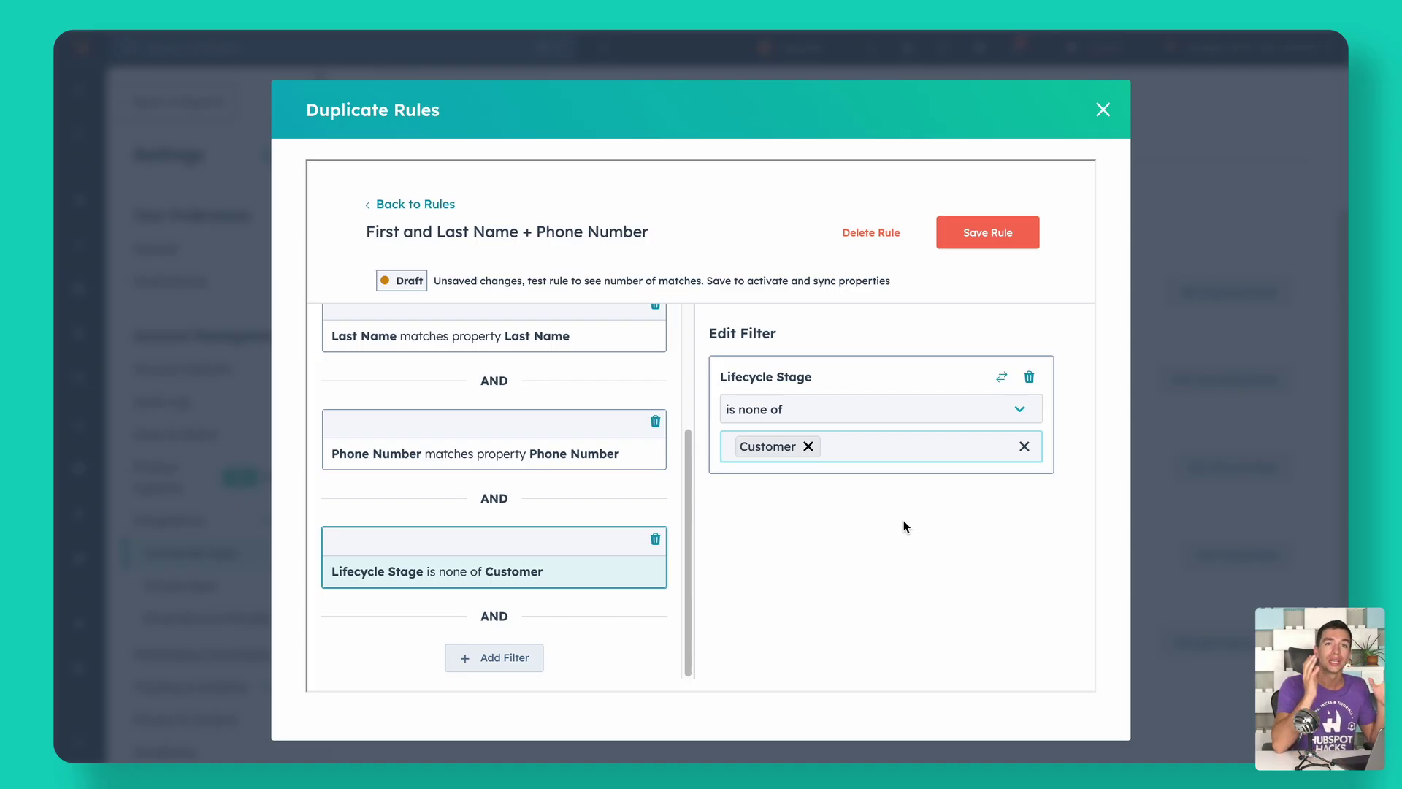
Delete the Lifecycle Stage filter from the rule and return to the list of duplicate rules.
scroll(613, 457, "up", 3)
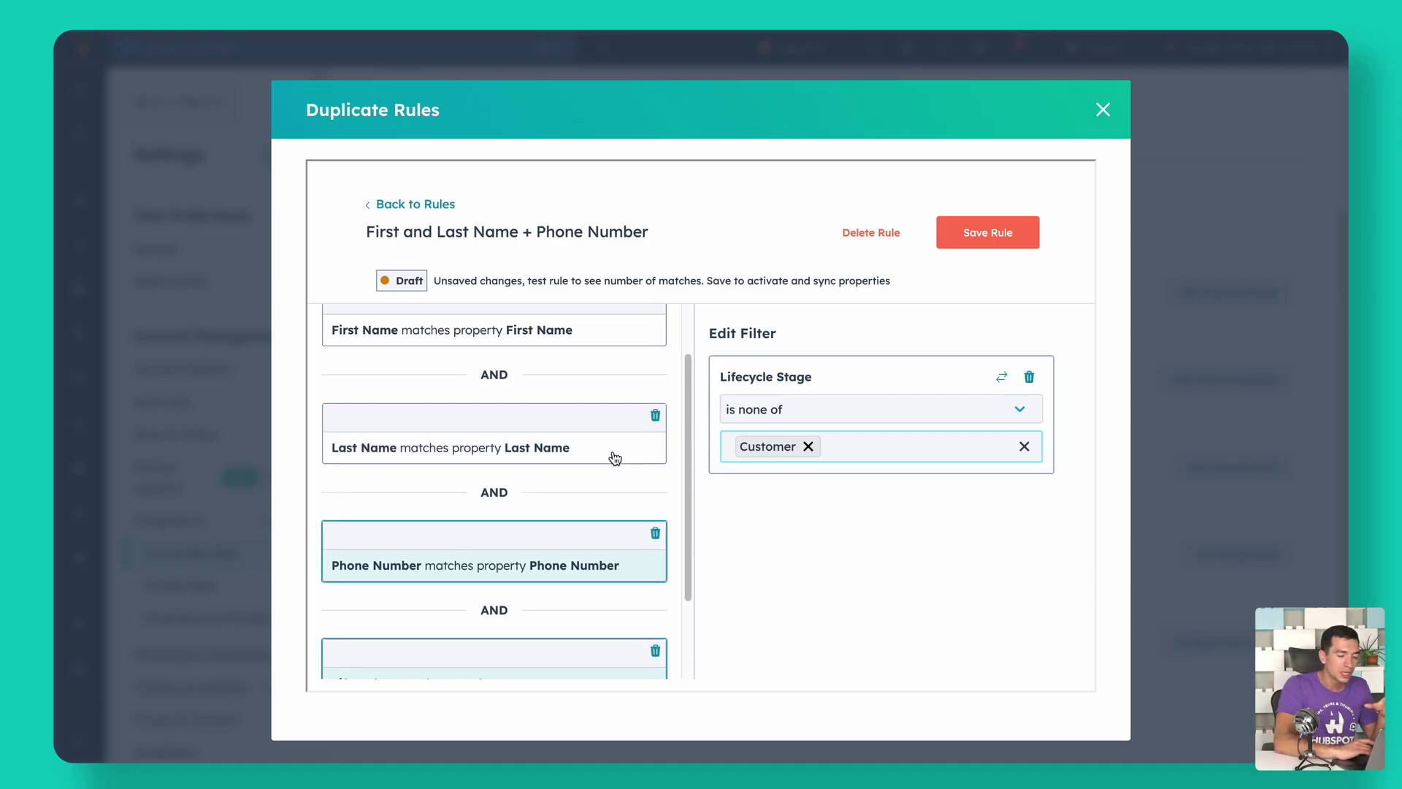
scroll(614, 457, "down", 3)
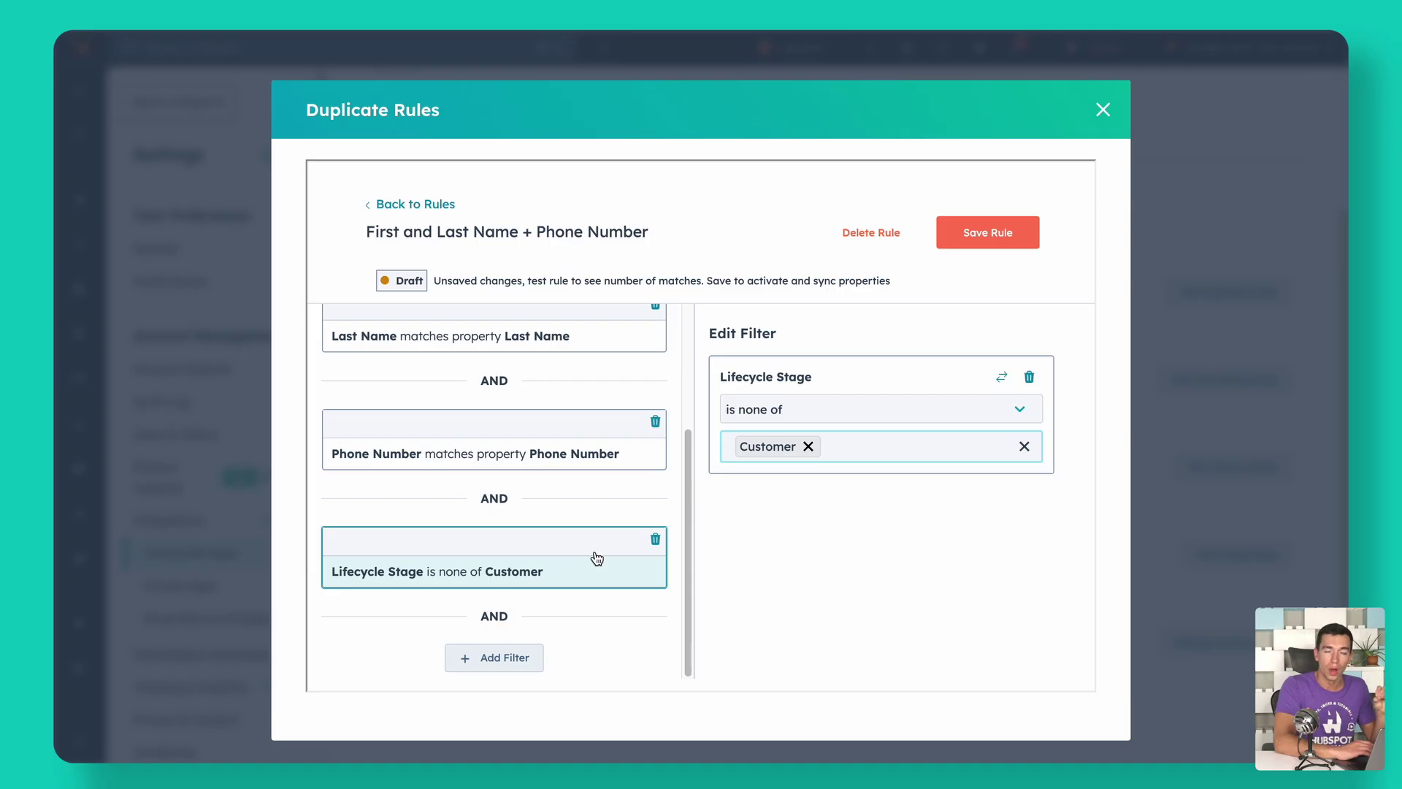
left_click(655, 539)
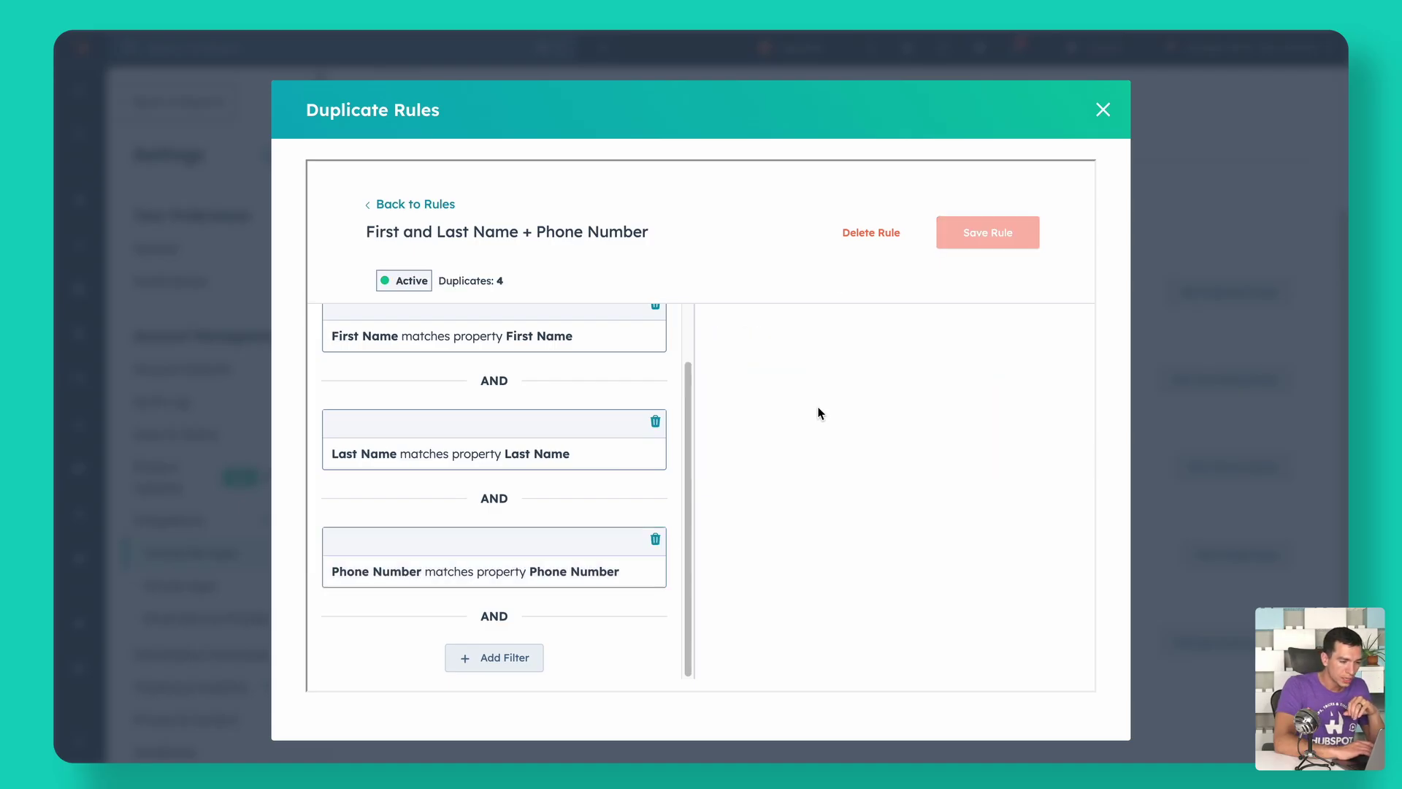
left_click(411, 206)
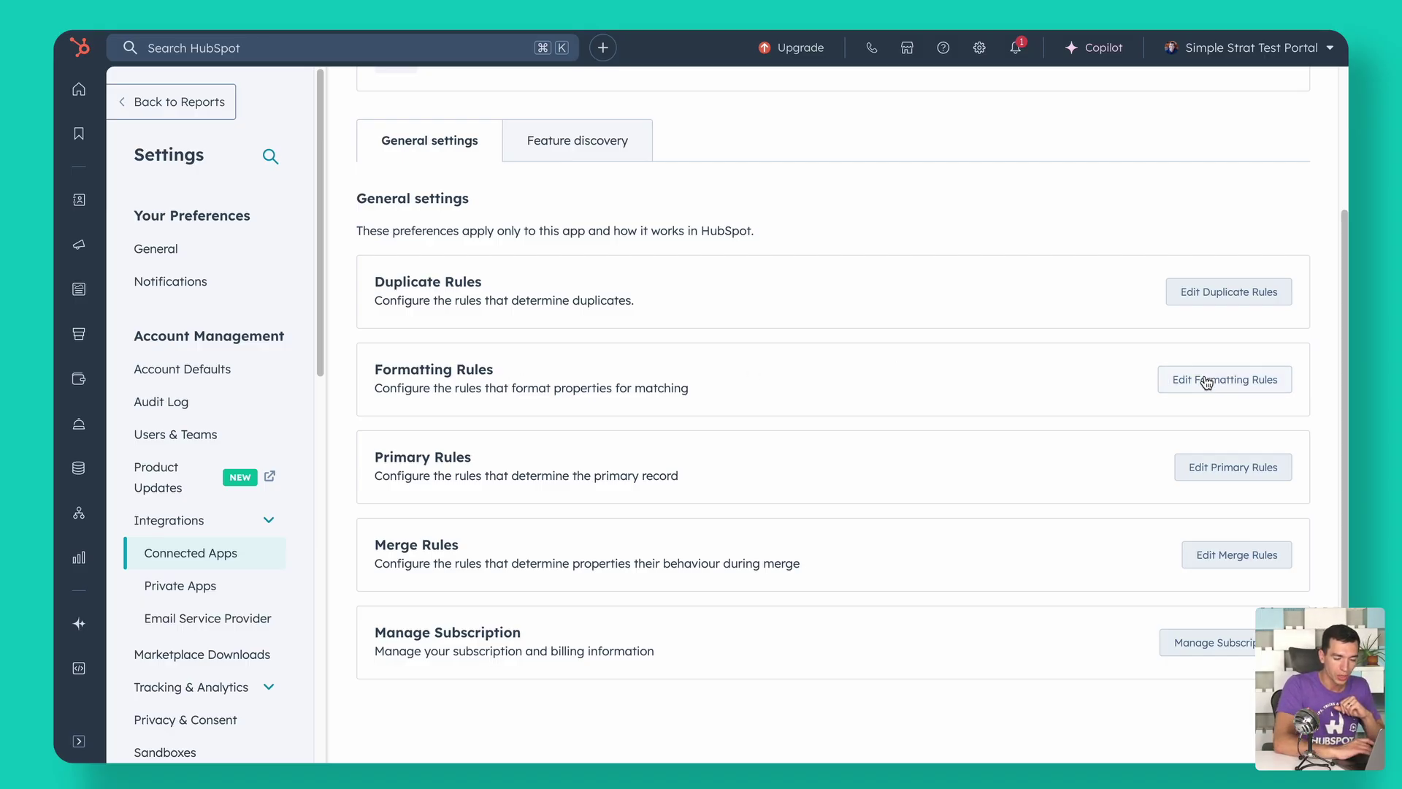
Open the formatting rules and review the matching options for contacts, companies and deals.
mouse_move(1205, 376)
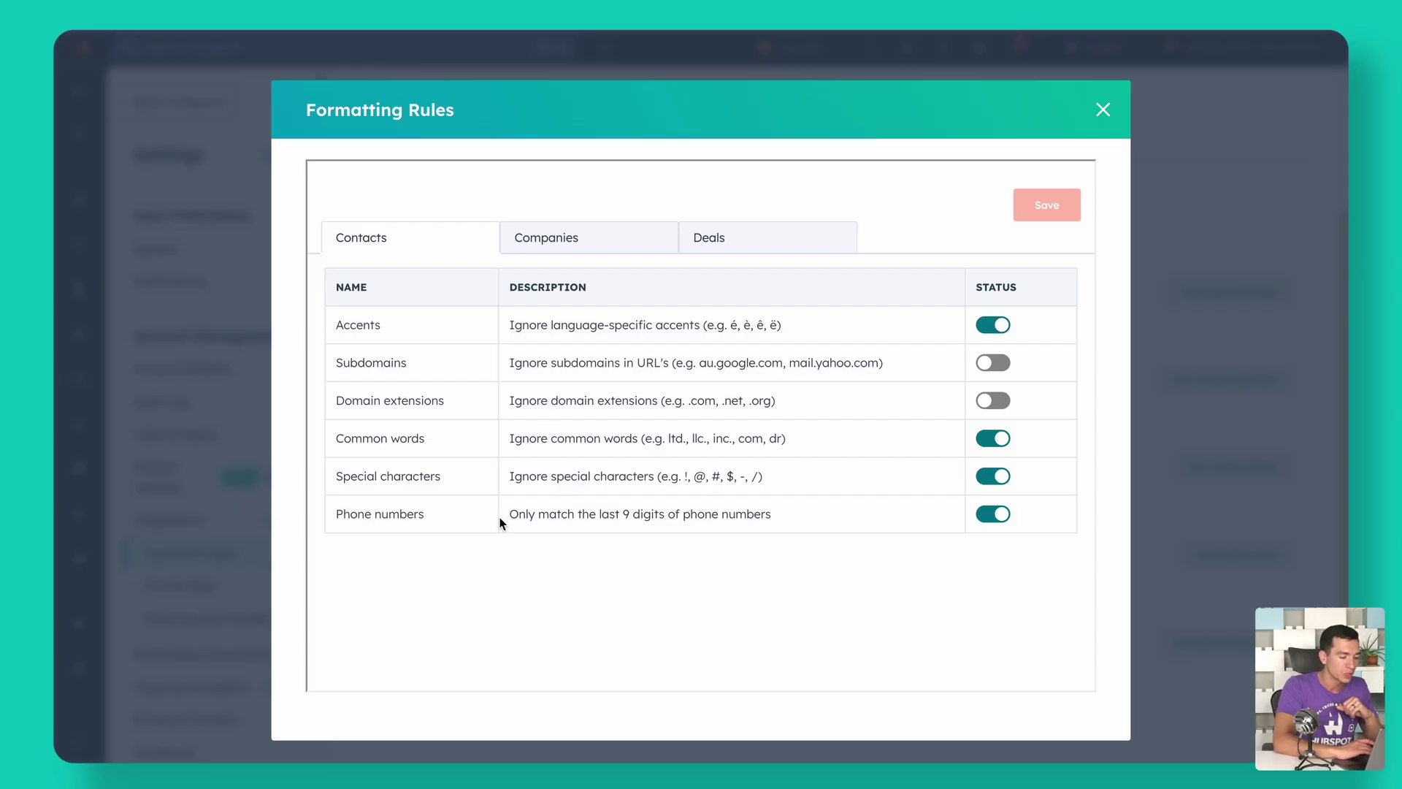
left_click(586, 247)
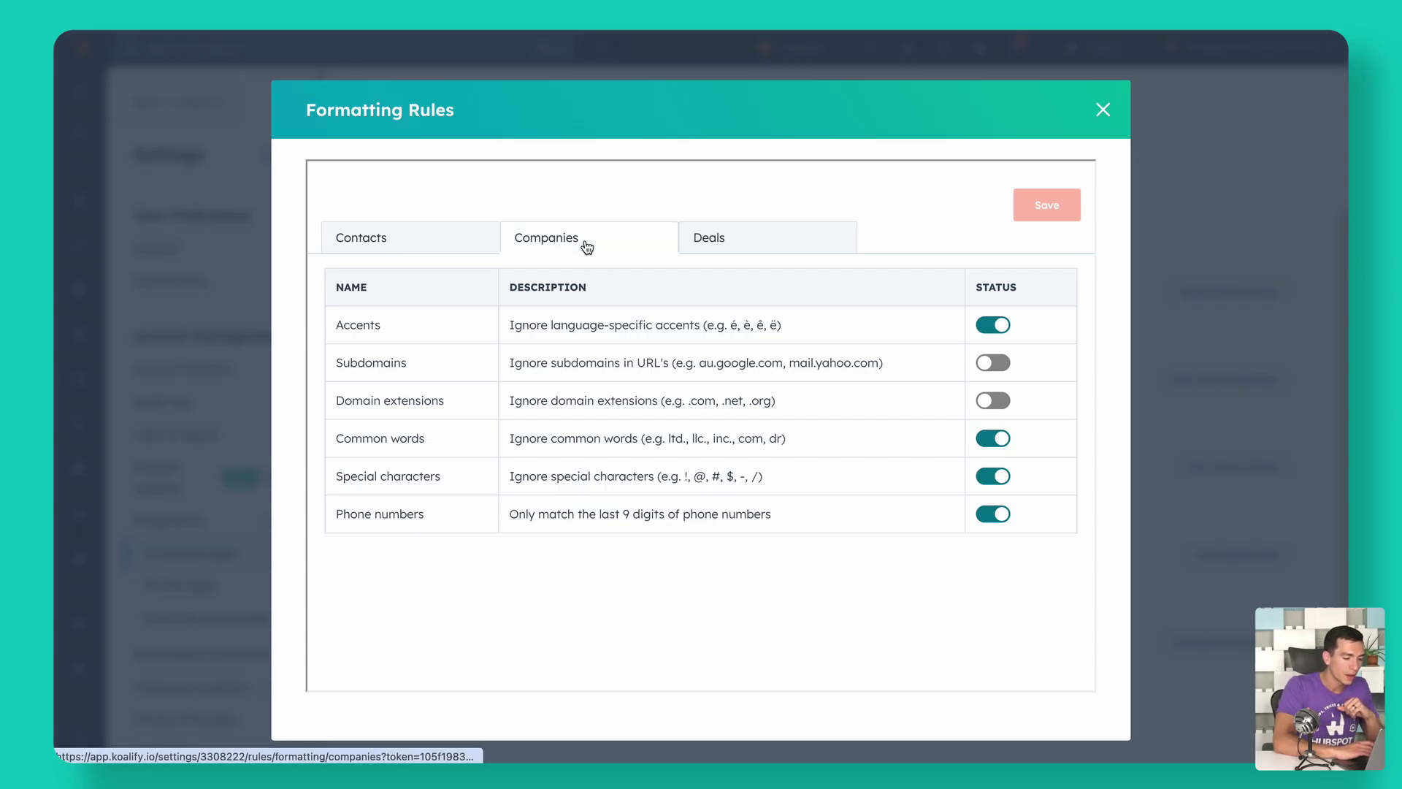
left_click(731, 236)
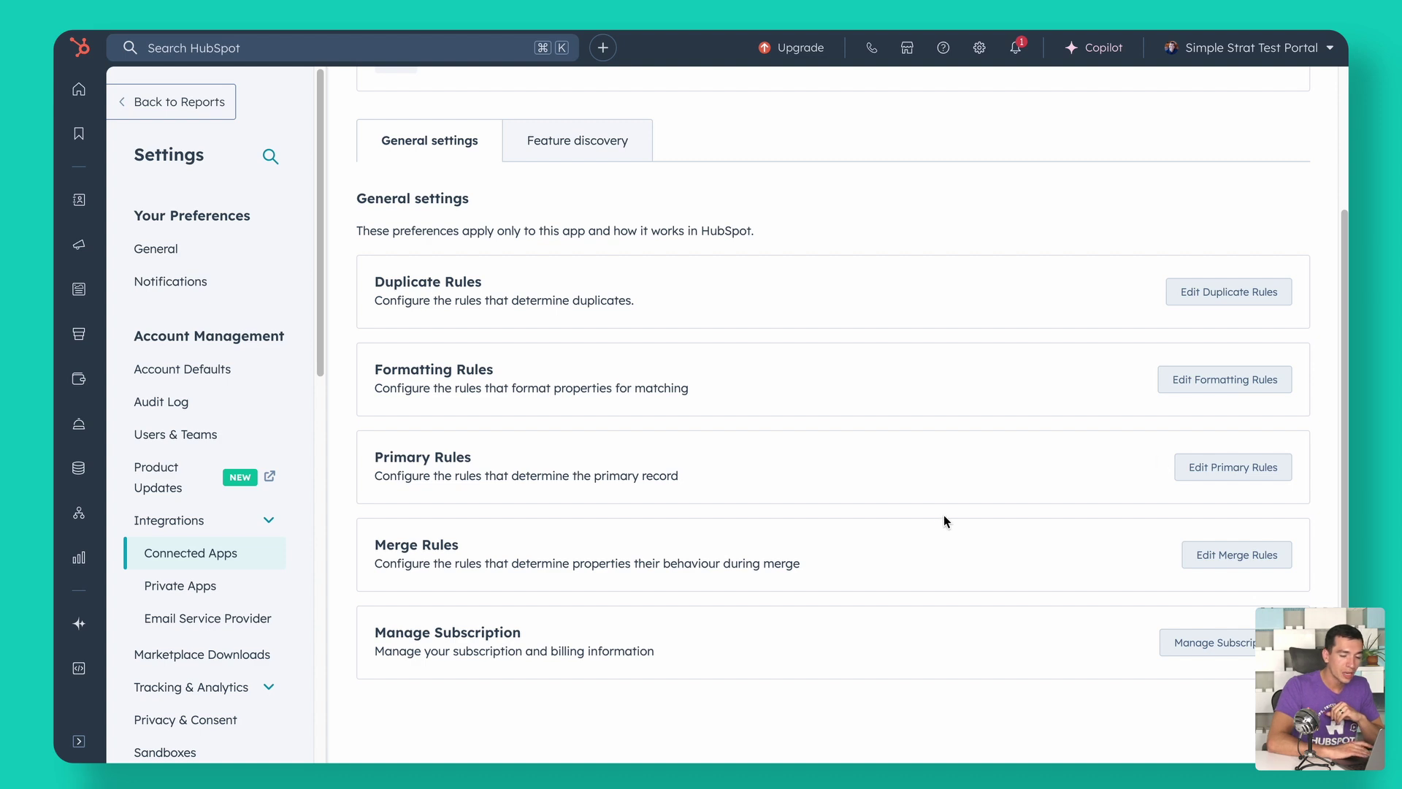
Open the primary contact rule Best email & last activity and examine its ordered primary filters.
left_click(1209, 467)
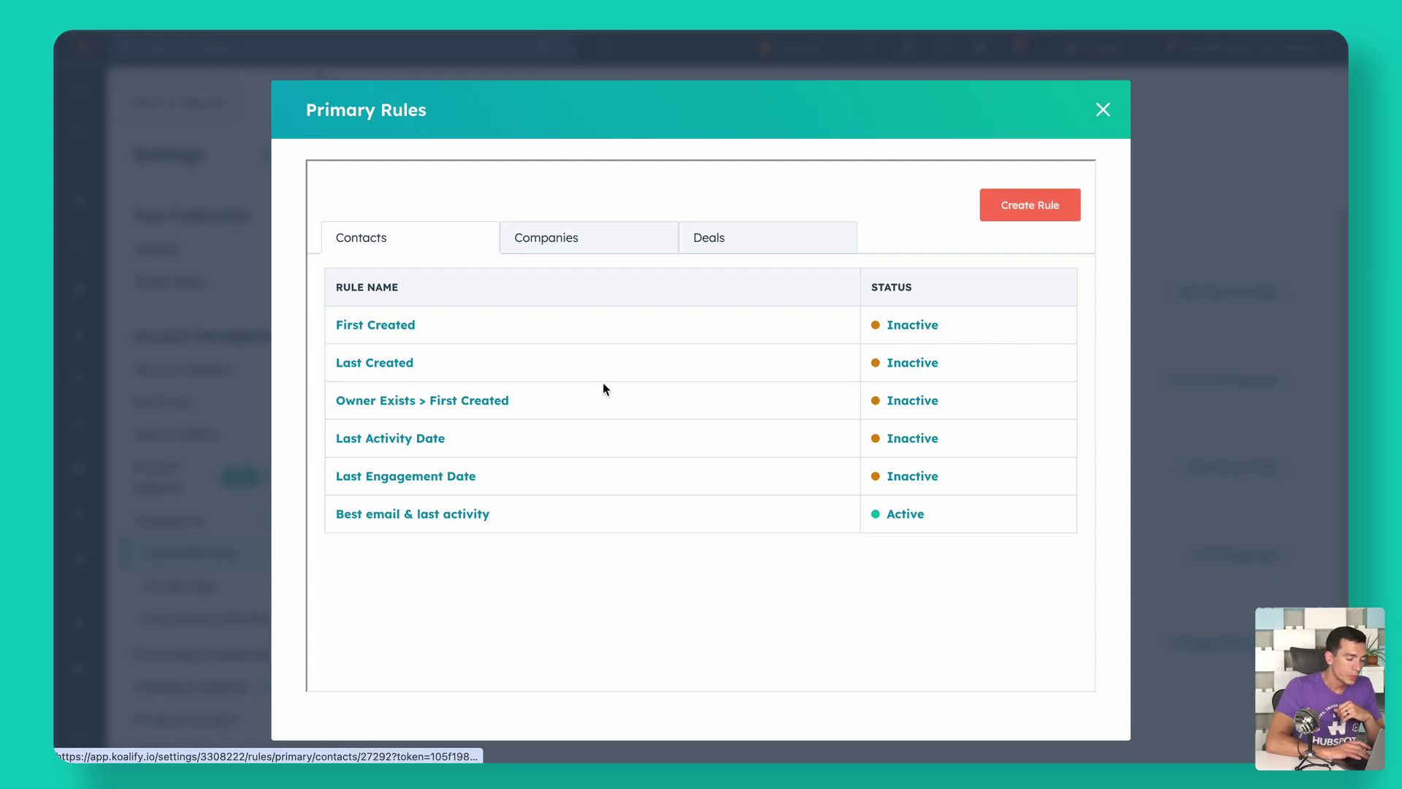
left_click(385, 515)
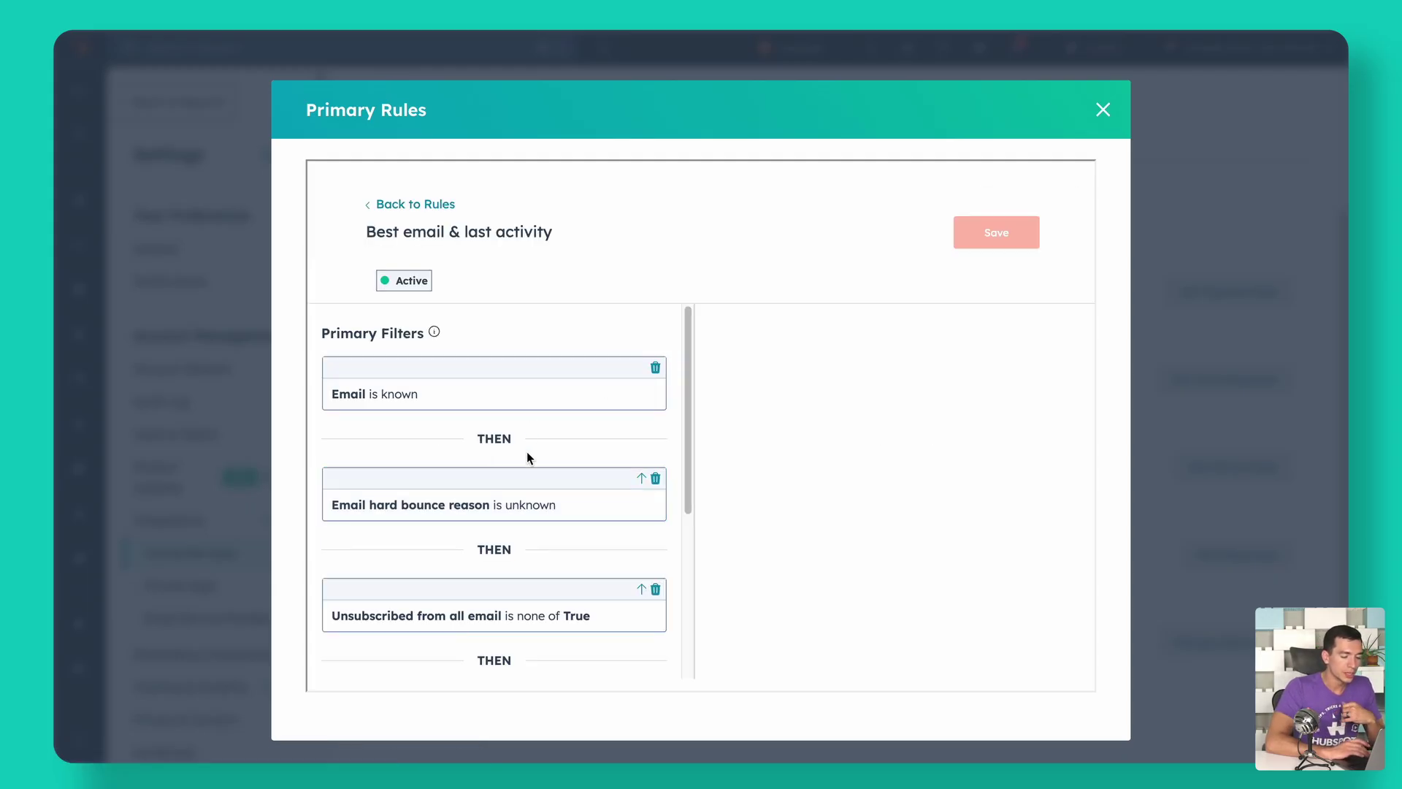
scroll(527, 454, "down", 3)
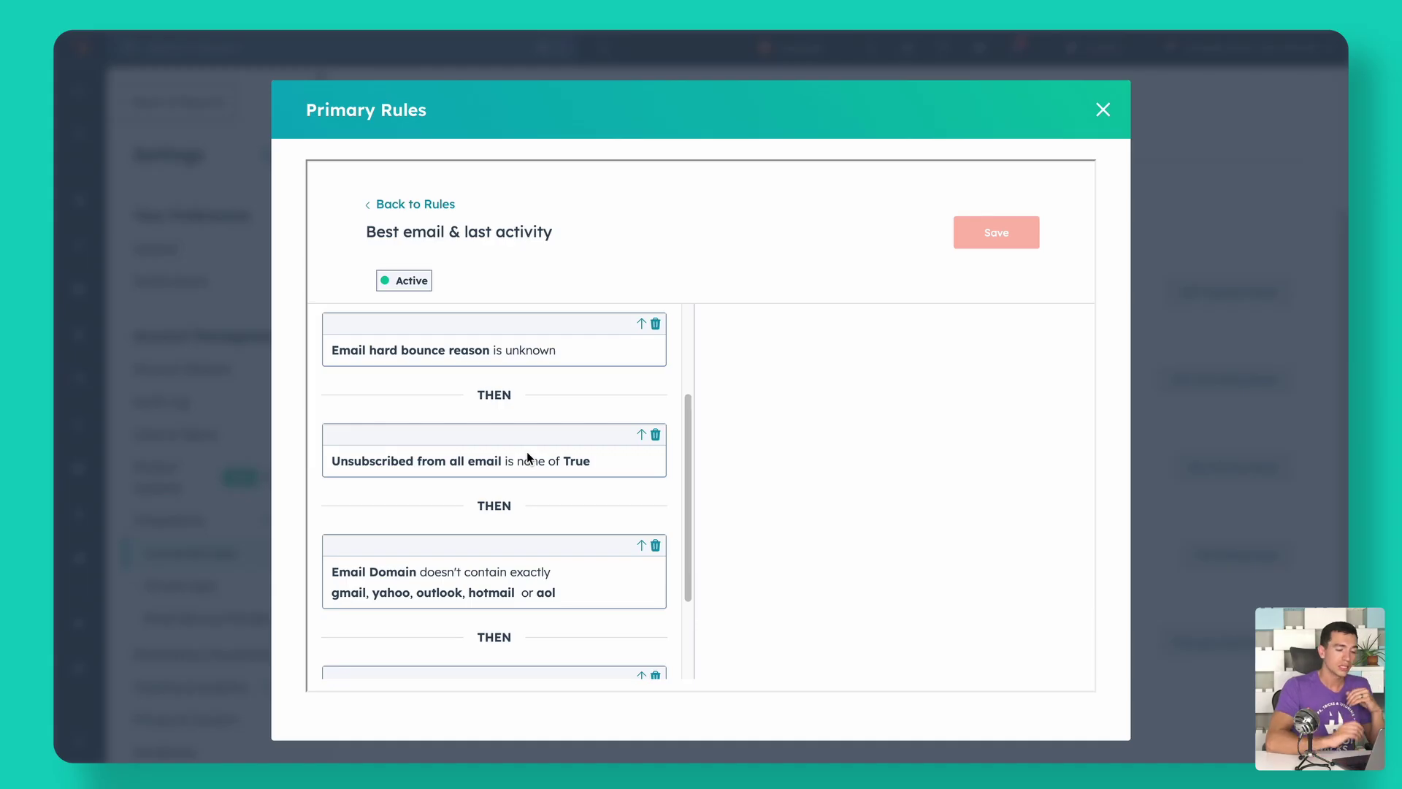
scroll(527, 453, "up", 3)
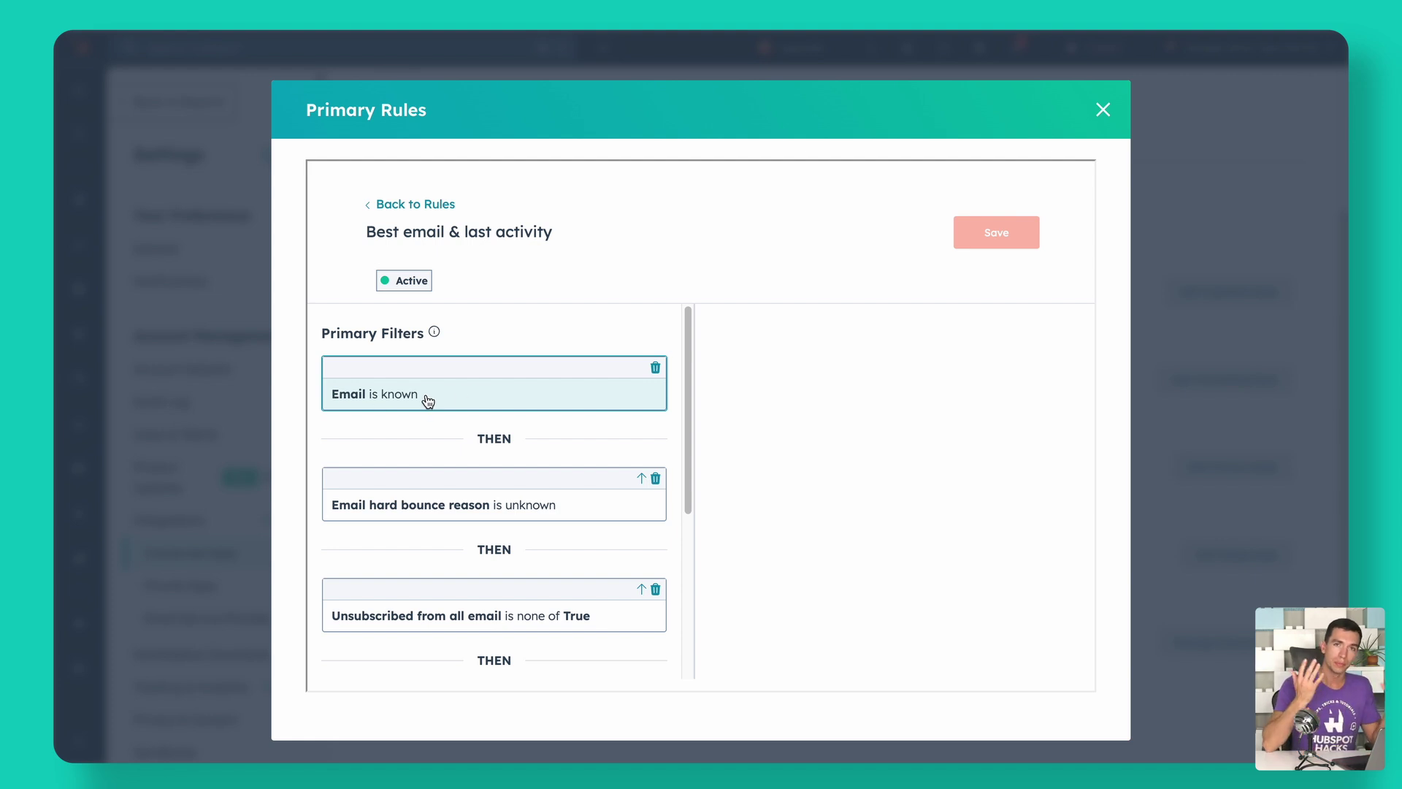
scroll(427, 401, "down", 2)
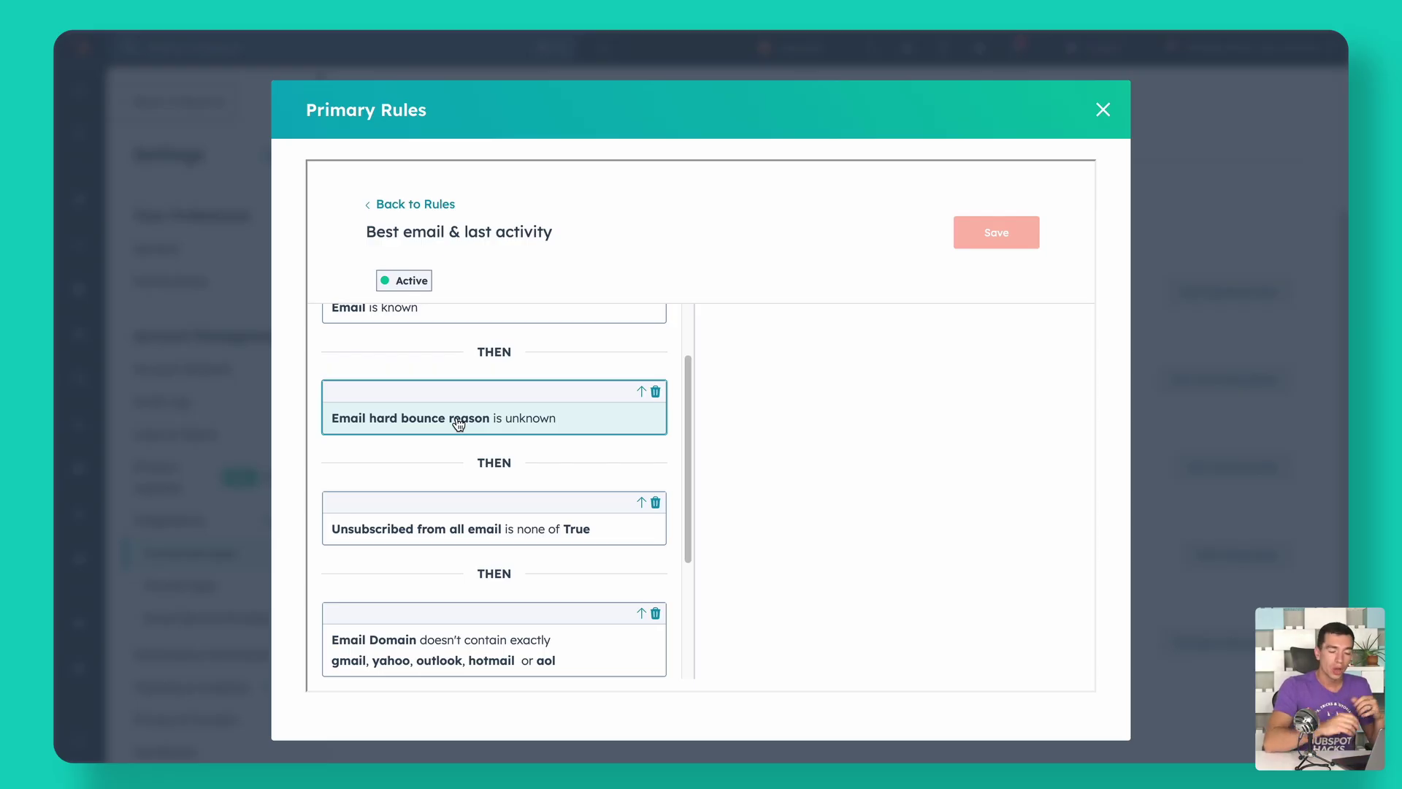
scroll(458, 423, "down", 3)
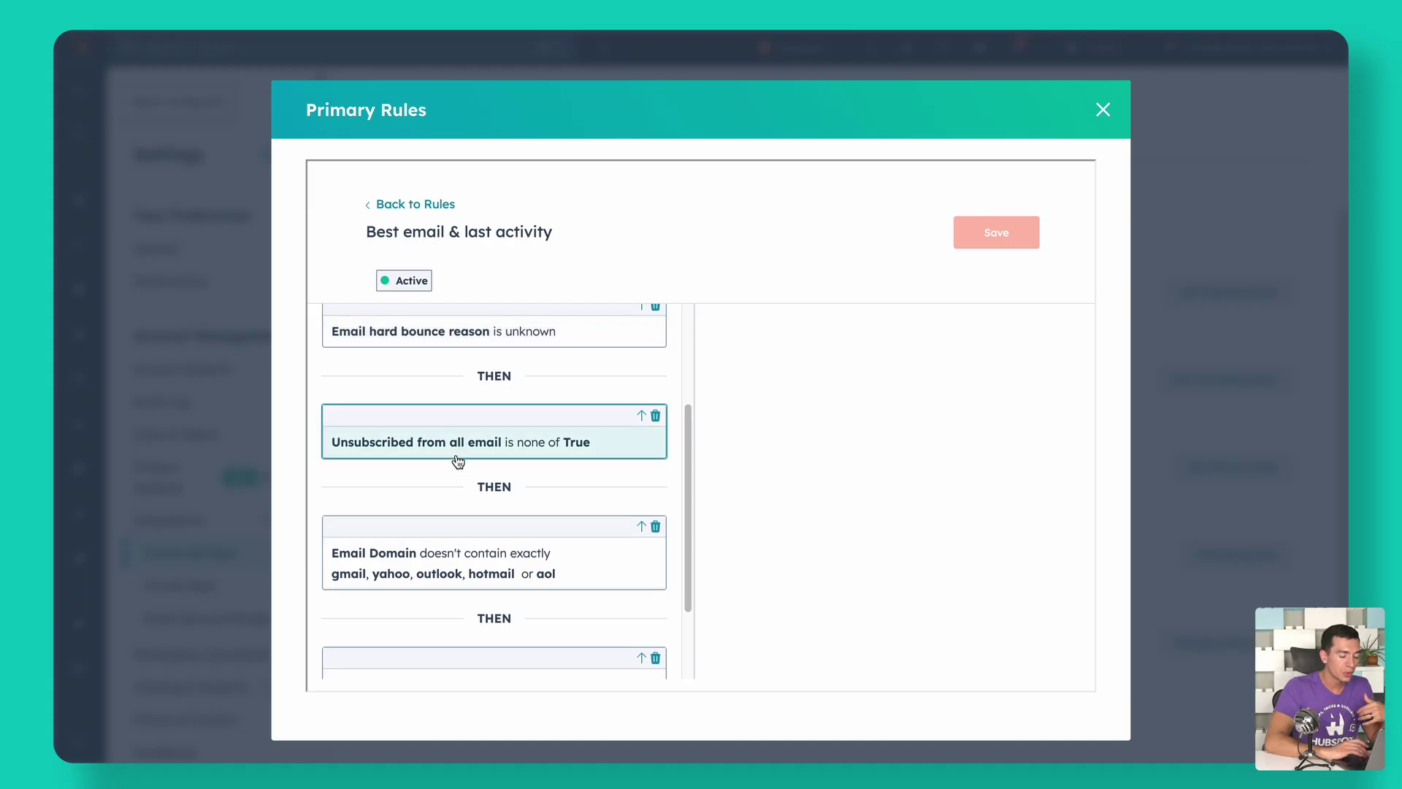
scroll(458, 461, "down", 1)
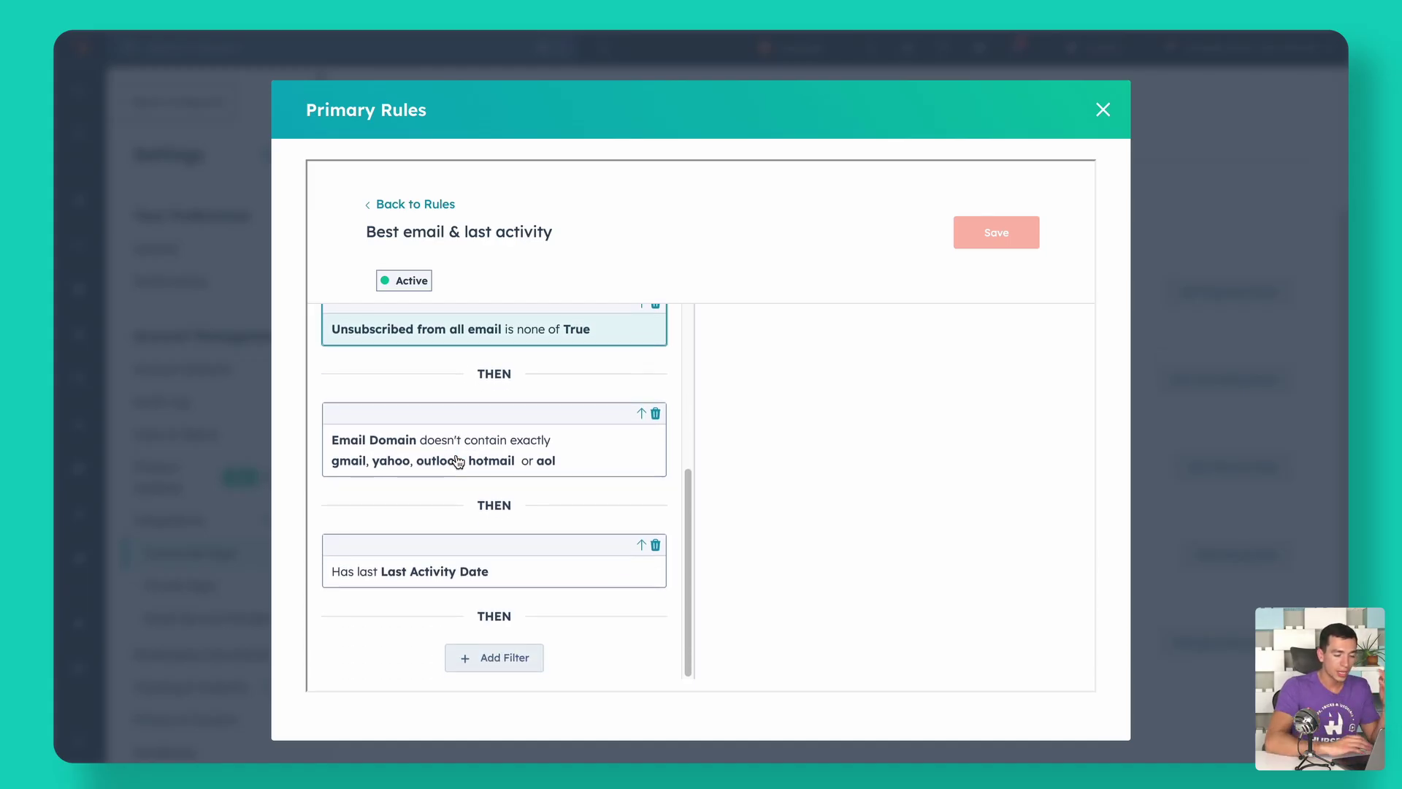
scroll(458, 461, "up", 2)
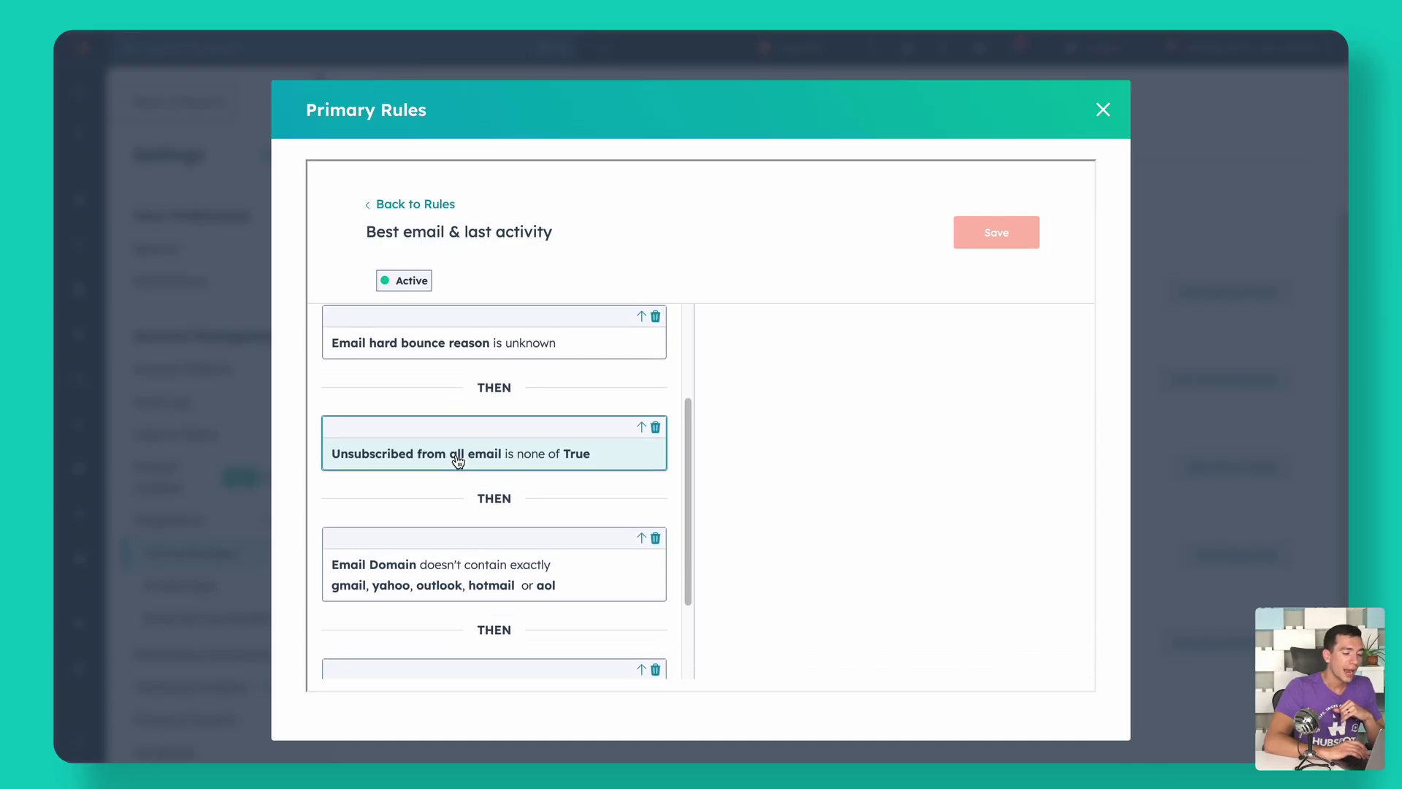
scroll(453, 460, "down", 2)
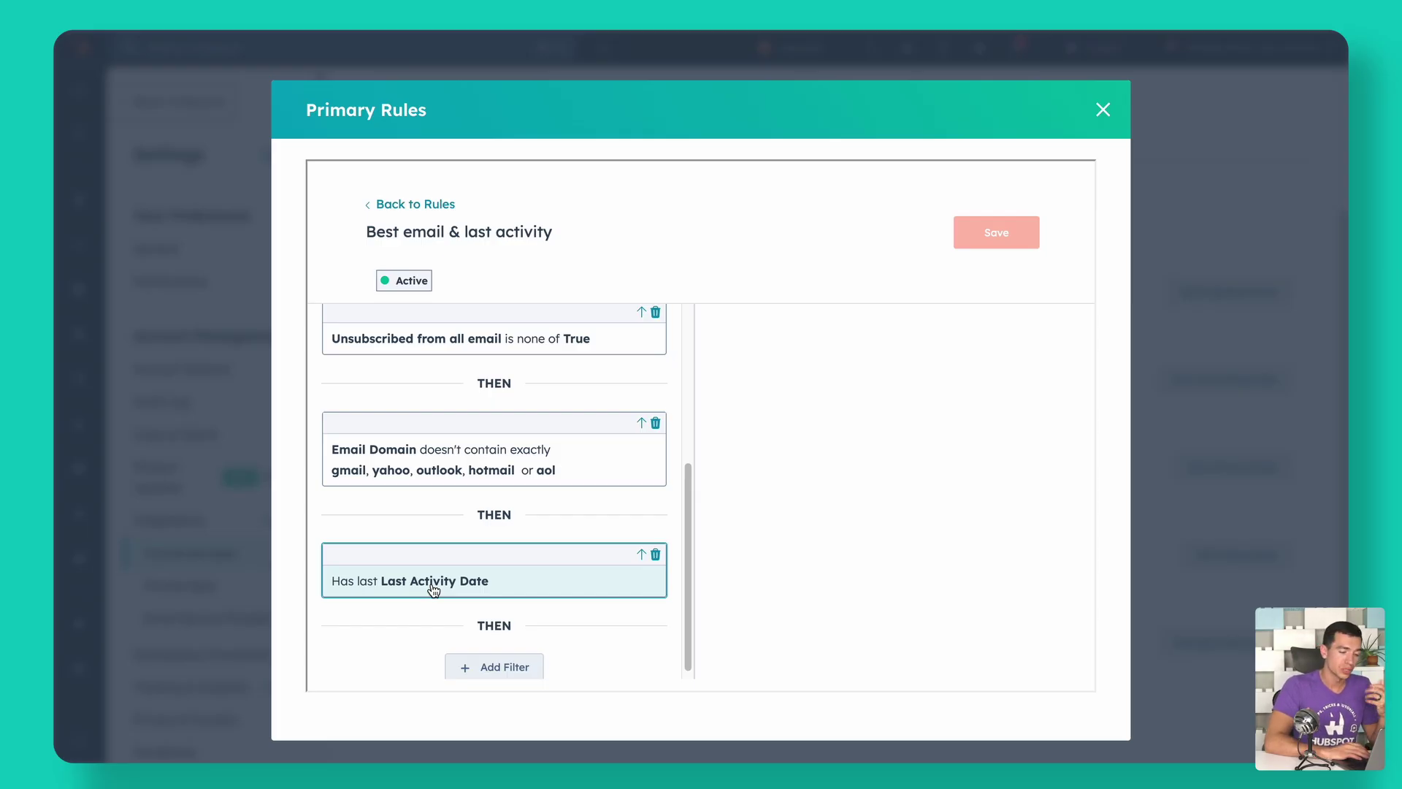
Review the email and last activity filters of the Best email & last activity rule, and return to the rules list.
scroll(433, 588, "up", 3)
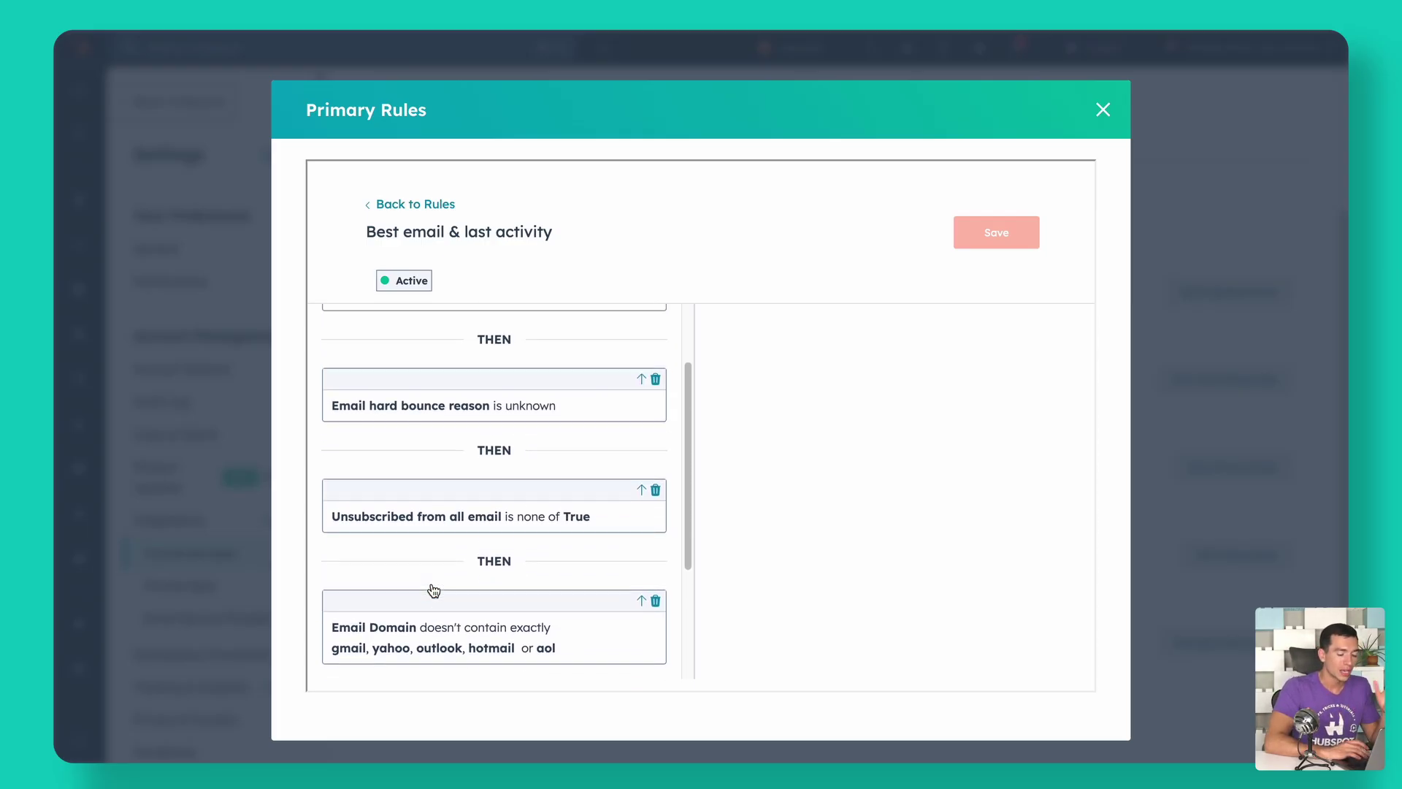
scroll(433, 589, "down", 3)
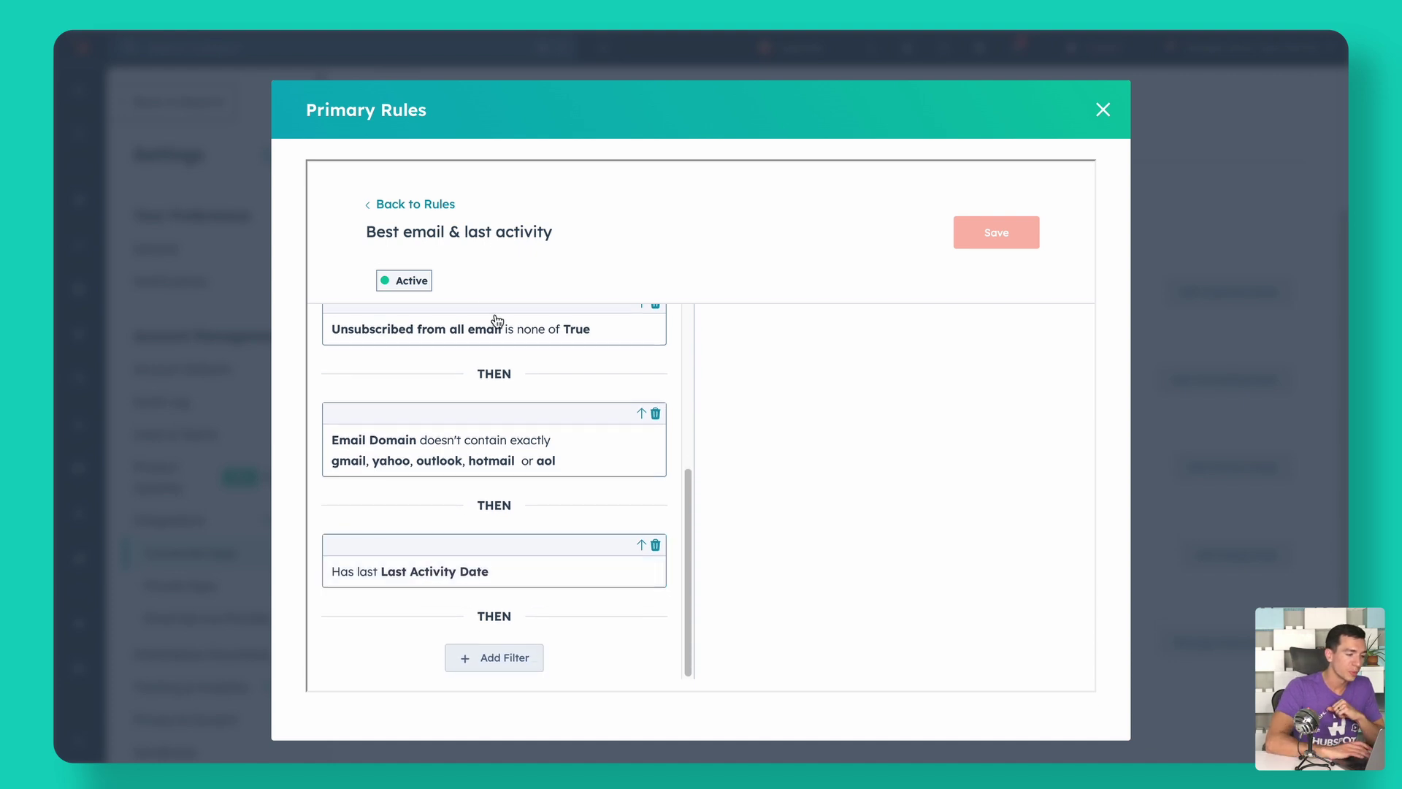
left_click(437, 205)
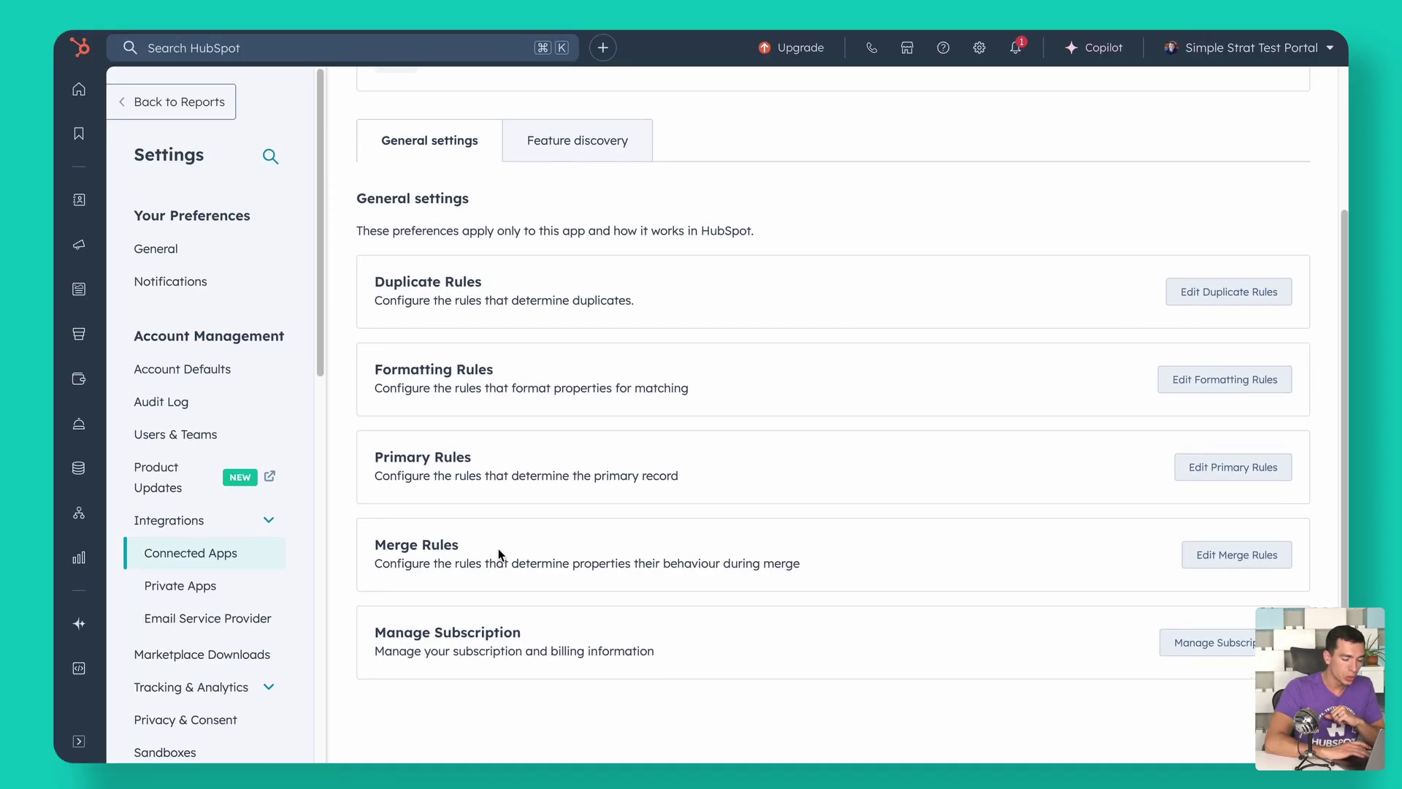
Open the merge rules and create a contact merge rule for the Annual Revenue property.
left_click(1259, 556)
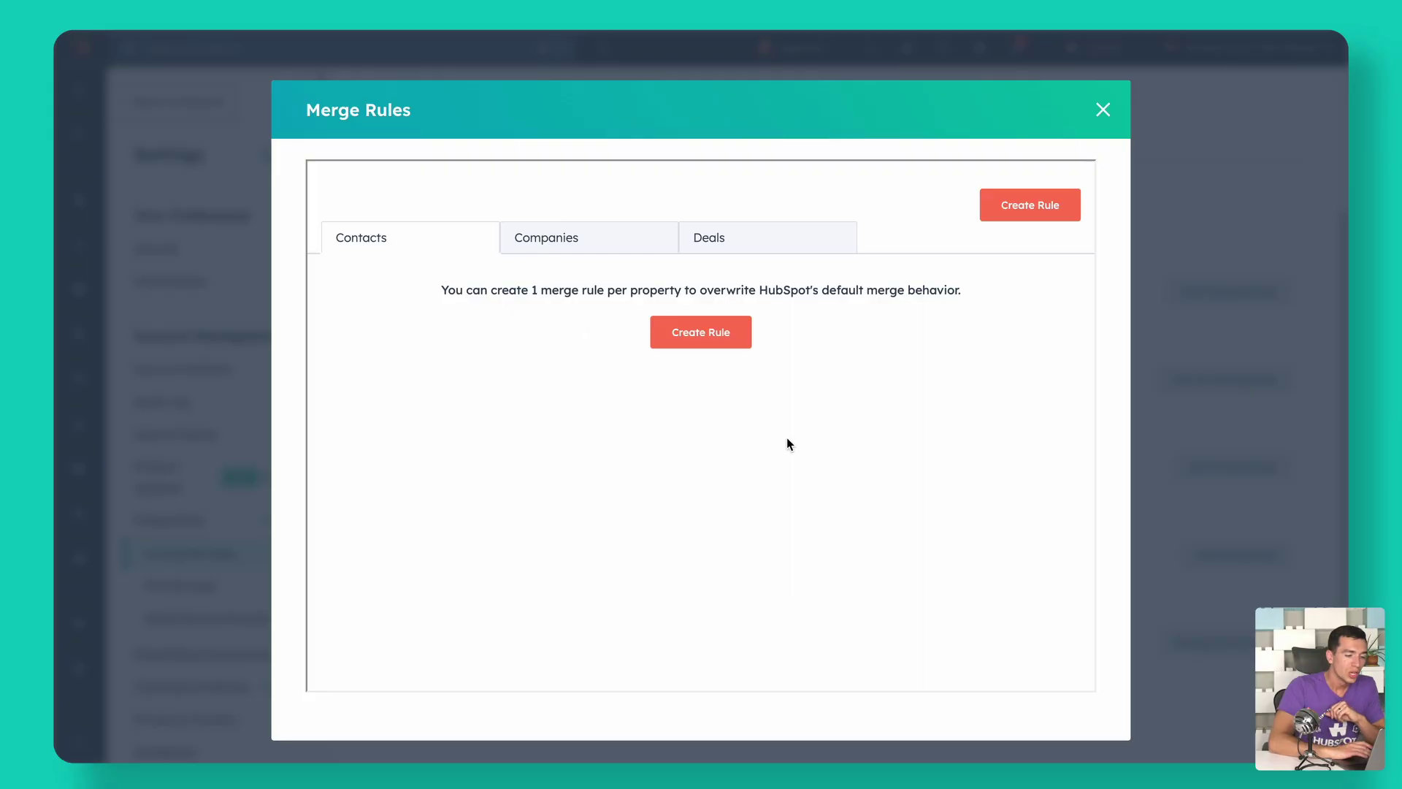
left_click(712, 341)
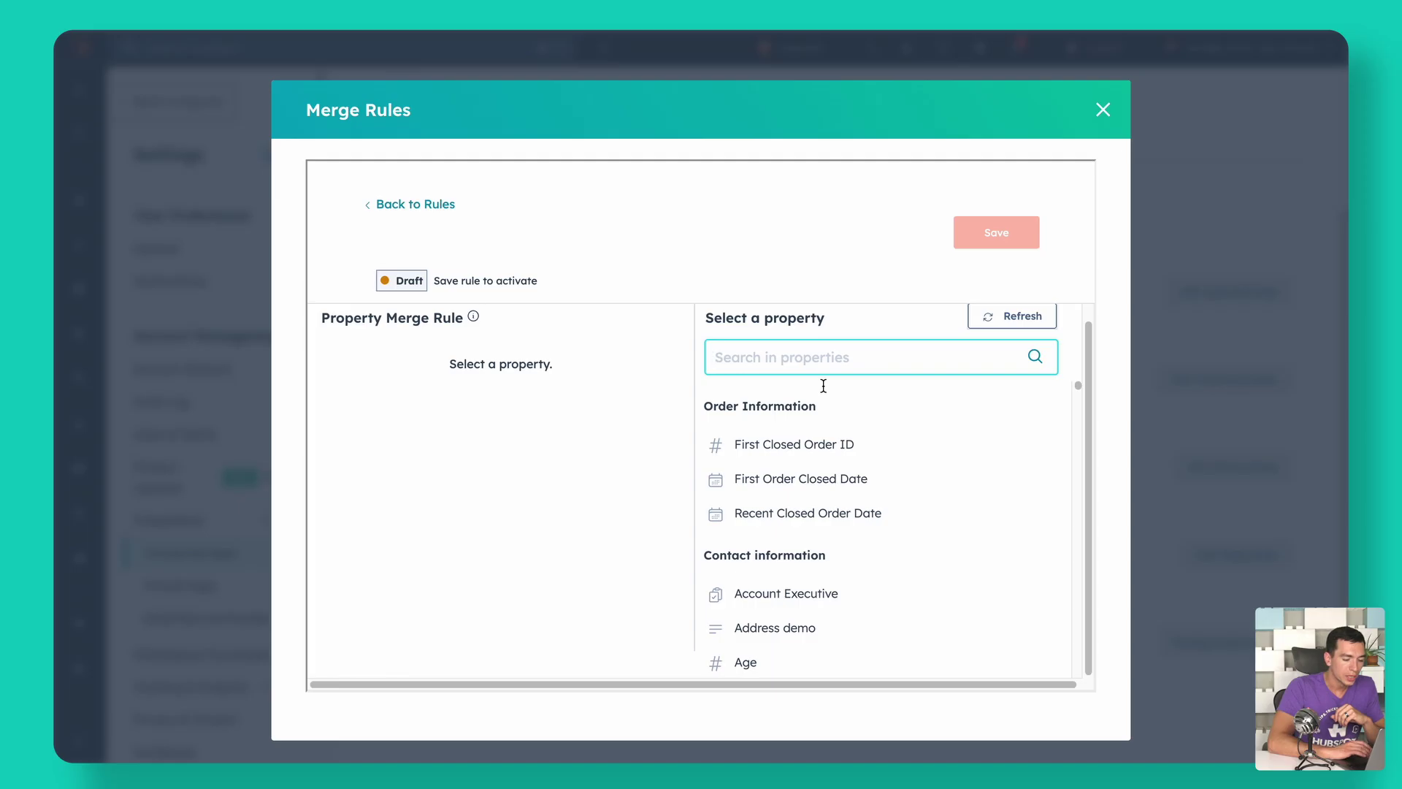
scroll(812, 558, "down", 4)
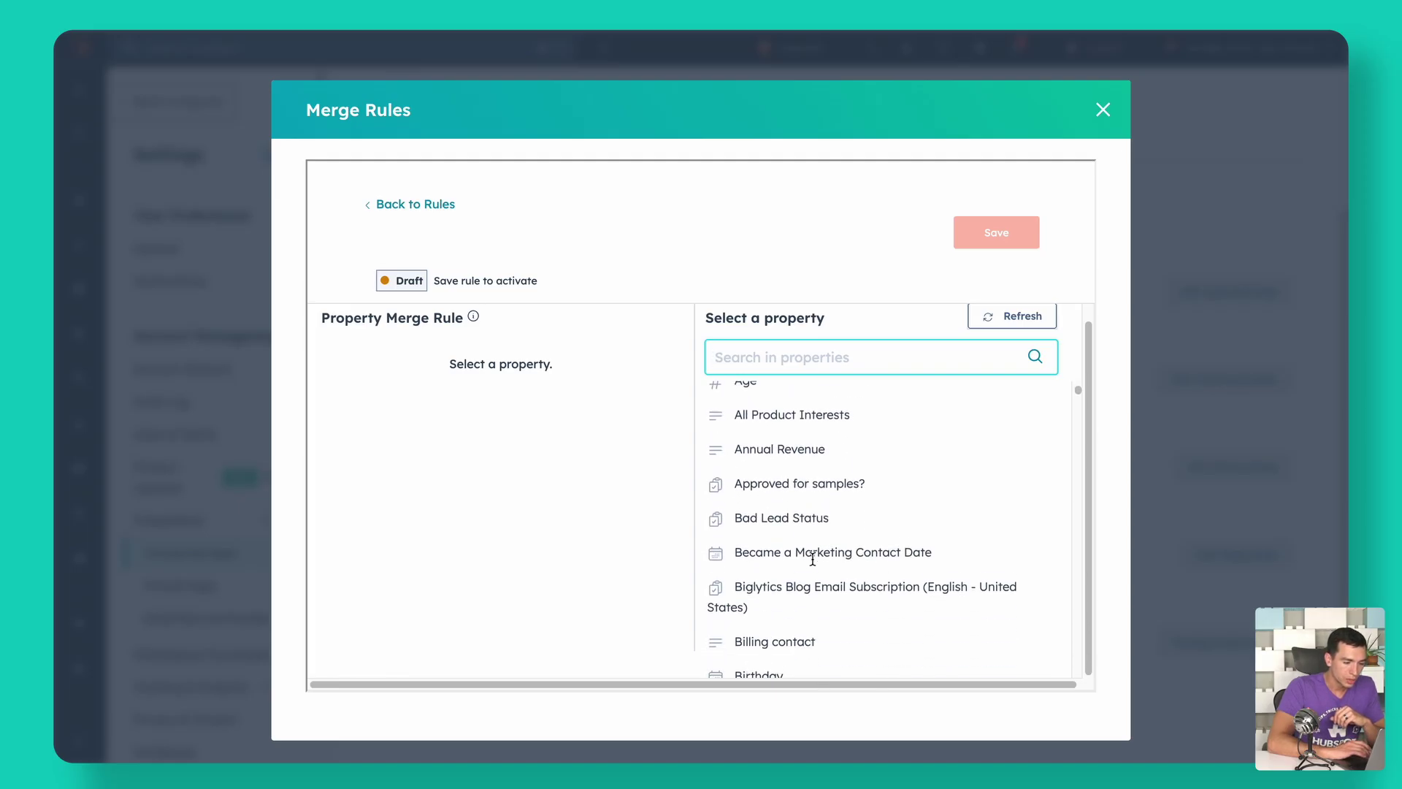
scroll(812, 559, "up", 1)
left_click(774, 557)
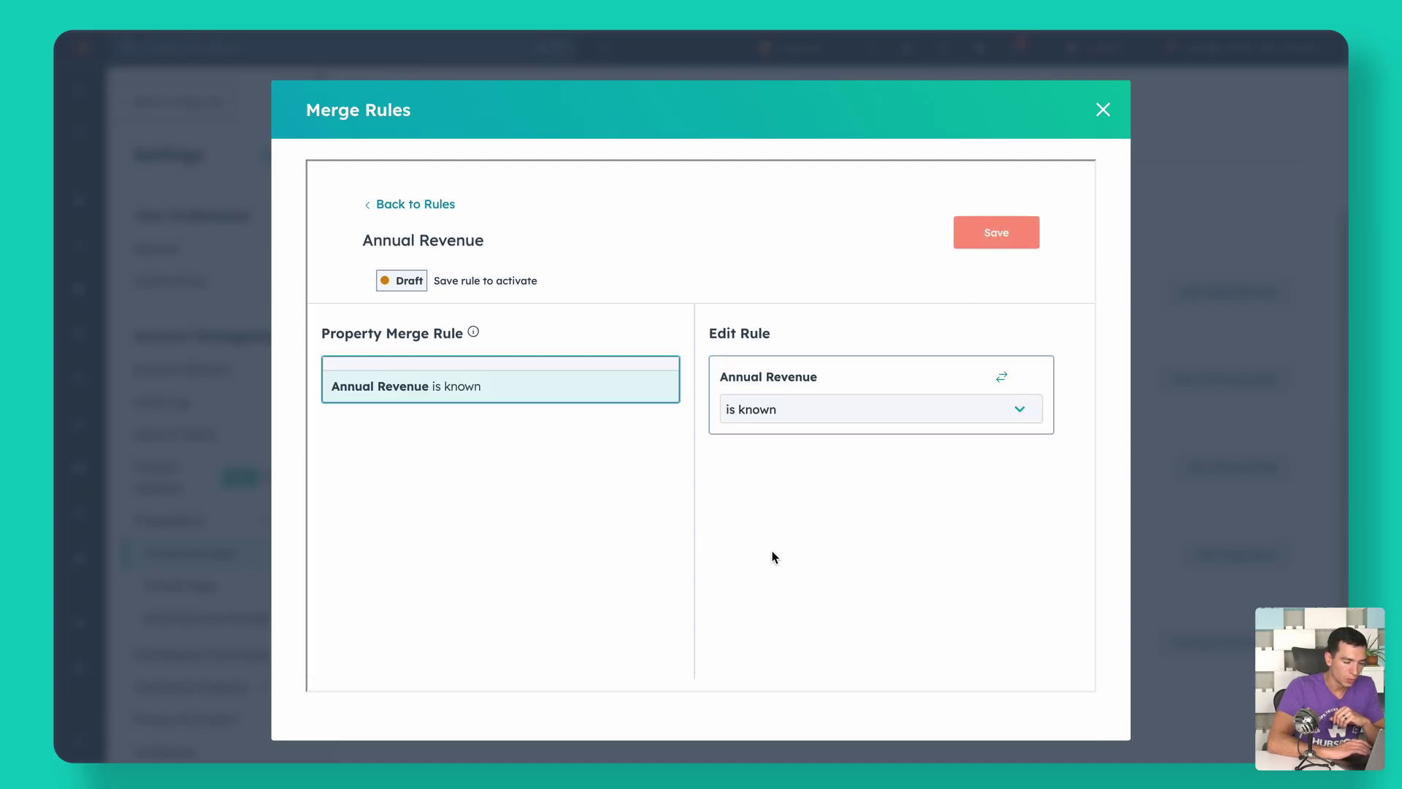
Set the Annual Revenue merge rule to last updated and save it.
left_click(855, 412)
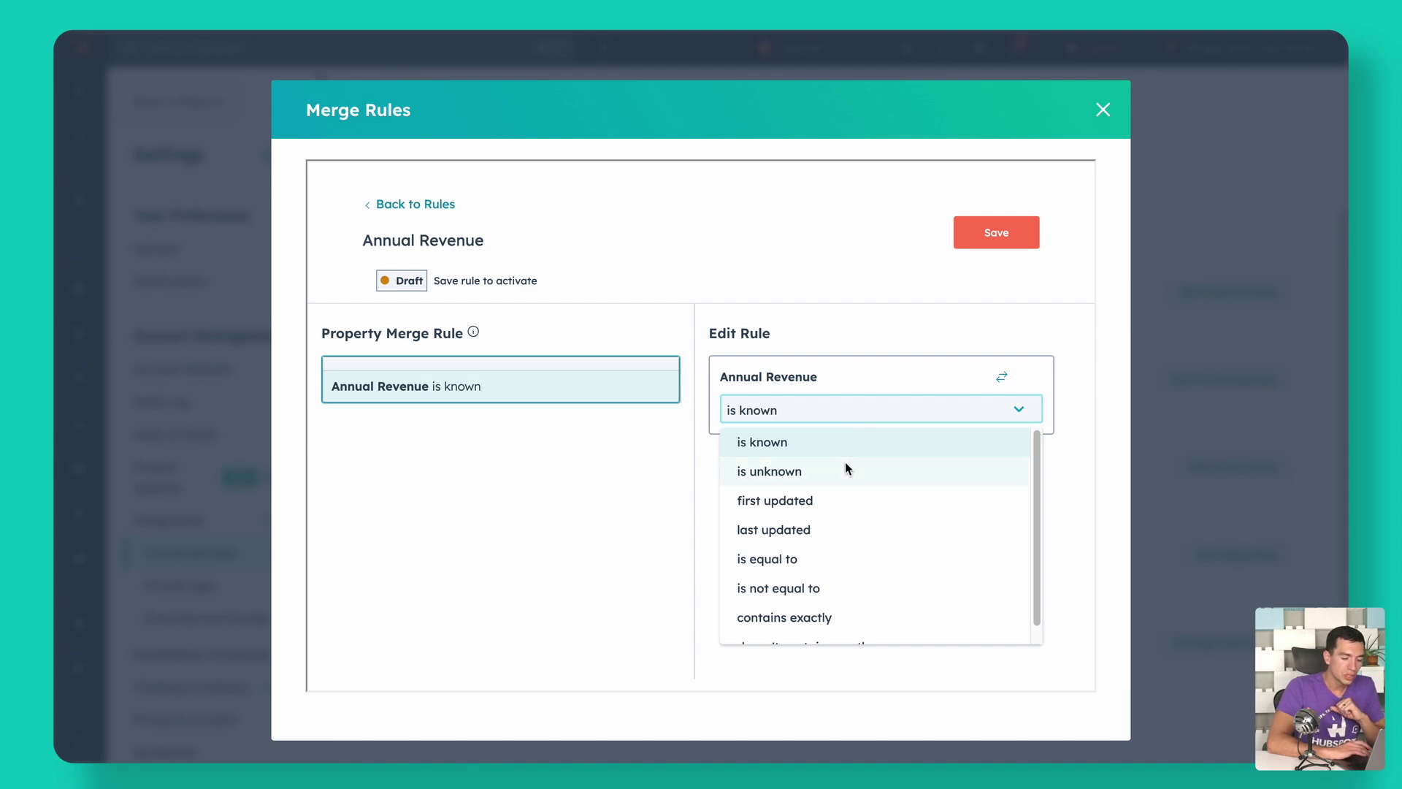
left_click(828, 533)
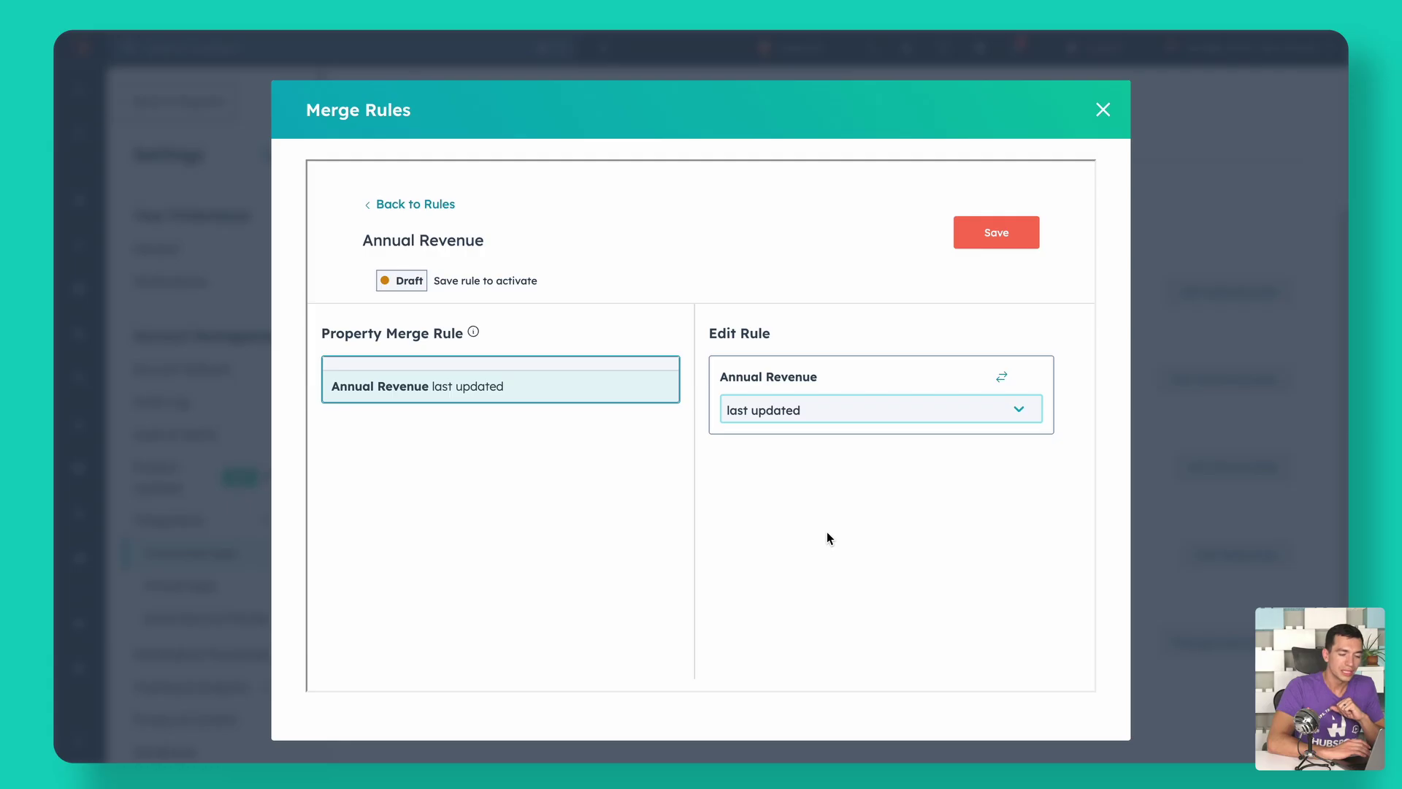
left_click(1001, 245)
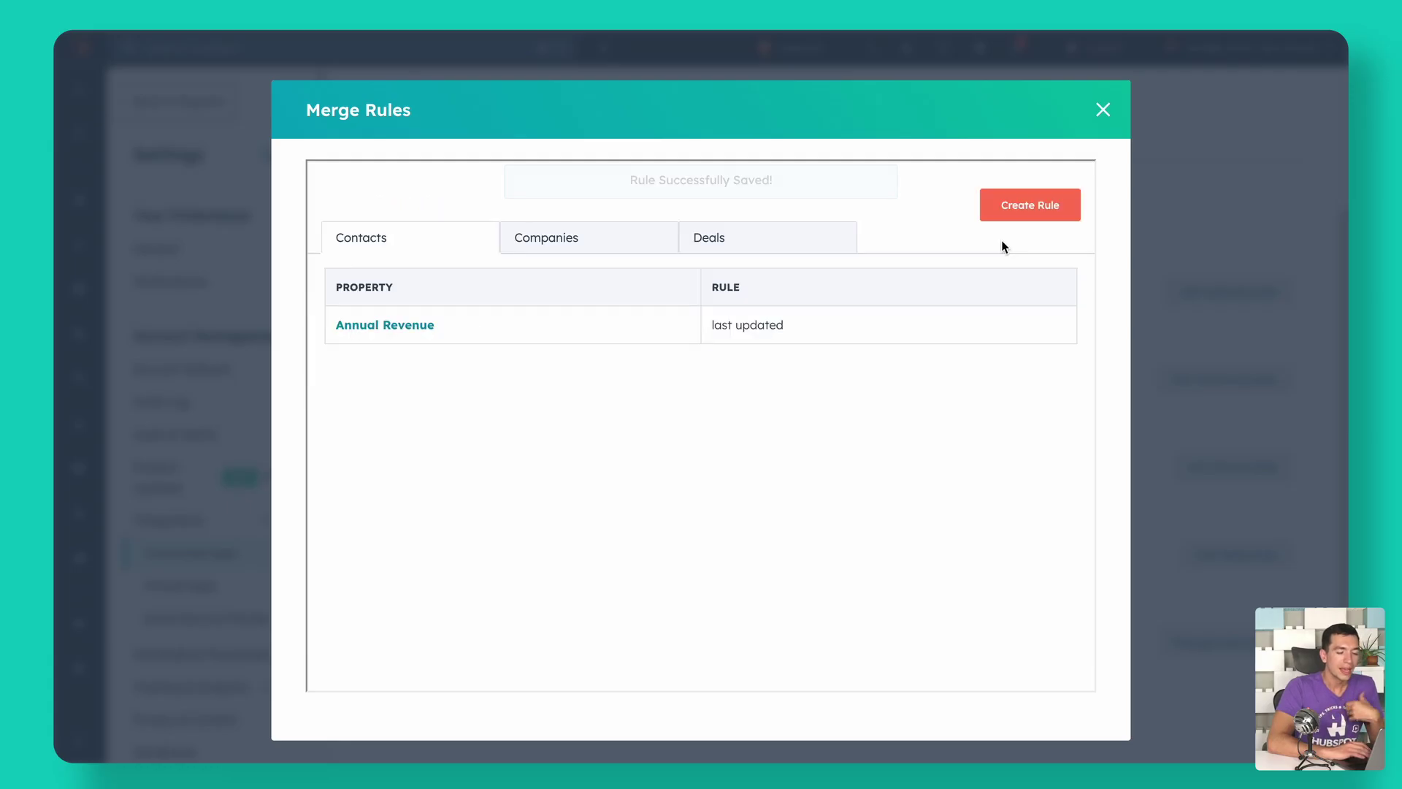
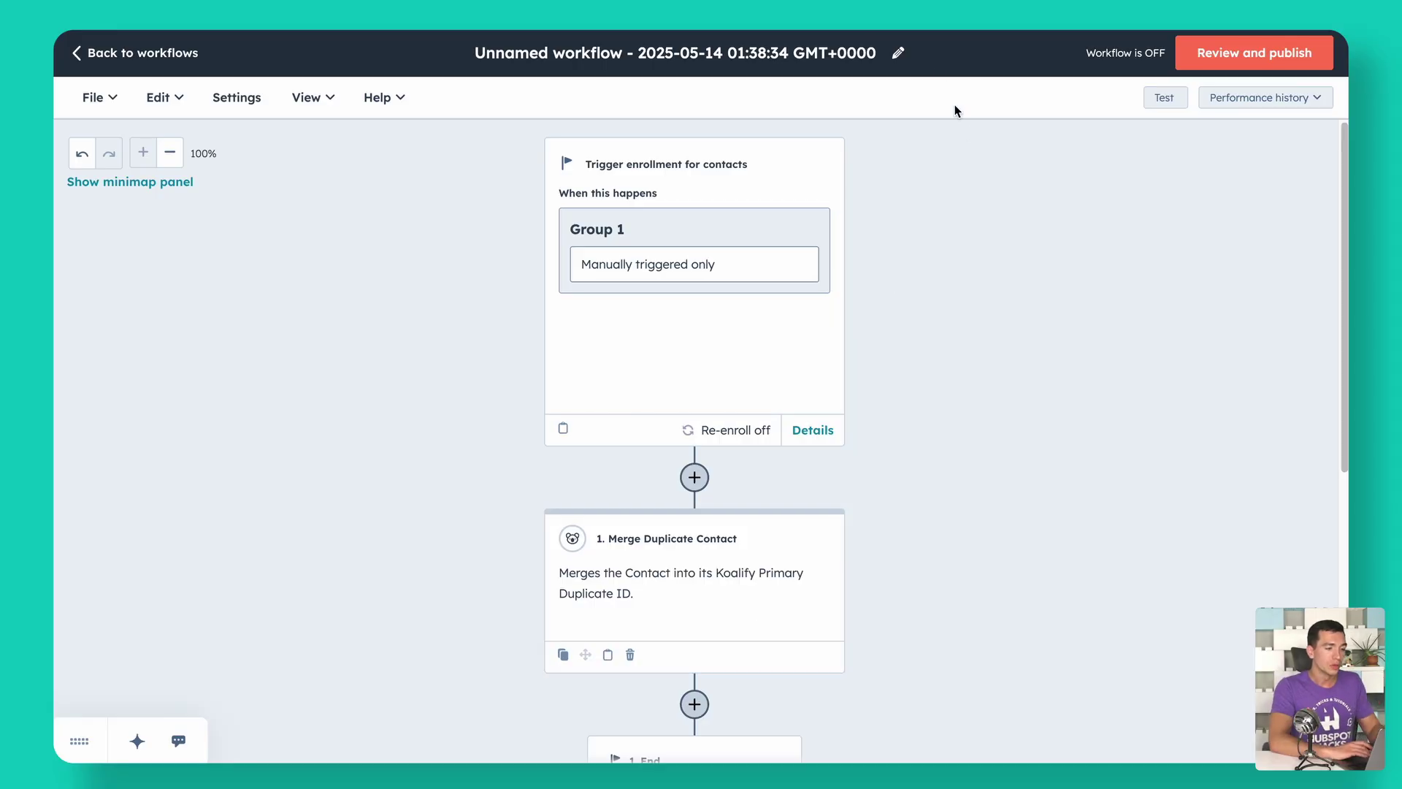
Rename the contact merge workflow as Bulk Merge Duplicates and save the name.
left_click(897, 54)
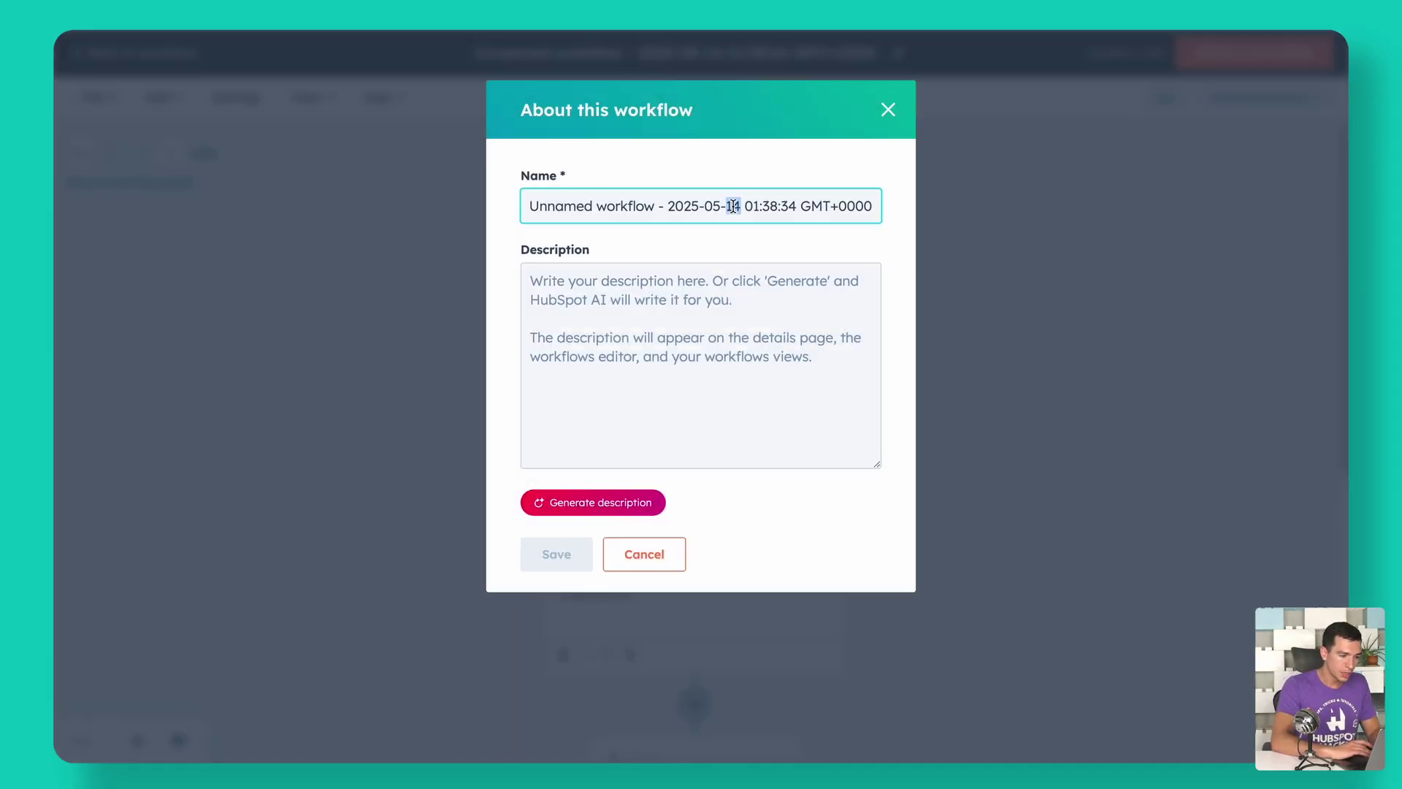
triple_click(732, 206)
type("Bulk Merge Duplicates")
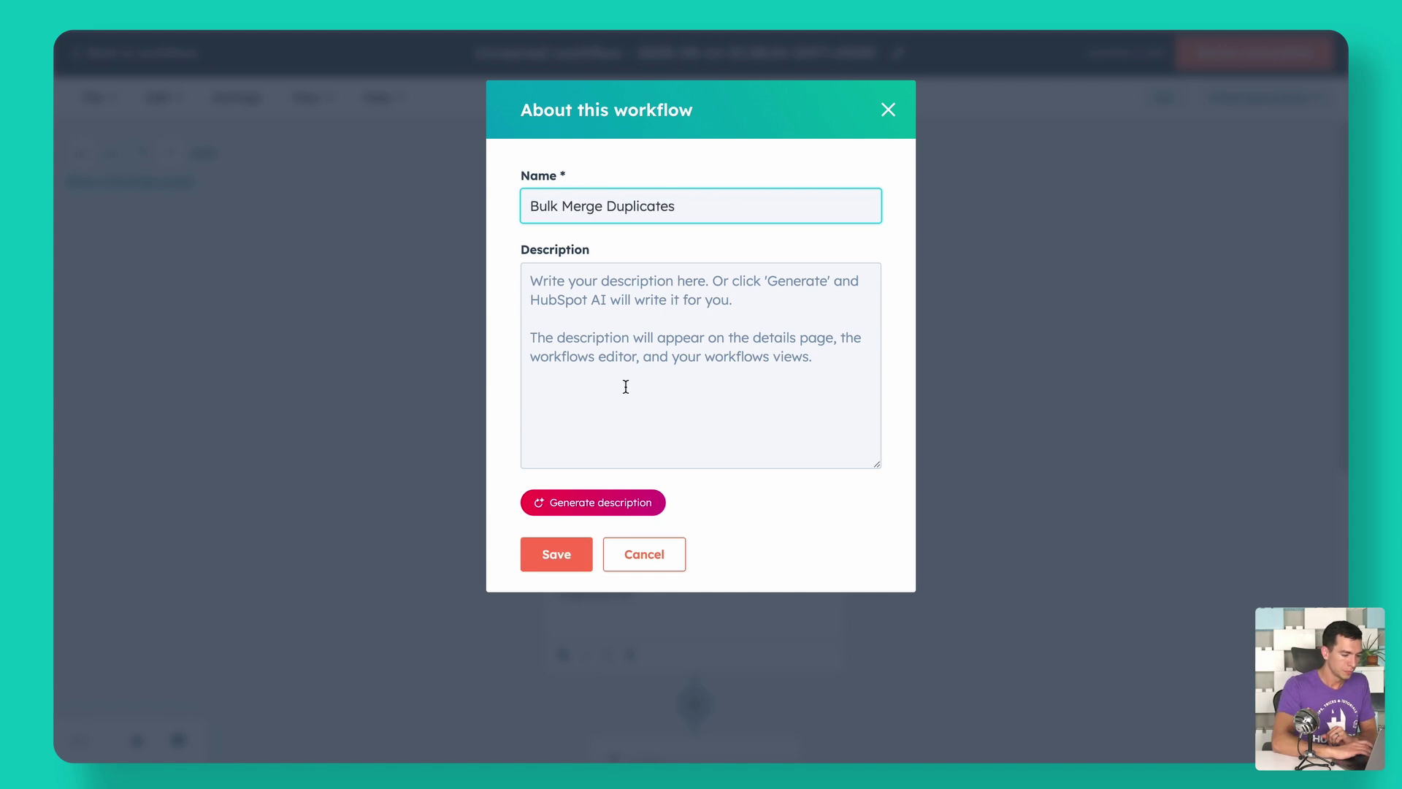
left_click(555, 555)
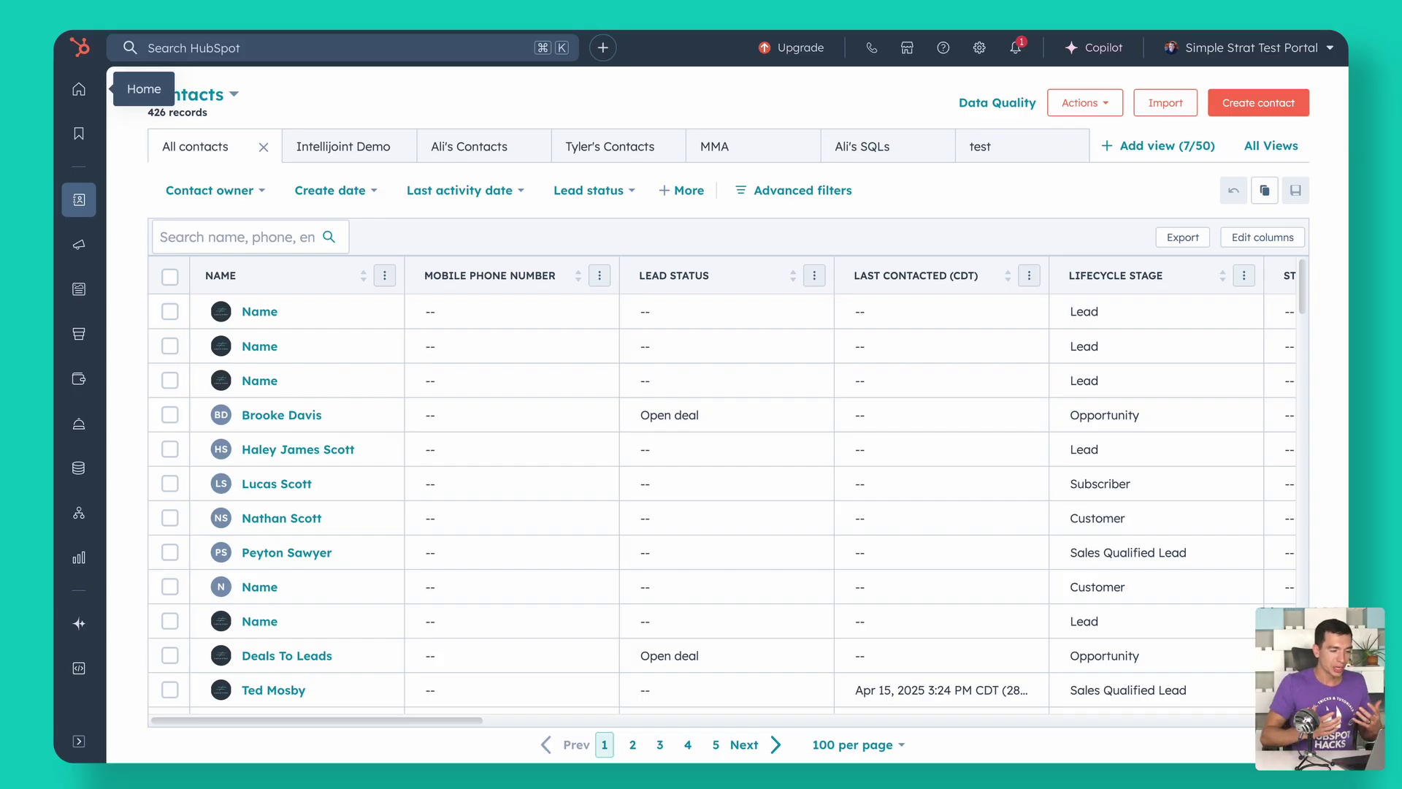
Filter the All contacts view to records whose Koalify Number of Duplicates is greater than 0.
left_click(799, 195)
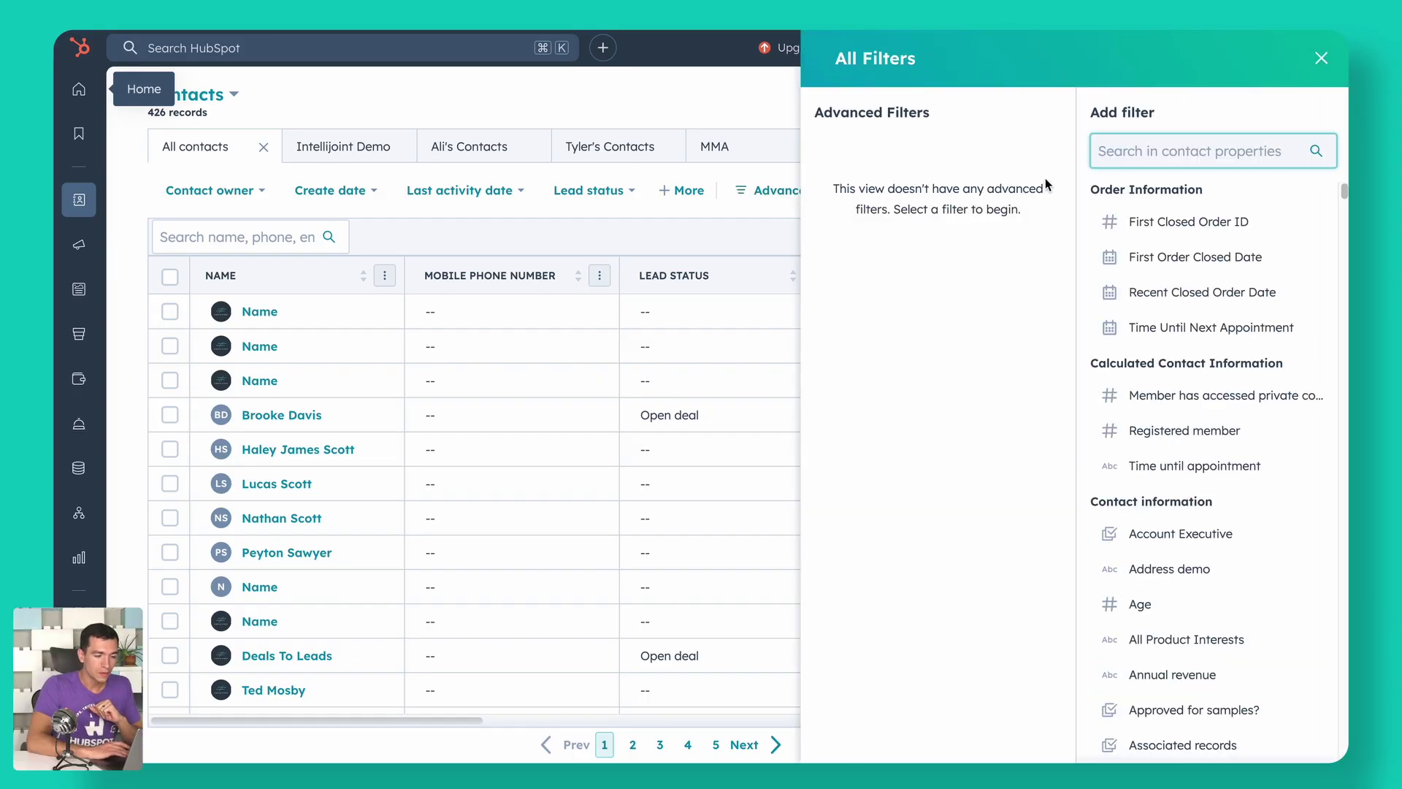
type("ko")
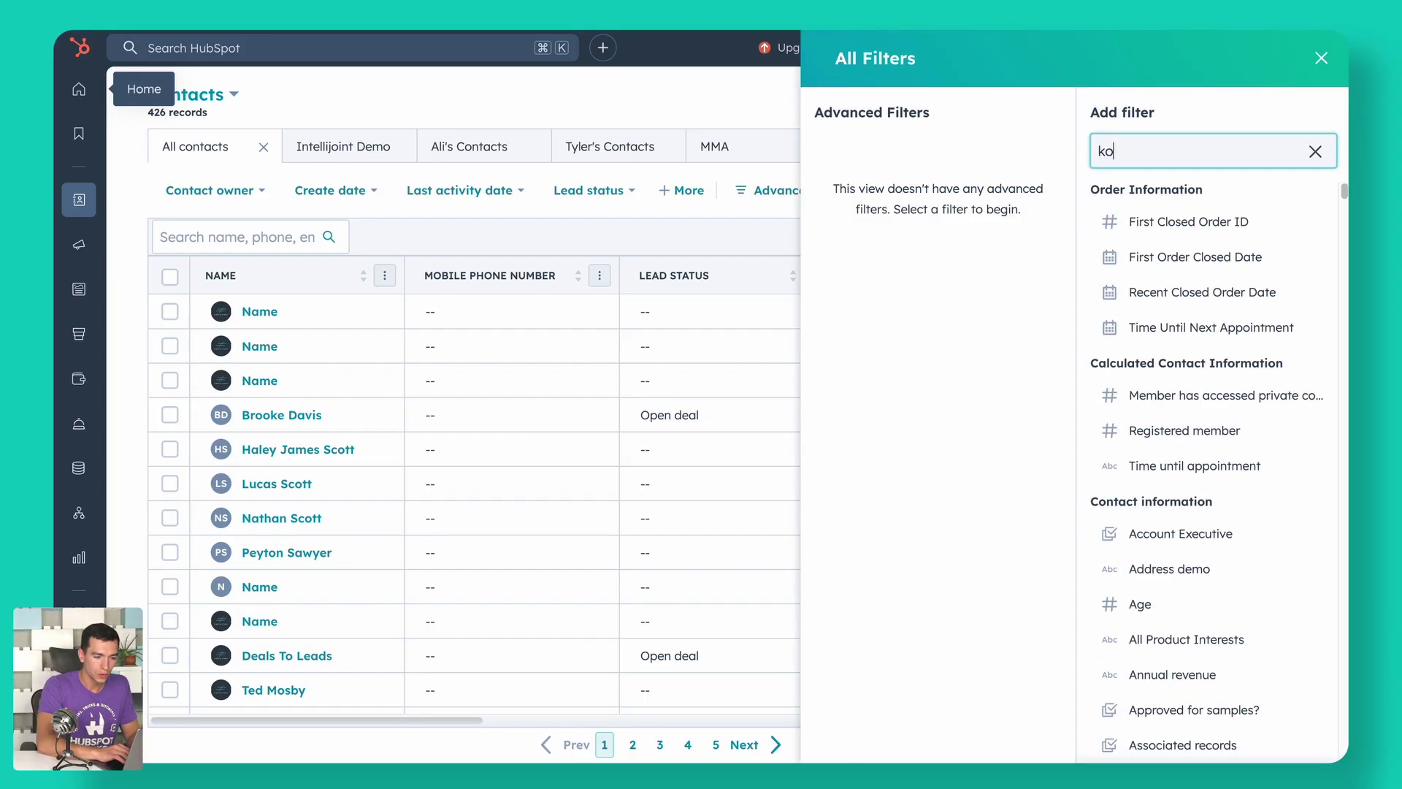
type("alify")
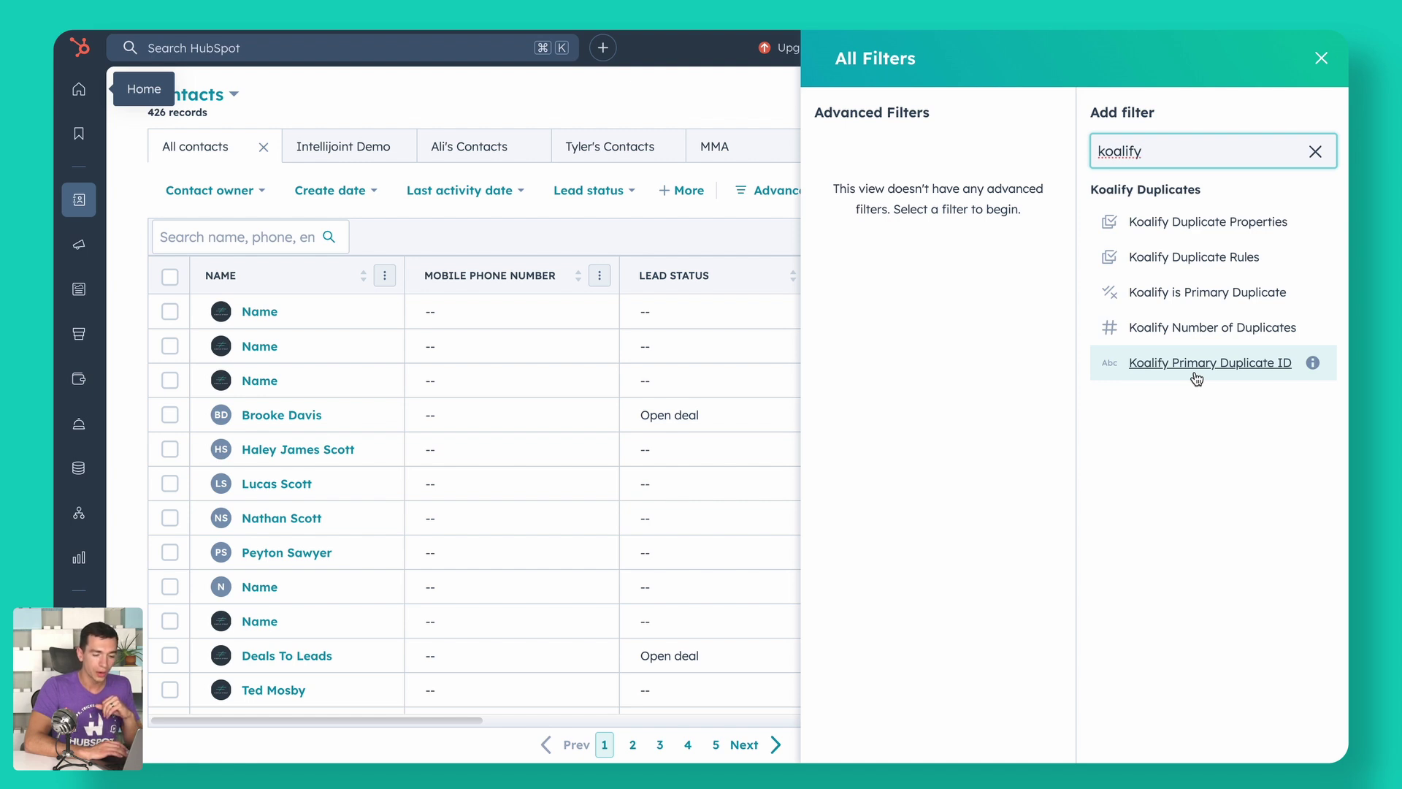
left_click(1203, 327)
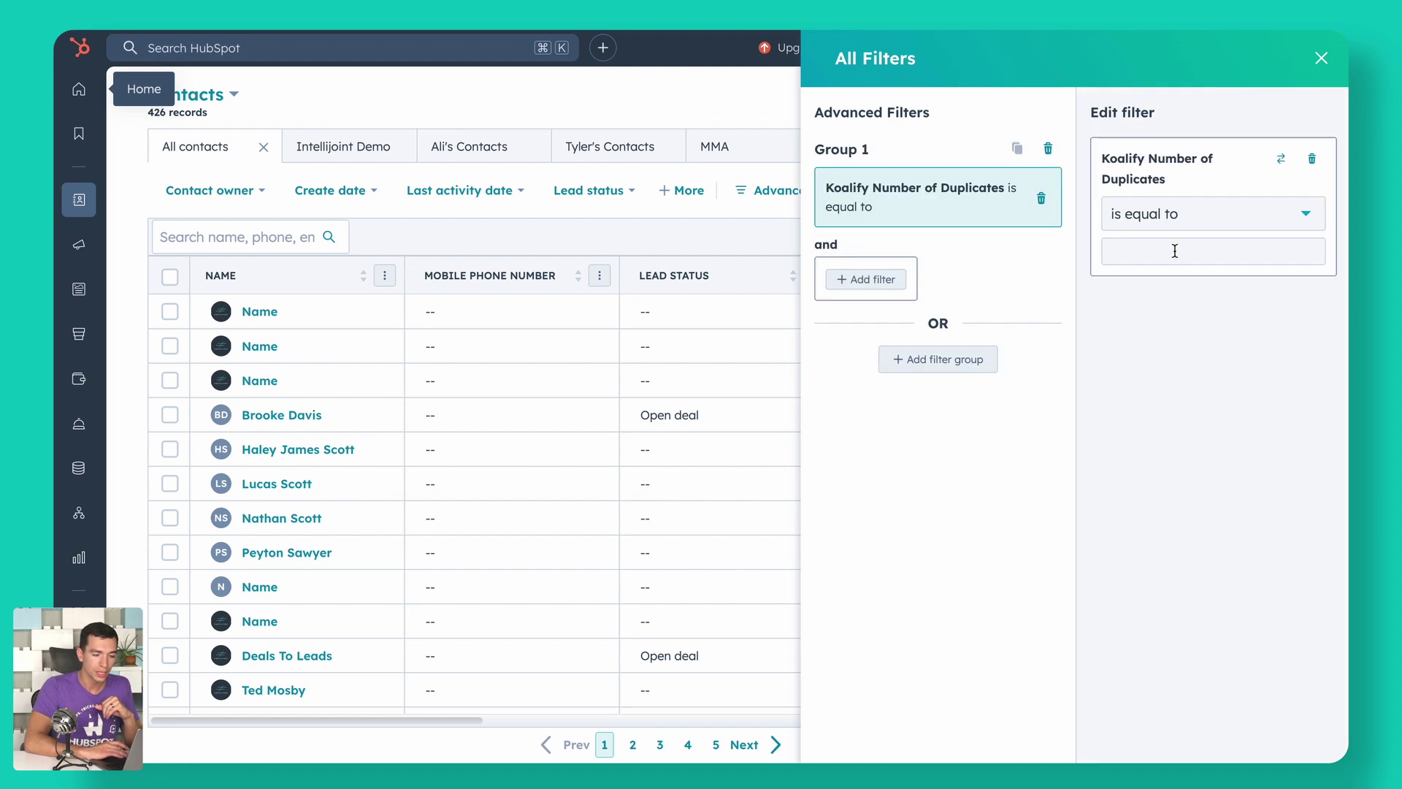
left_click(1173, 227)
left_click(1171, 372)
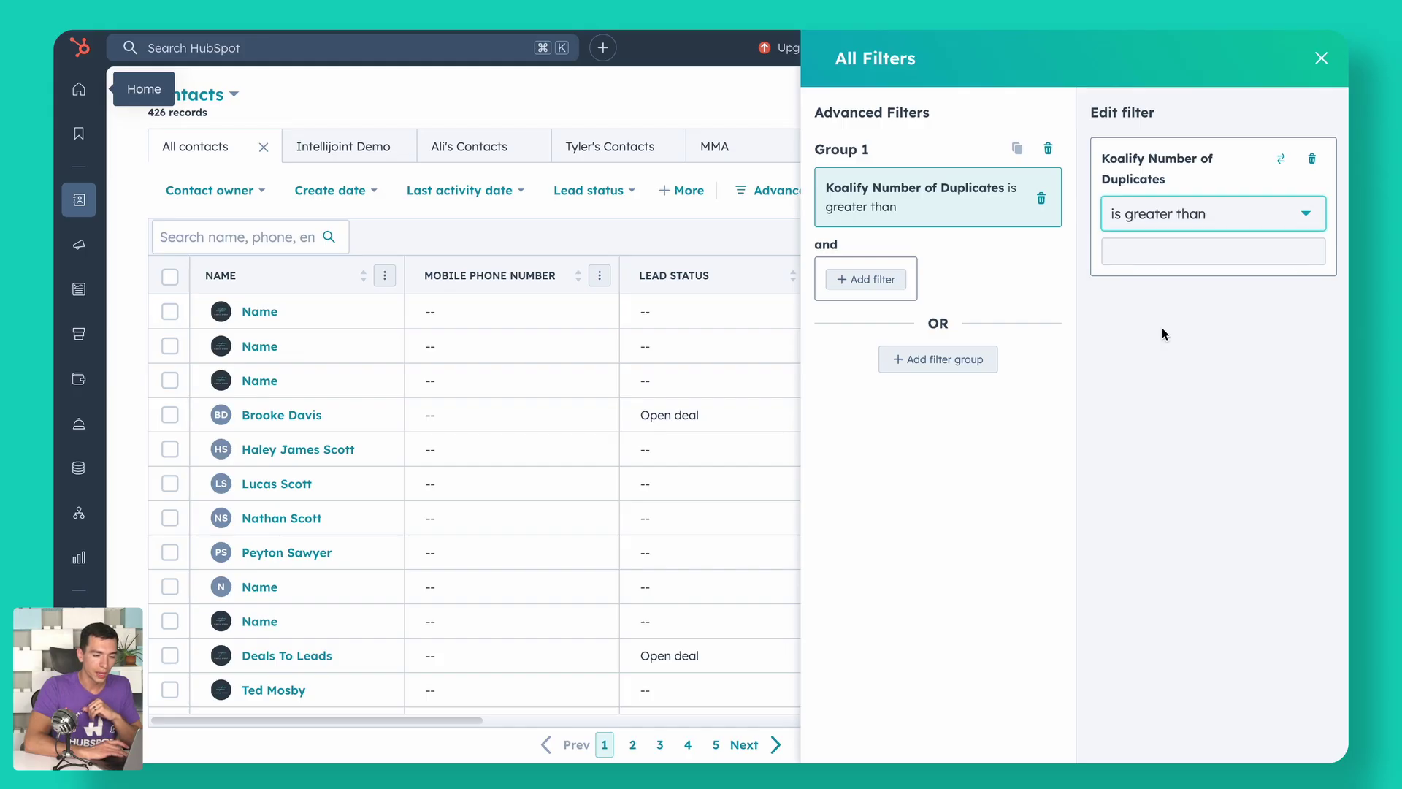
left_click(1147, 253)
type("0")
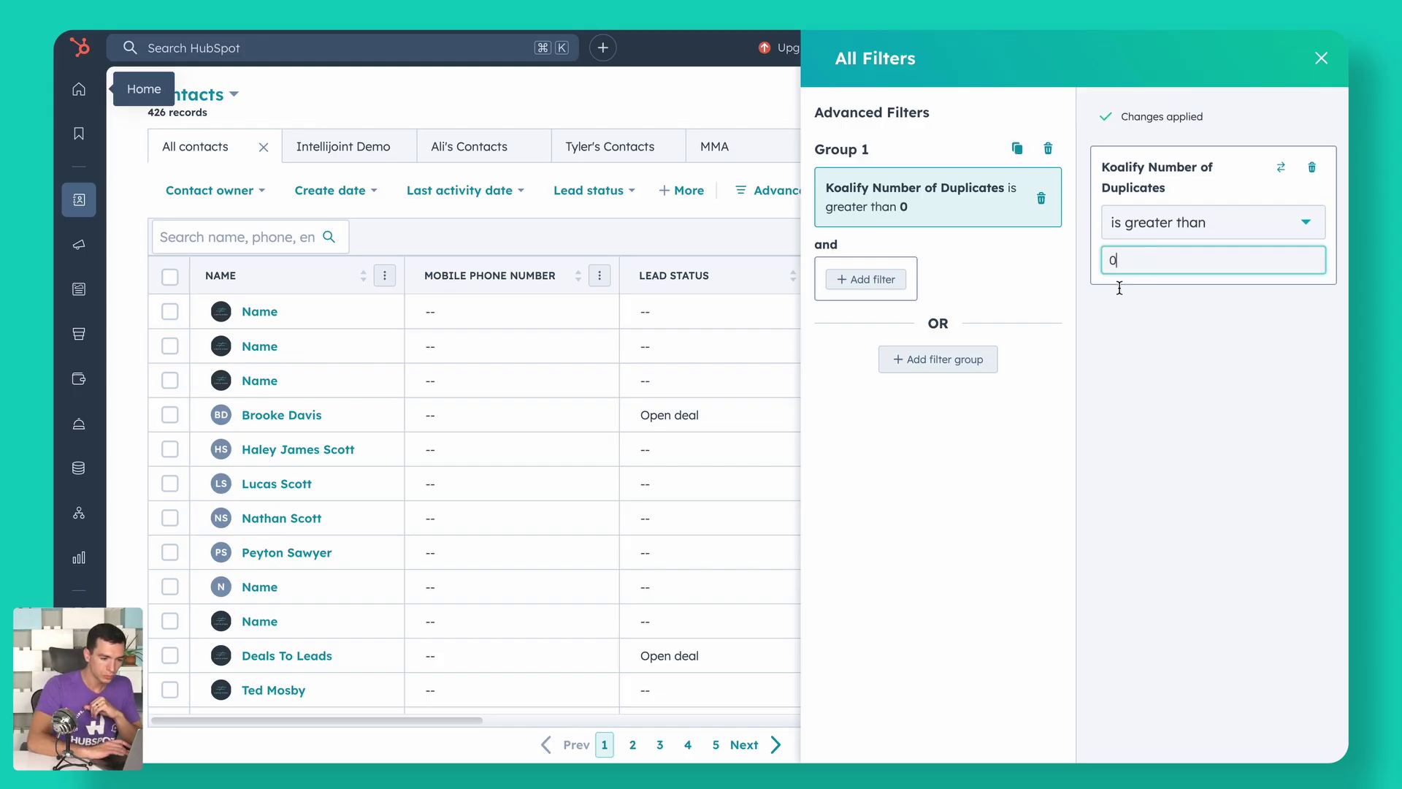
left_click(1042, 292)
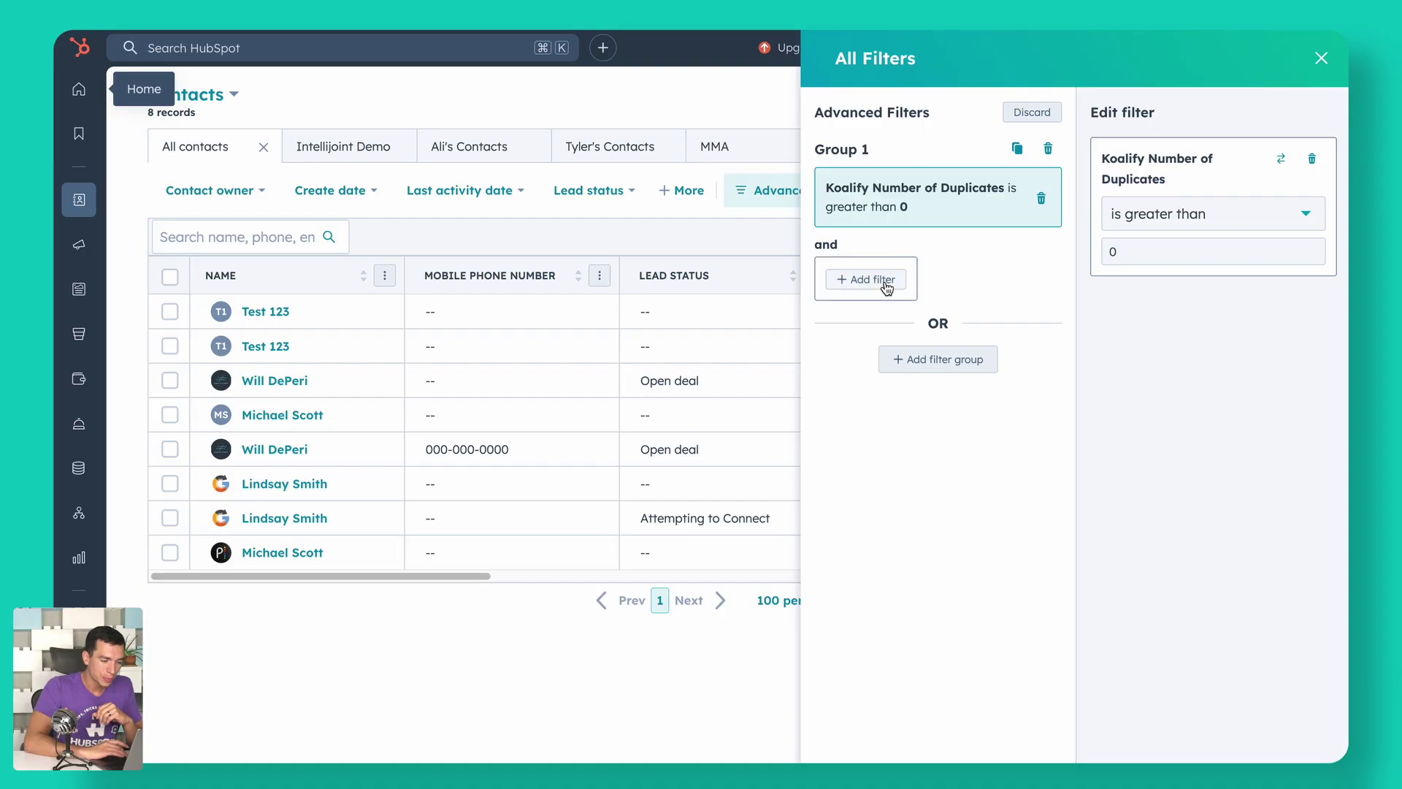
Add a second filter to the group requiring that Koalify is Primary Duplicate is equal to False.
left_click(885, 282)
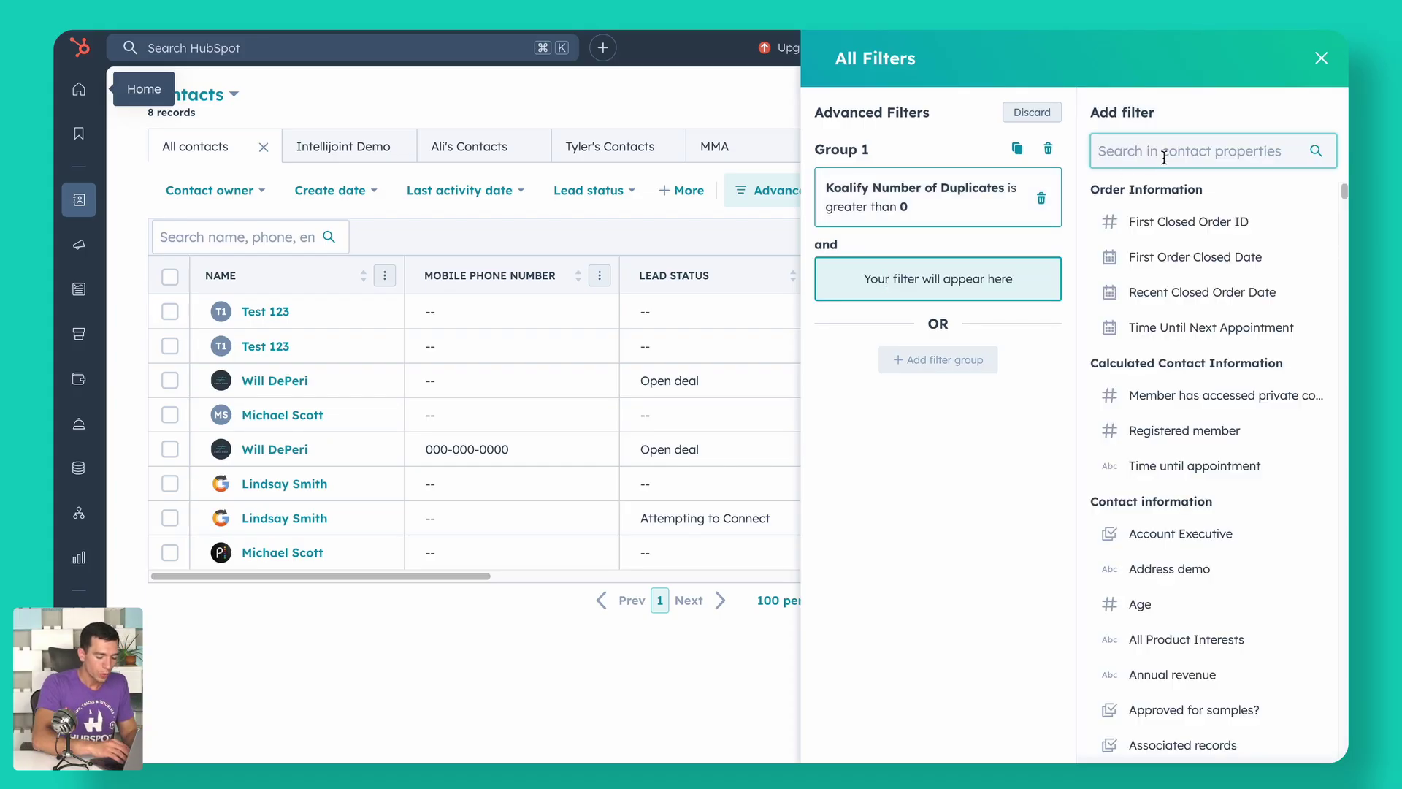
type("koalify")
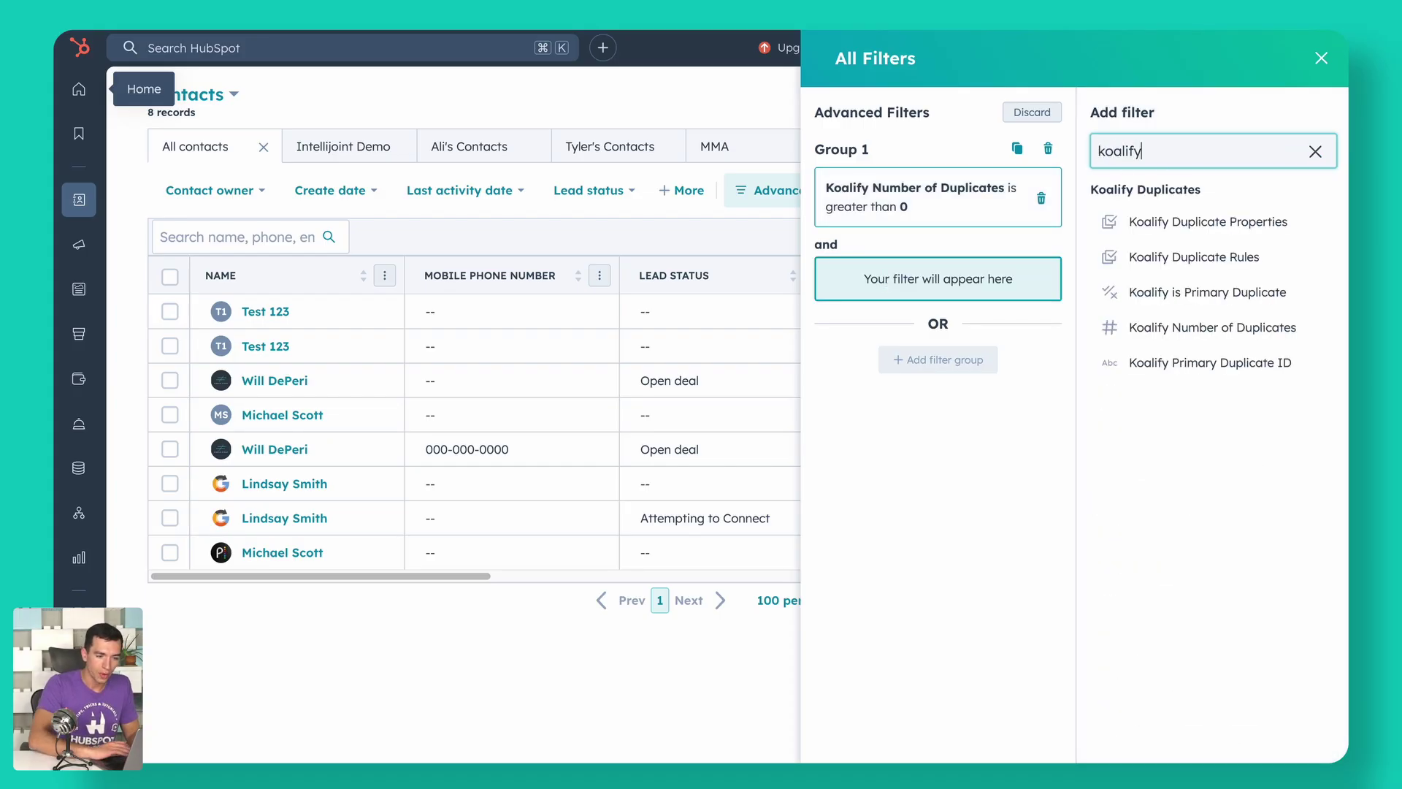
left_click(1211, 292)
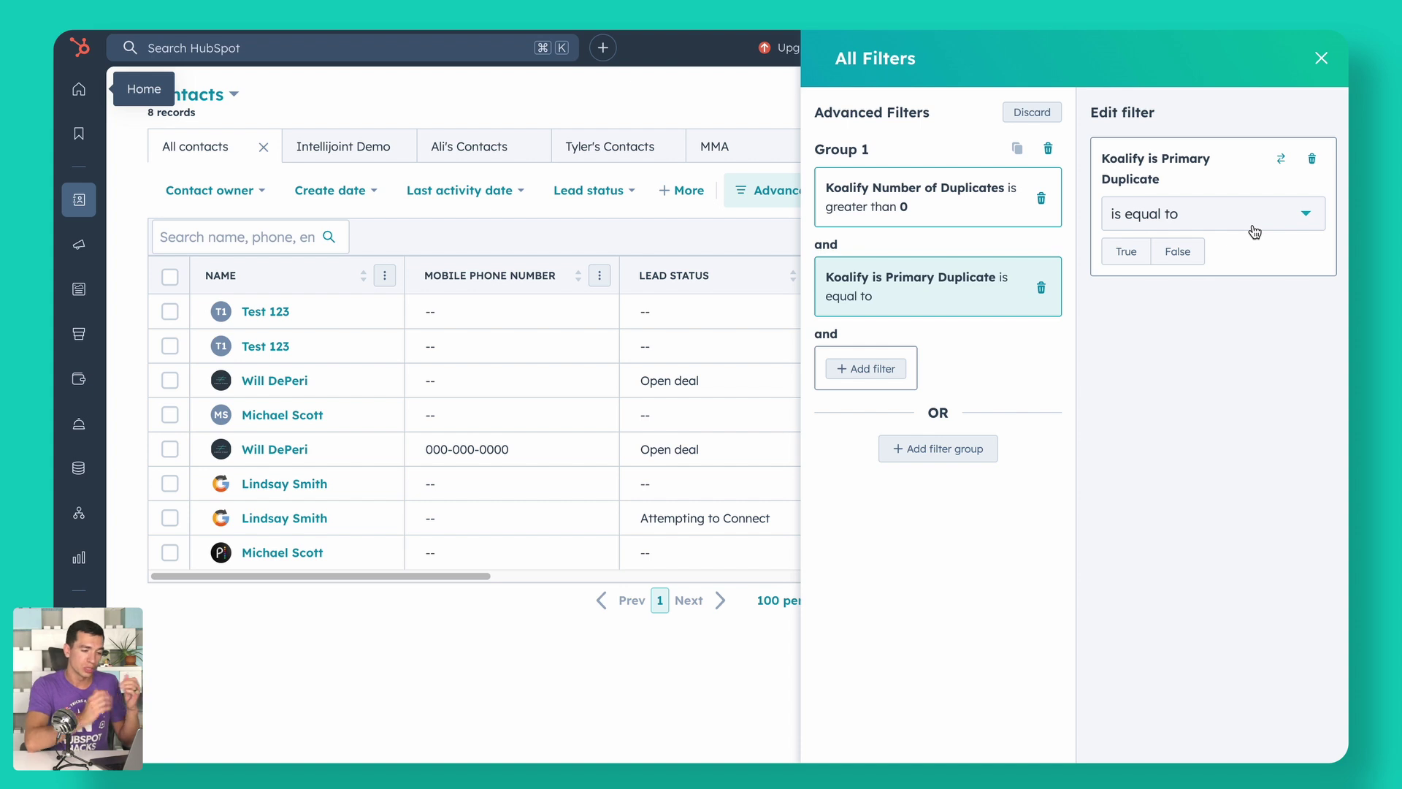
left_click(1192, 254)
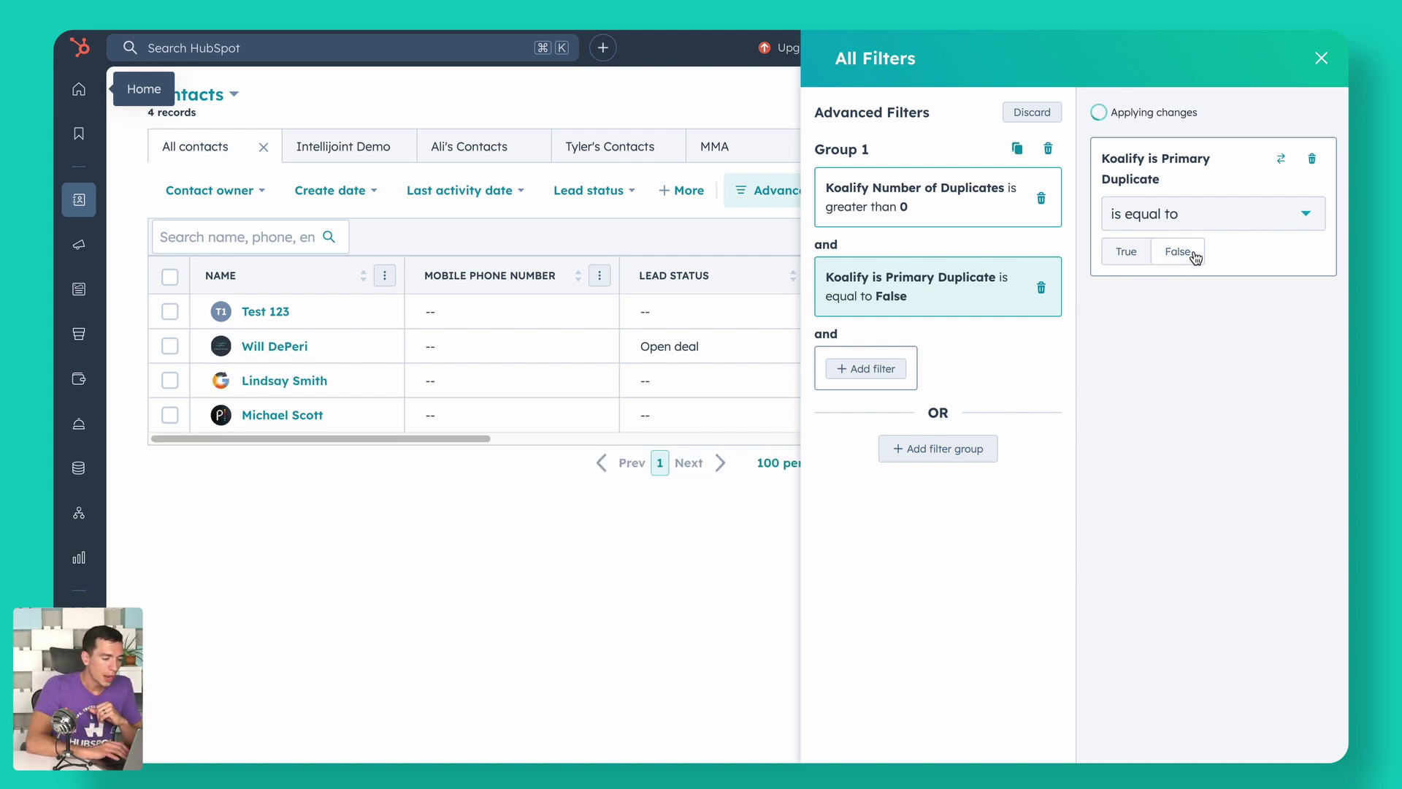
mouse_move(344, 344)
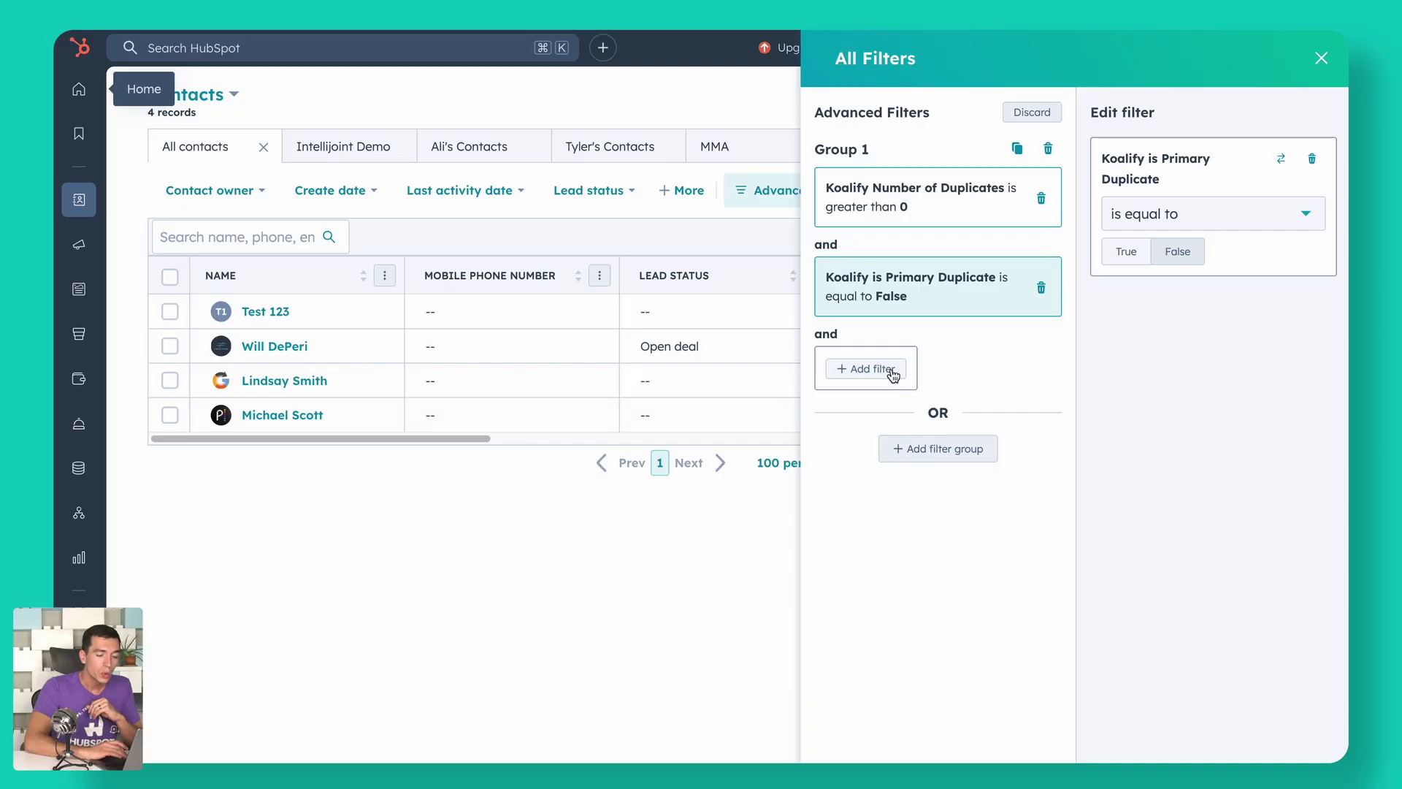
Start a third filter on Koalify Duplicate Rules, look over the selectable duplicate rules, and remove that filter.
left_click(892, 370)
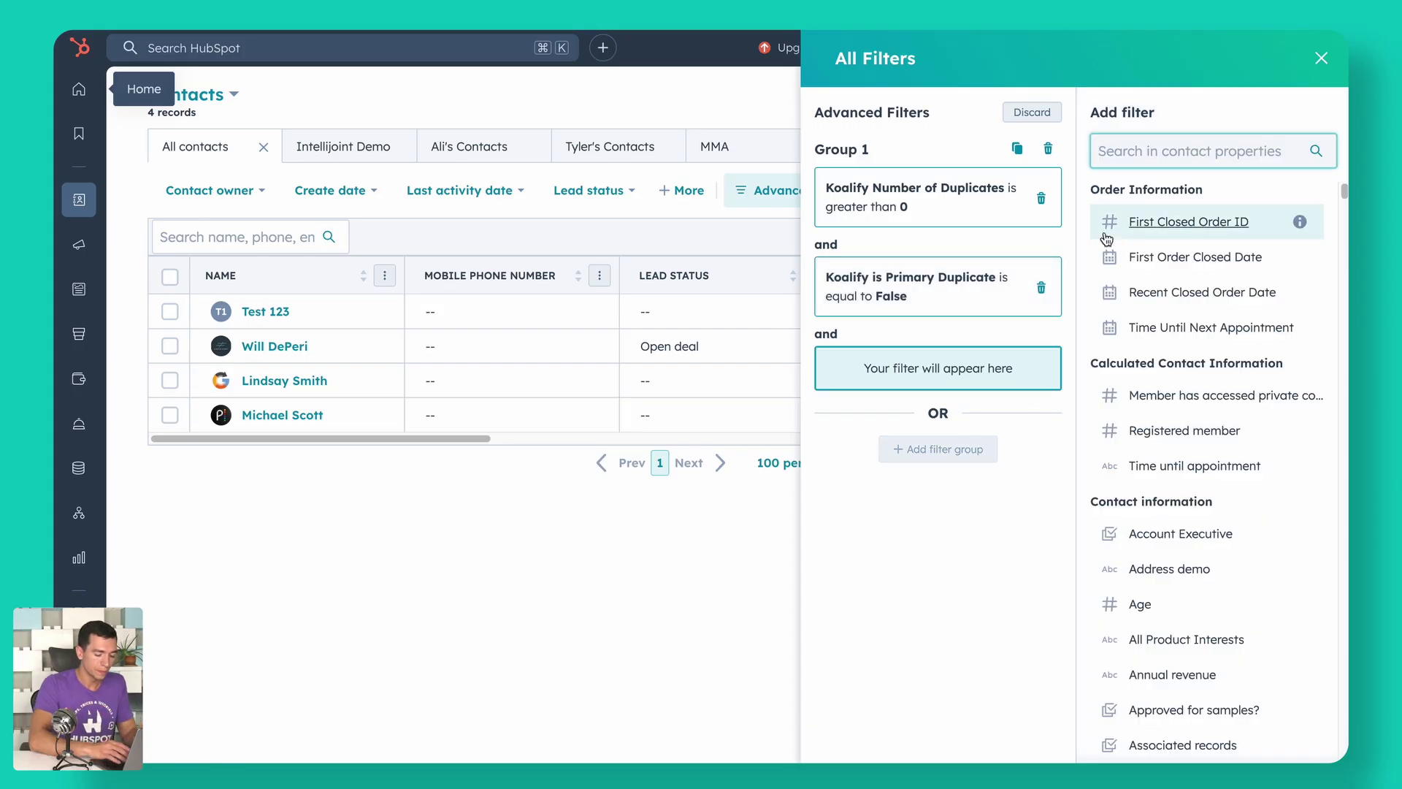
type("koal")
key("BackSpace")
type("al")
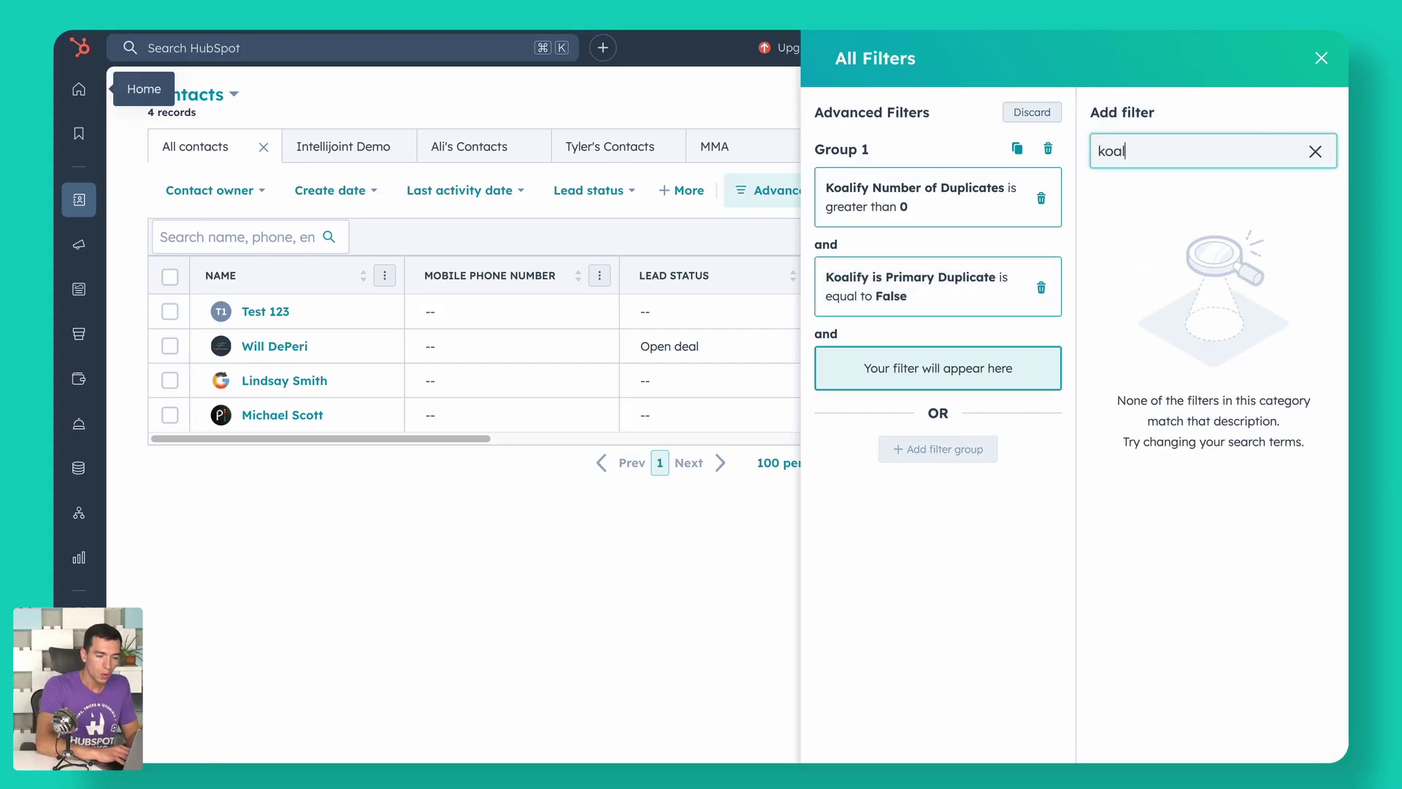
type("ify")
left_click(1194, 257)
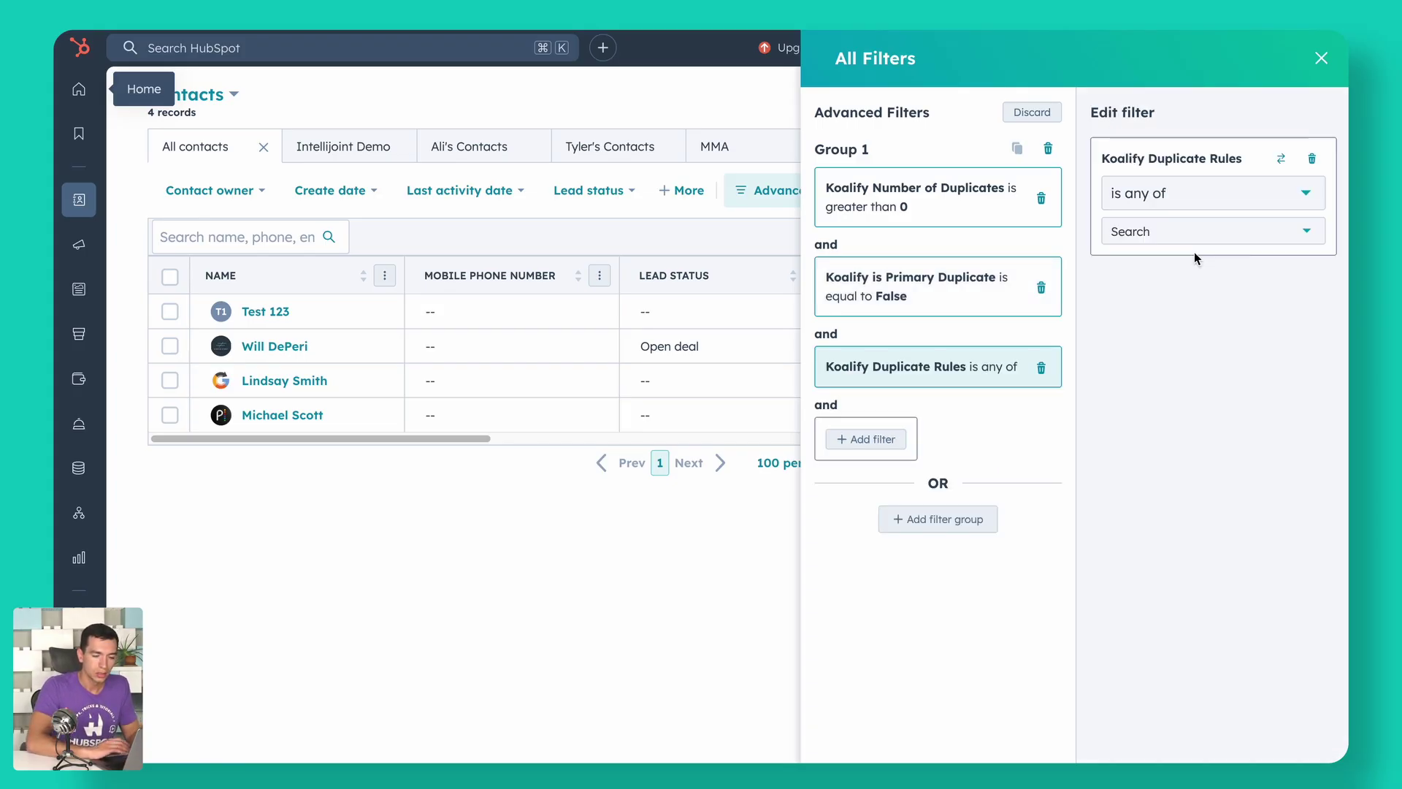
left_click(1188, 234)
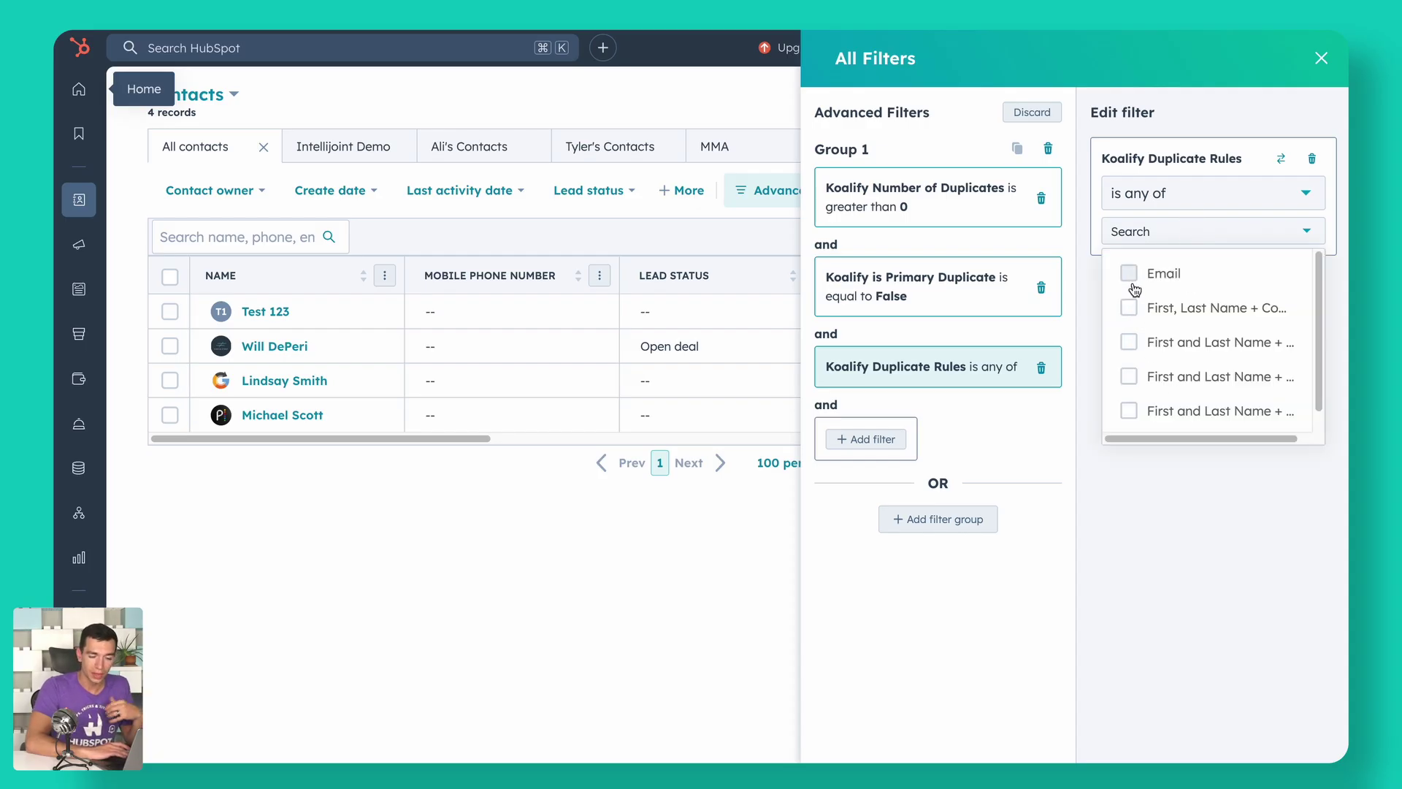
scroll(1157, 371, "down", 1)
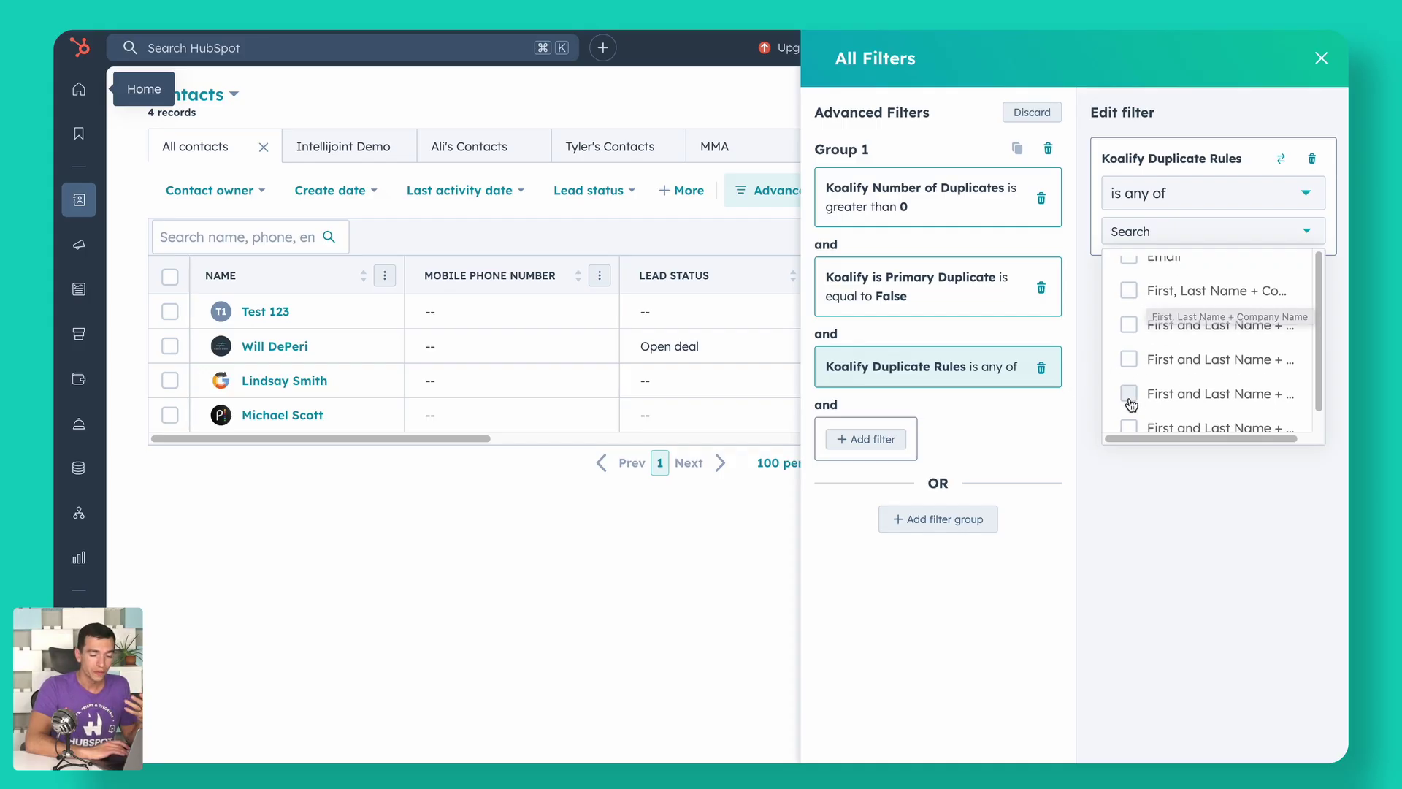
left_click(1115, 487)
left_click(1042, 430)
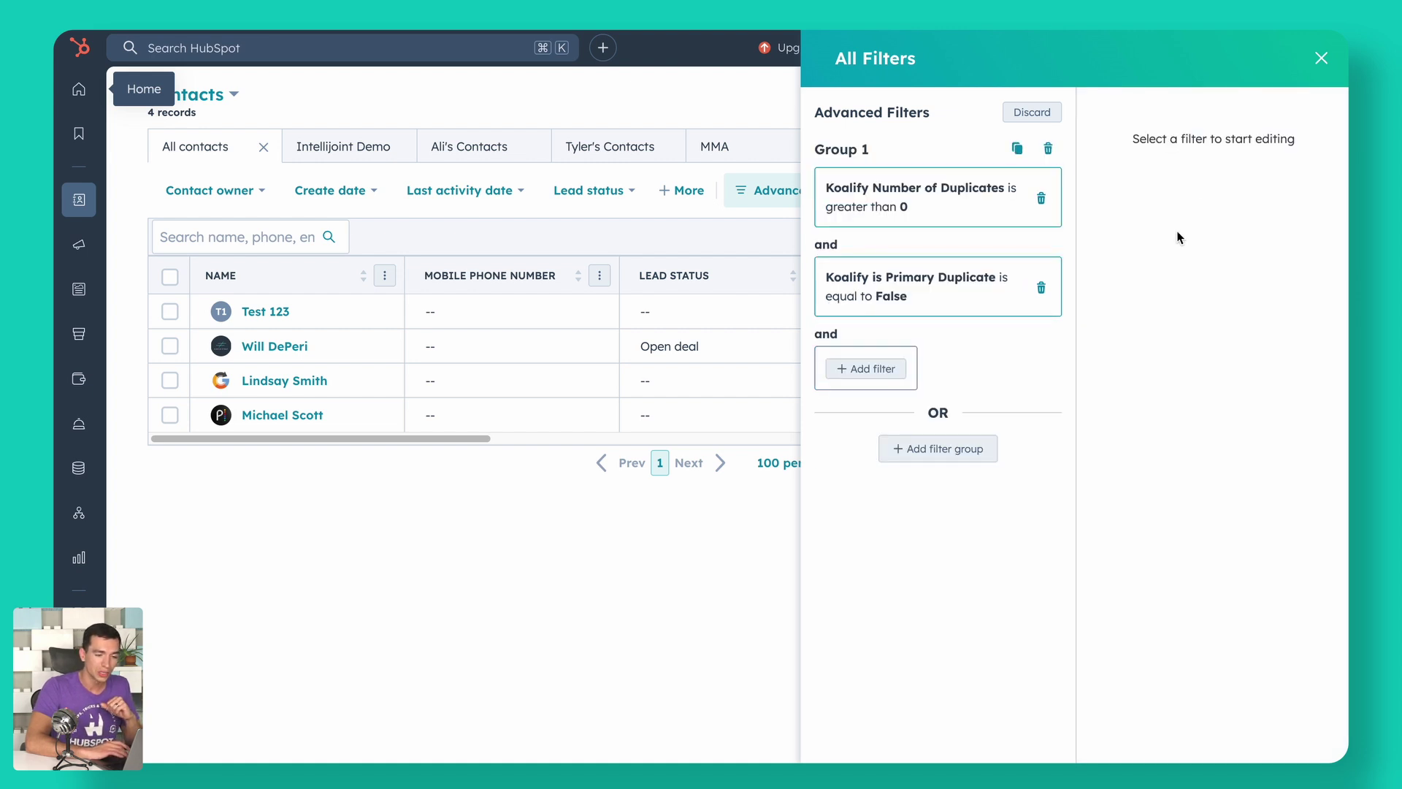
Close the filter editor and select all the filtered non-primary duplicate contacts.
left_click(1322, 61)
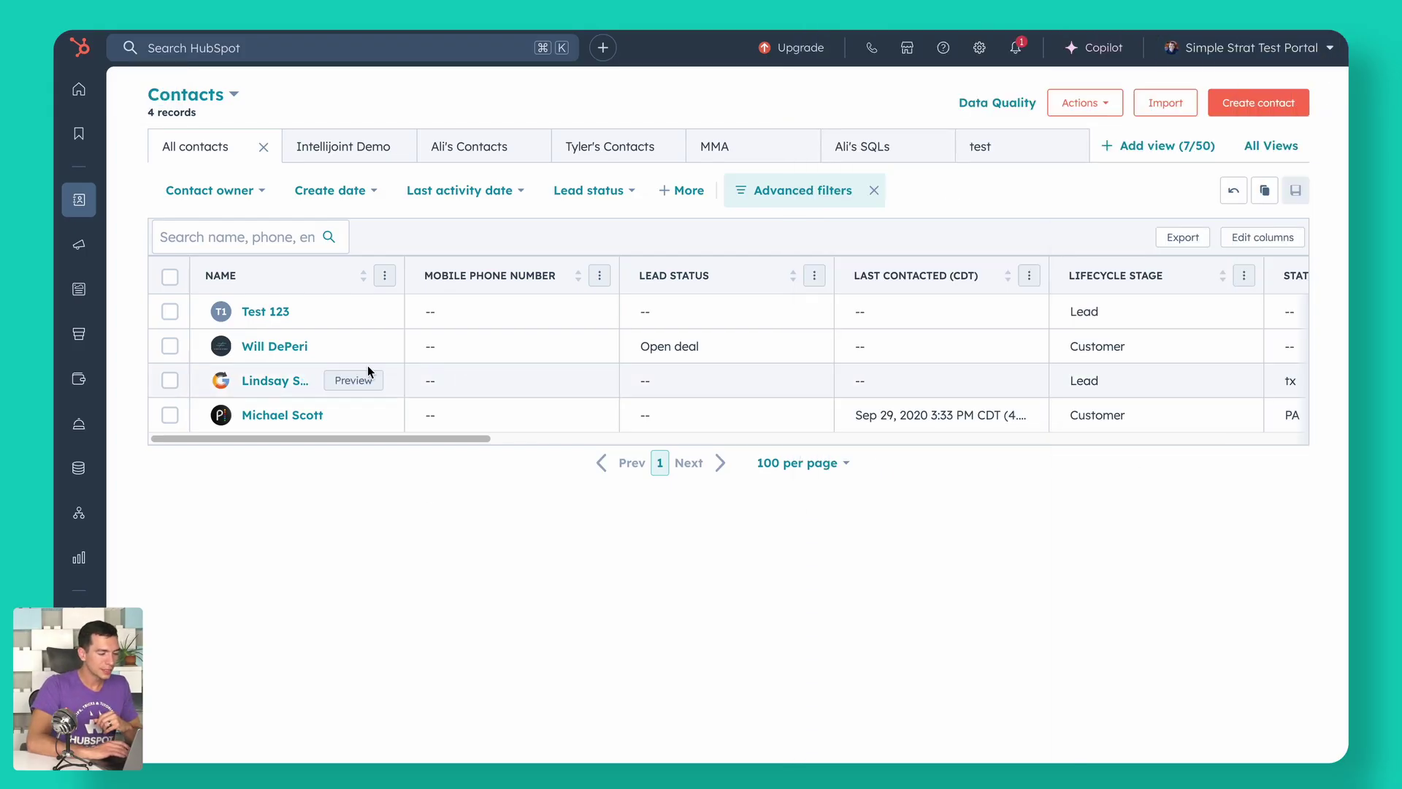
mouse_move(321, 348)
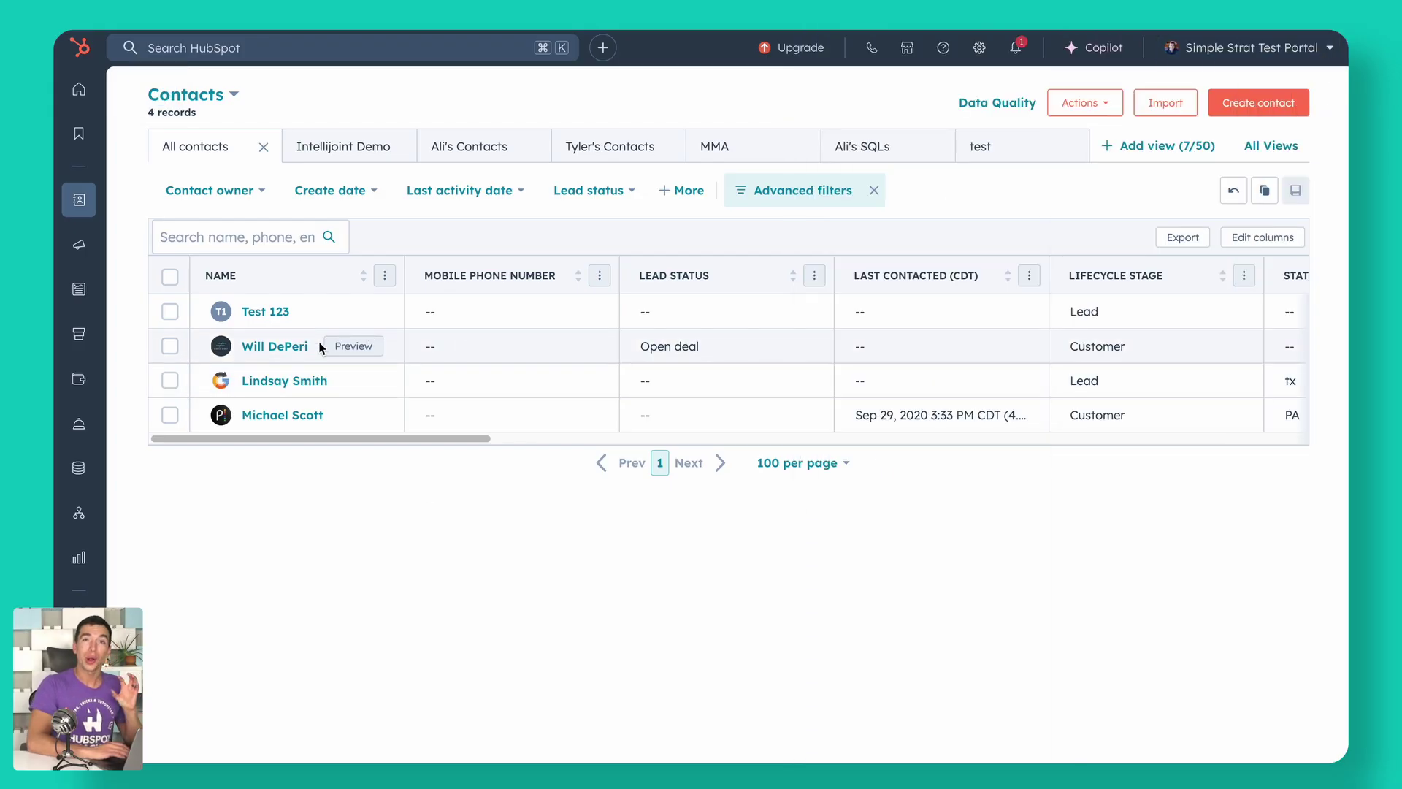
left_click(169, 278)
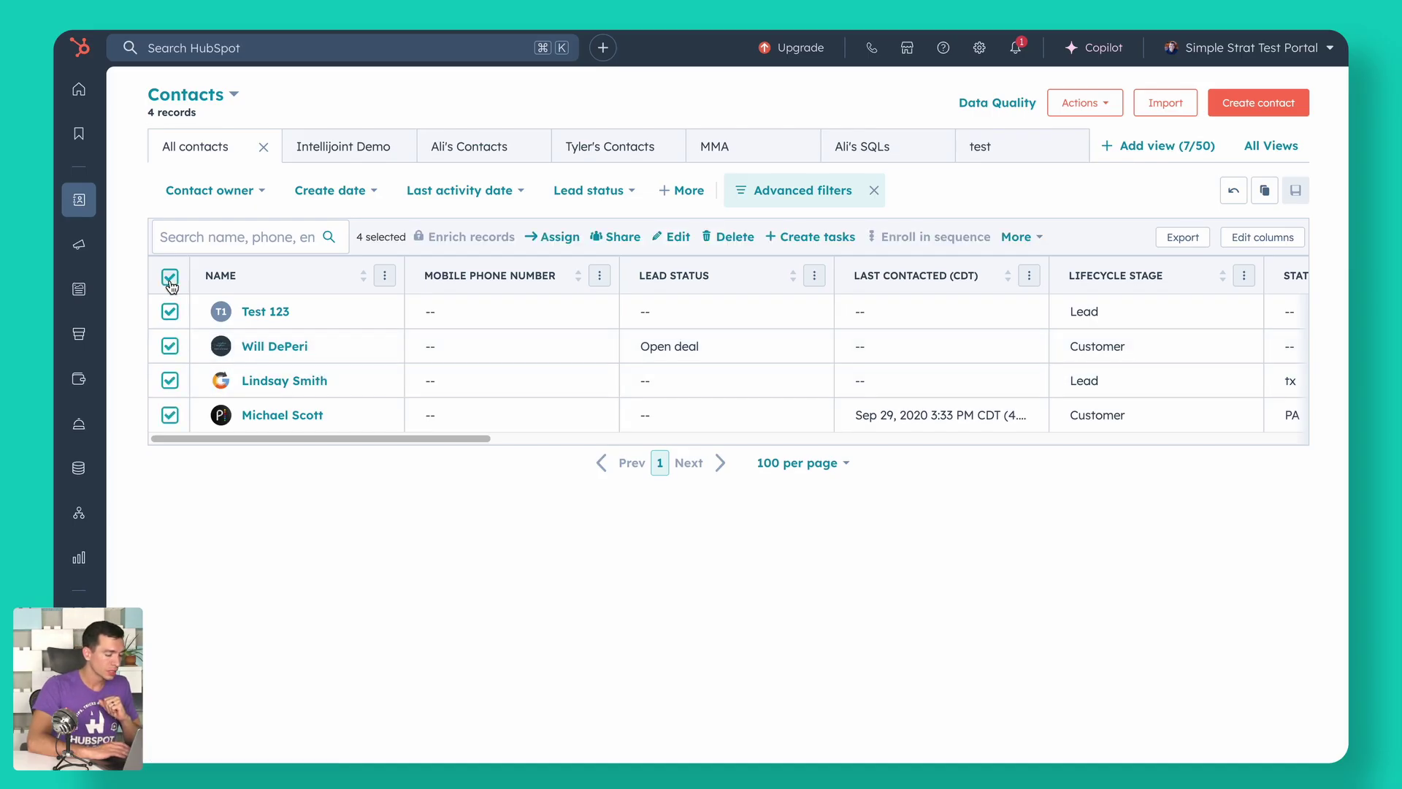
Choose the Bulk Merge Duplicates workflow for enrolling the selected contacts, and cancel the enrollment.
left_click(1018, 238)
left_click(975, 423)
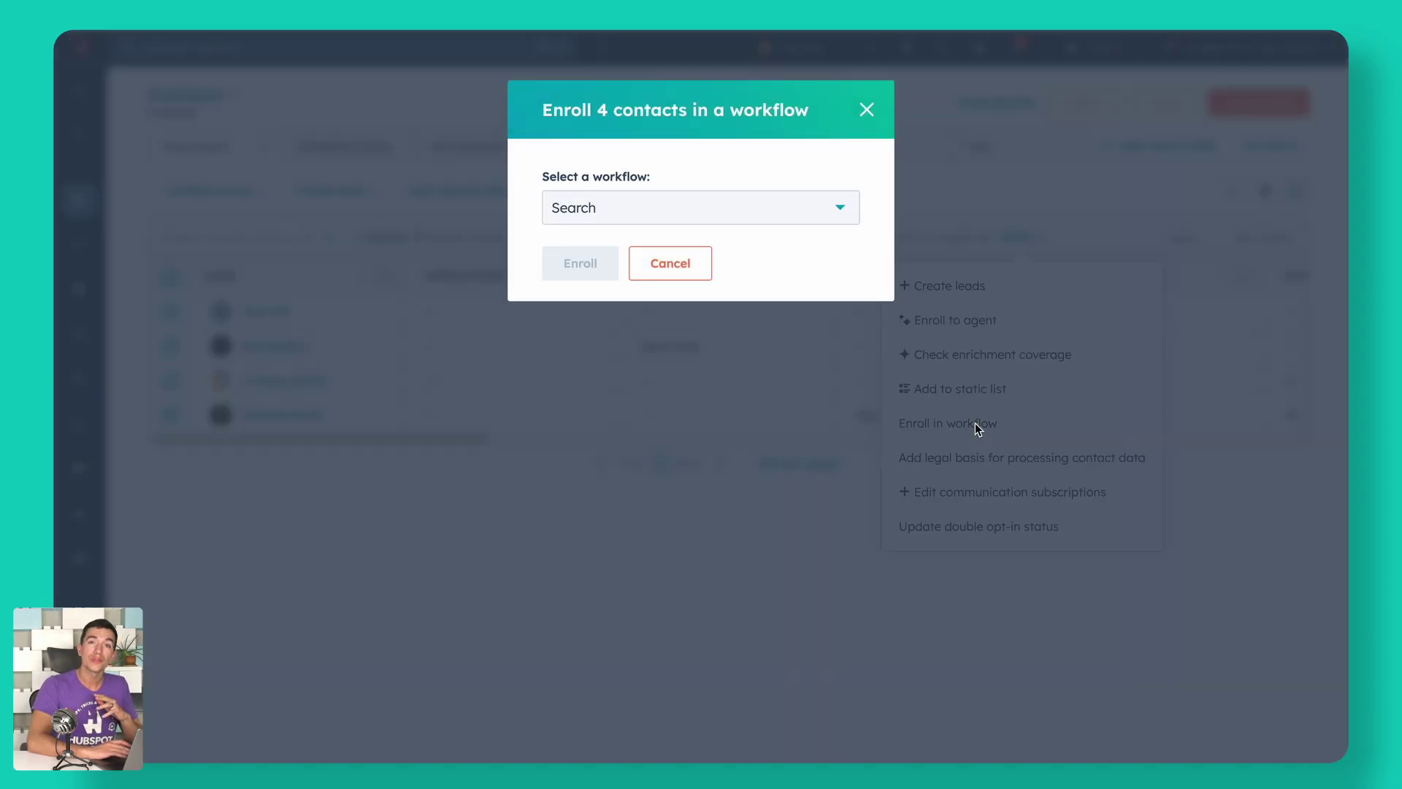
left_click(653, 212)
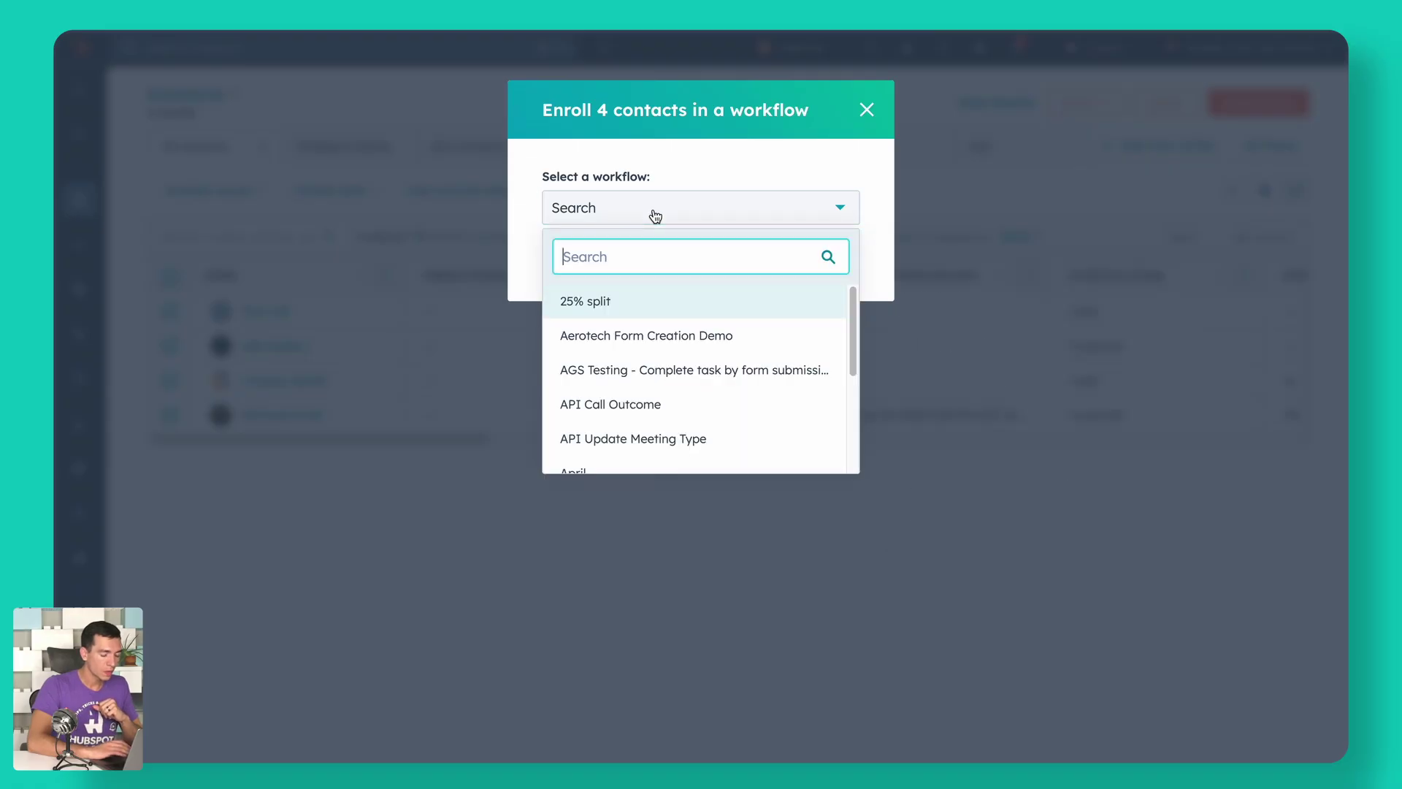
type("merg")
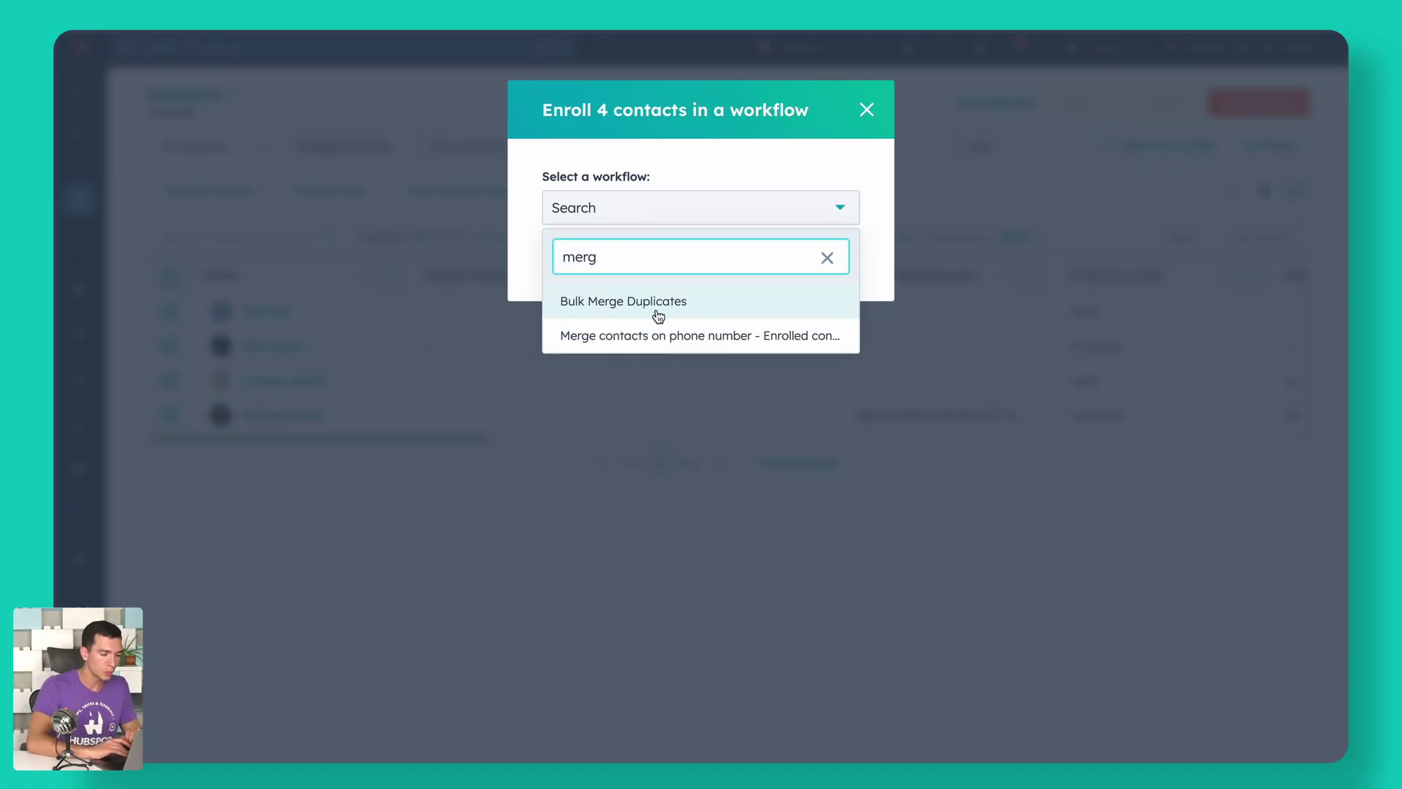
left_click(658, 310)
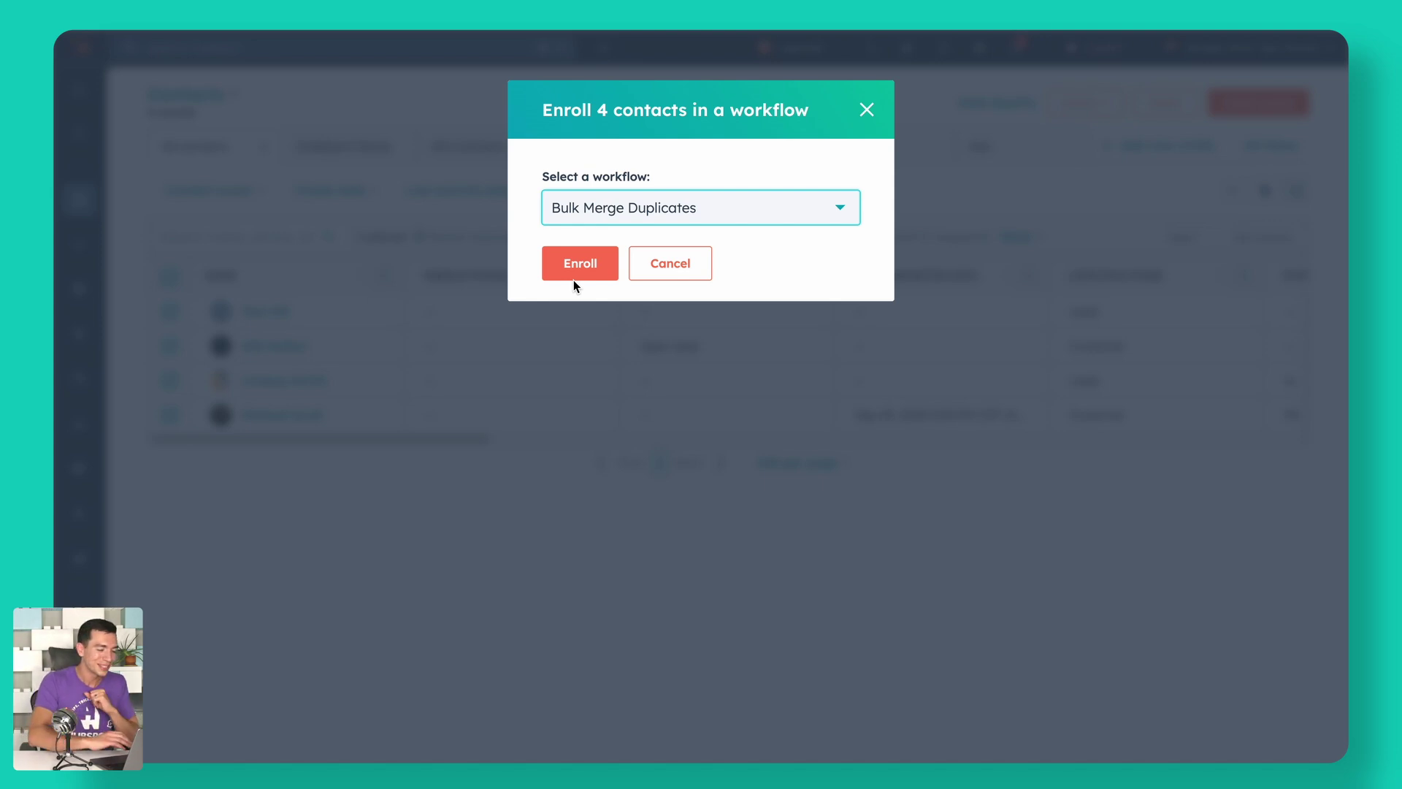
left_click(659, 264)
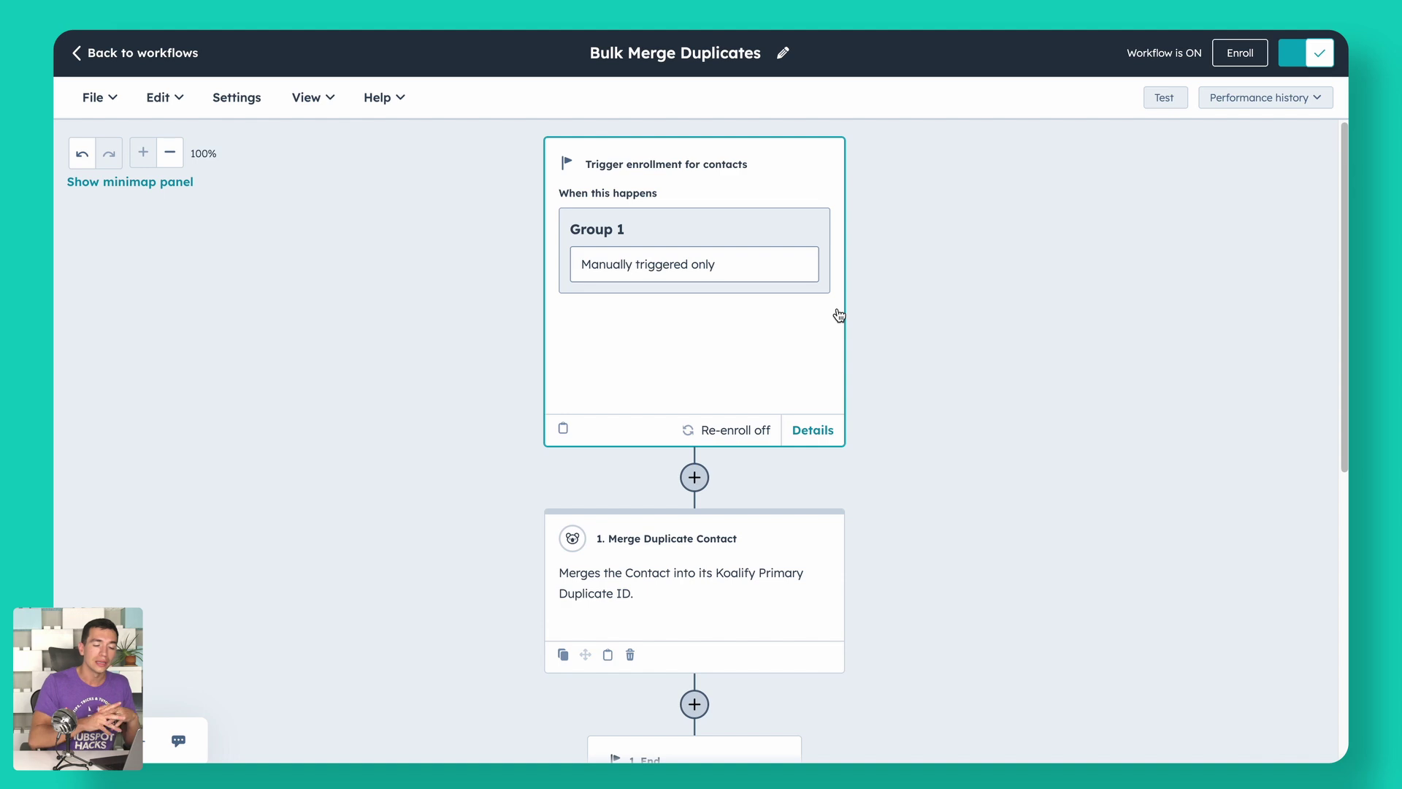
Add a filter-based enrollment trigger to the Bulk Merge Duplicates workflow requiring that Koalify is Primary Duplicate is equal to False.
left_click(695, 309)
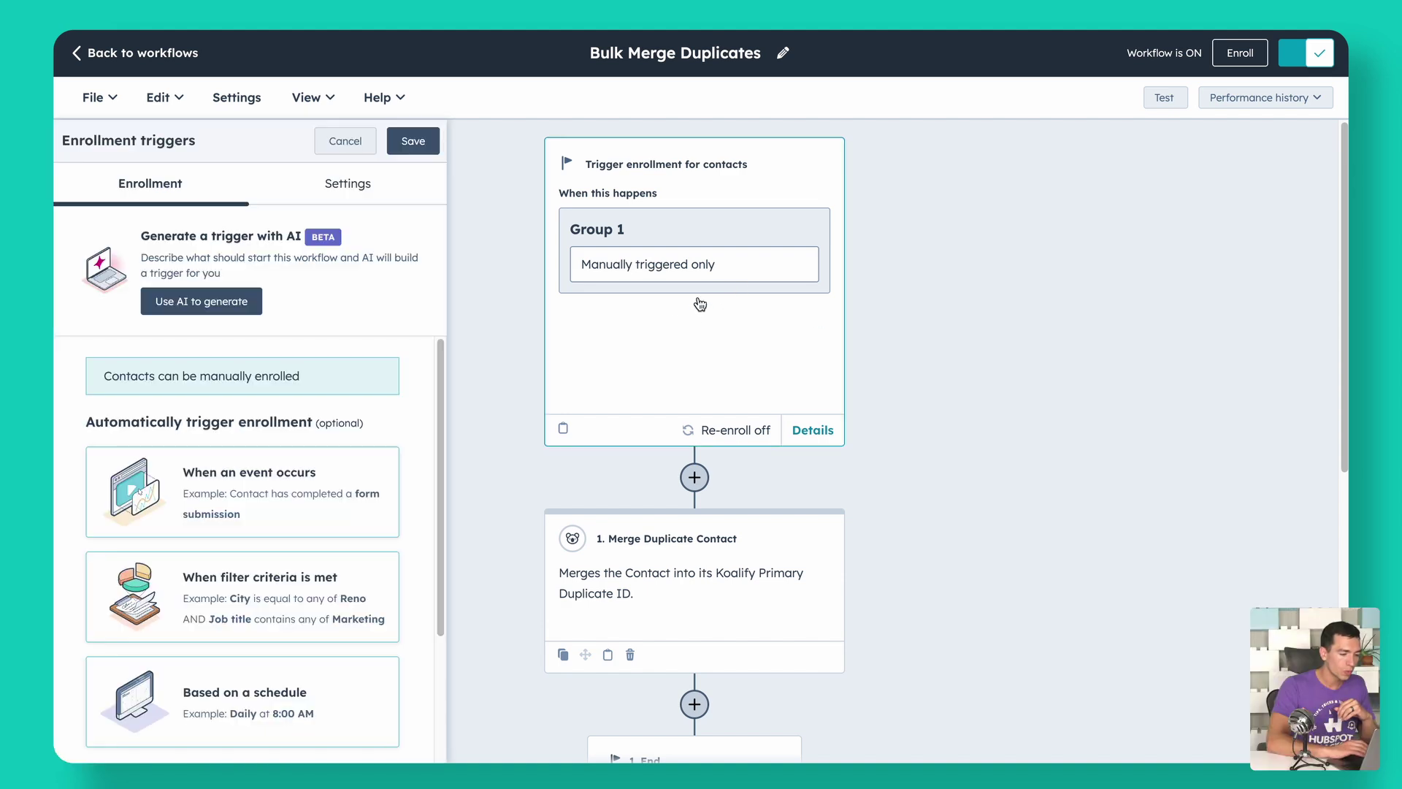
left_click(165, 596)
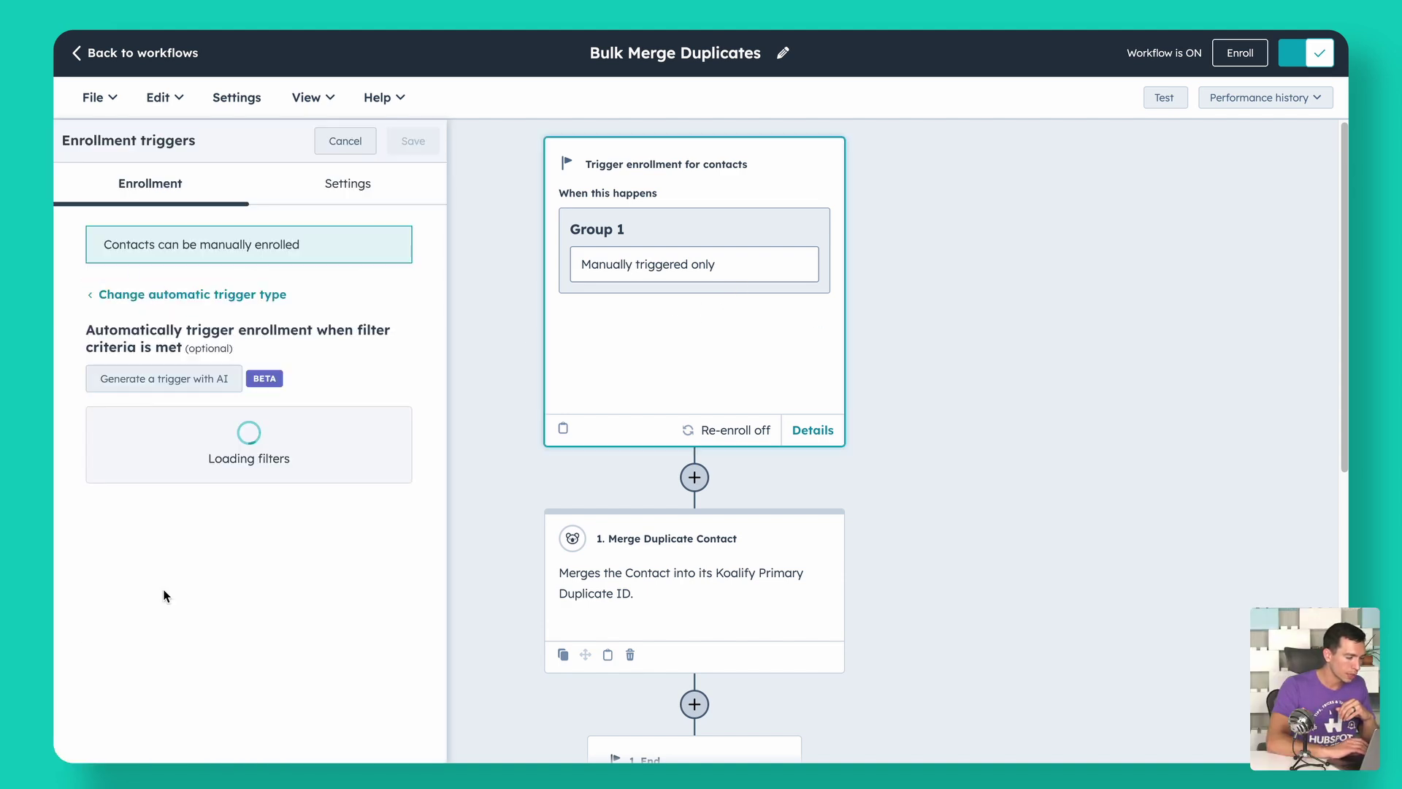
left_click(549, 342)
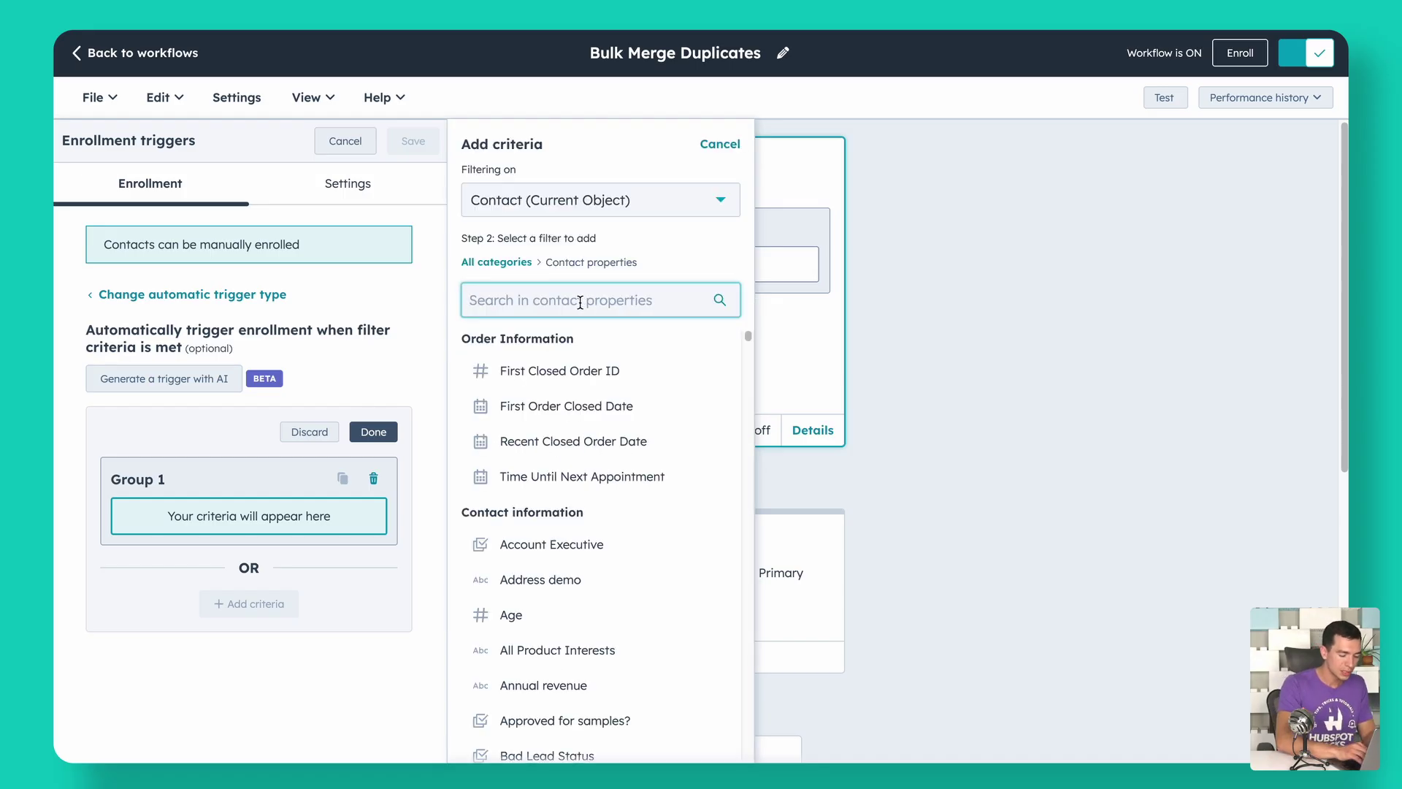
type("koalify")
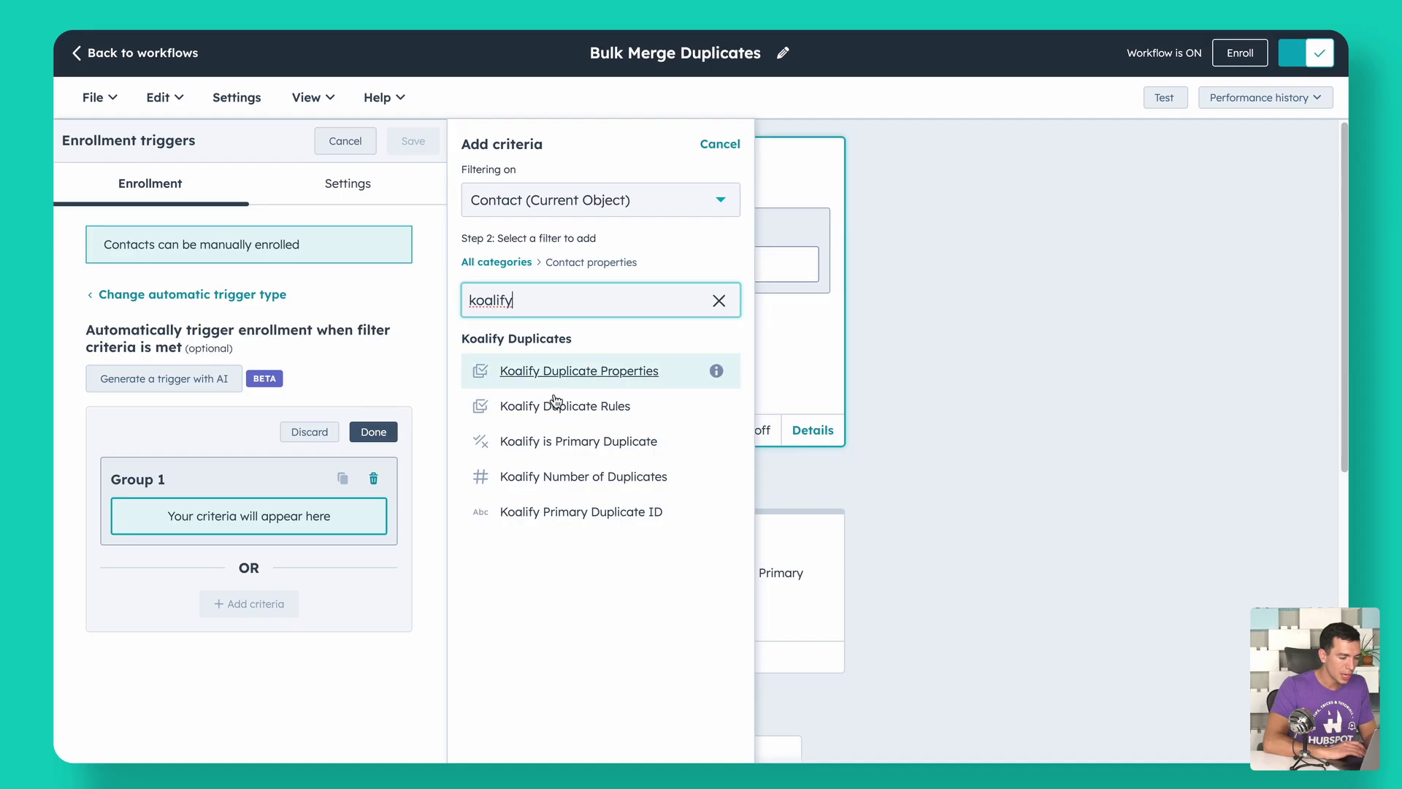
left_click(587, 442)
left_click(548, 267)
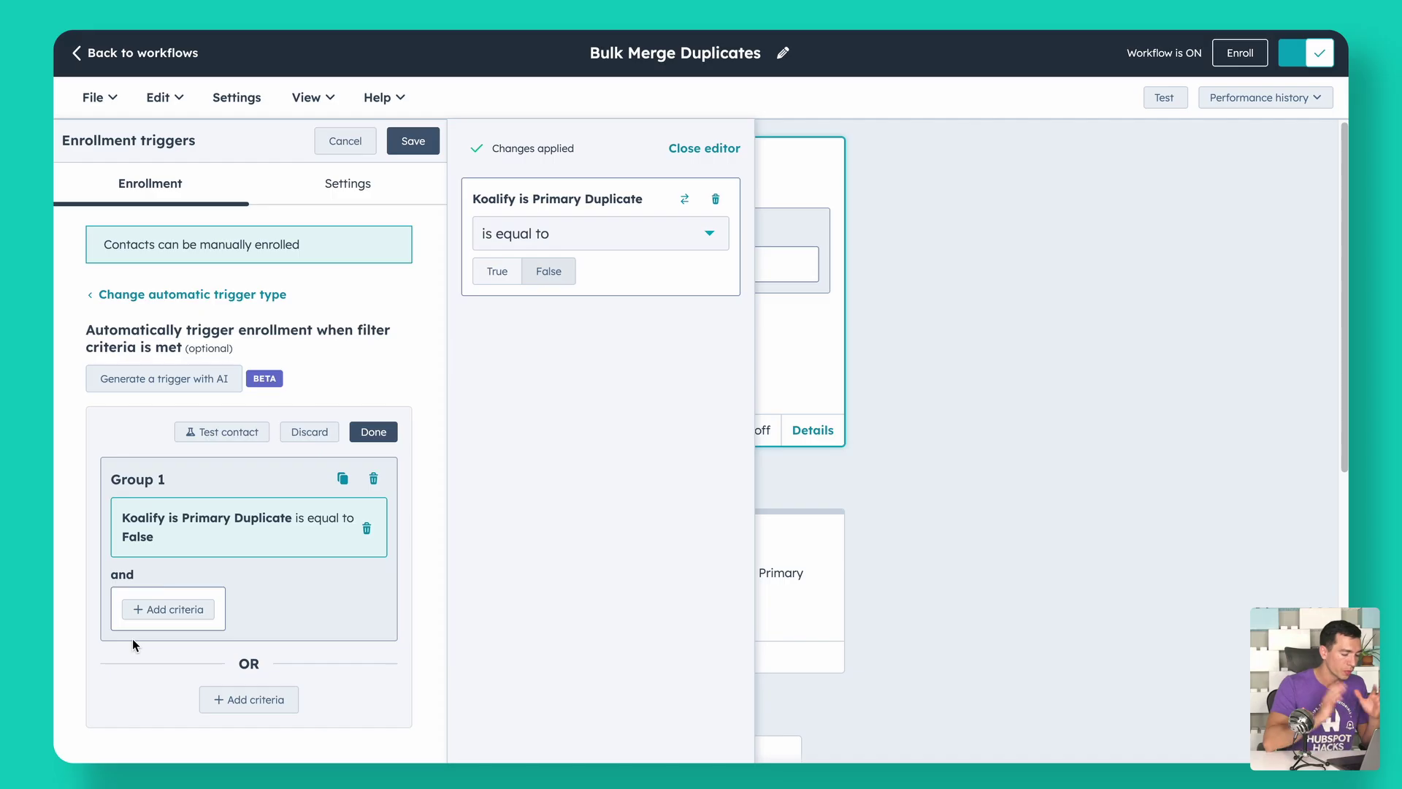
Add a second criterion to Group 1 requiring that Koalify Duplicate Rules is any of First and Last Name + Phone Number.
left_click(182, 611)
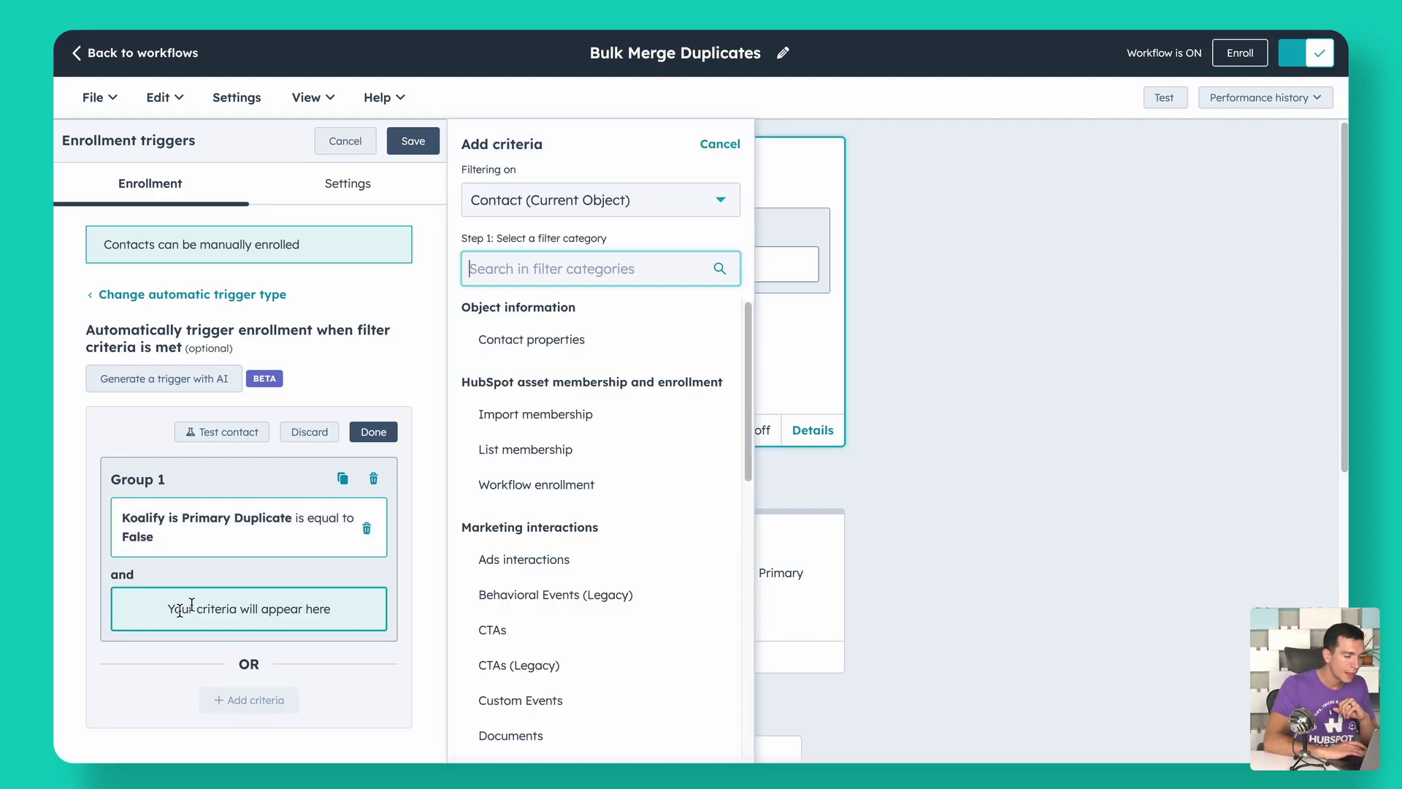
left_click(543, 340)
type("alify")
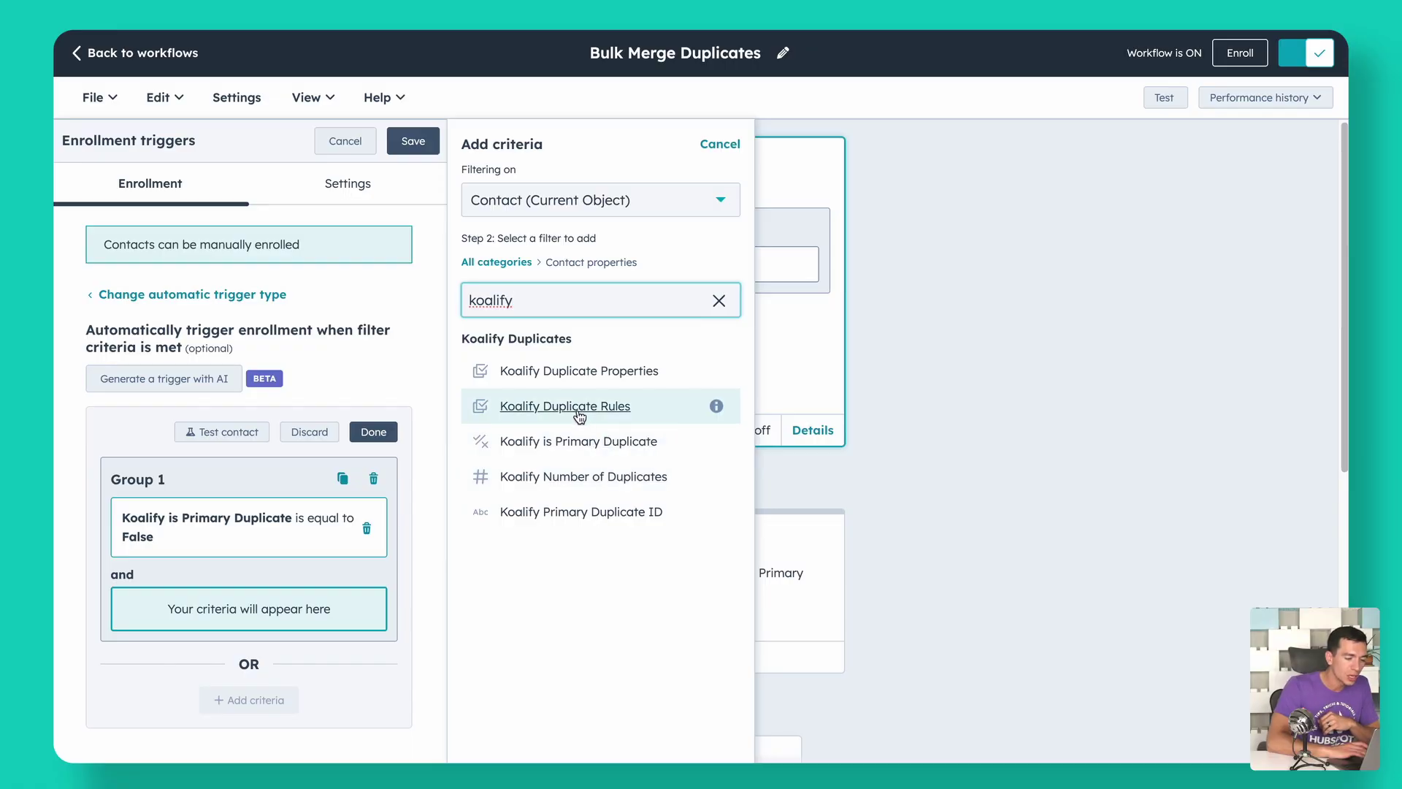
left_click(577, 408)
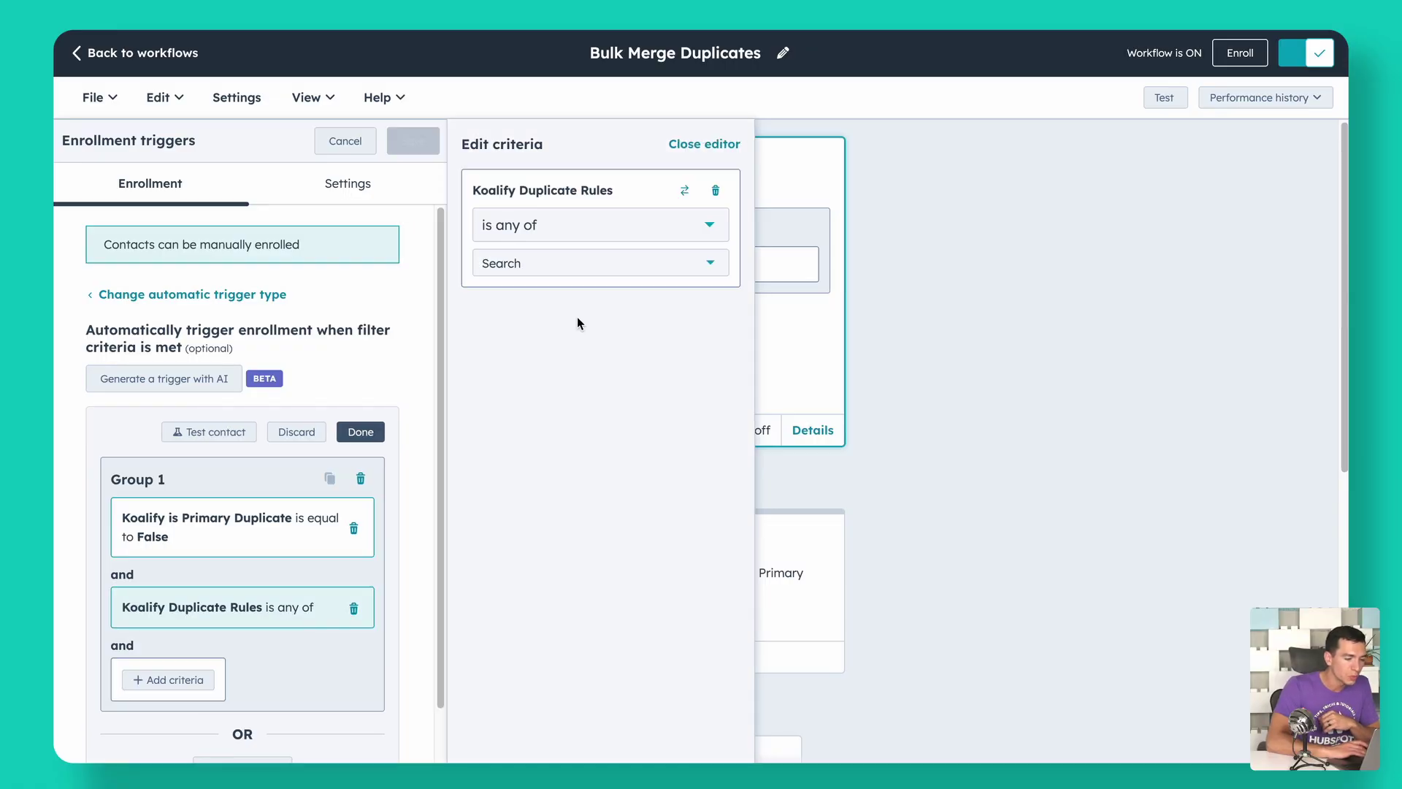
left_click(574, 268)
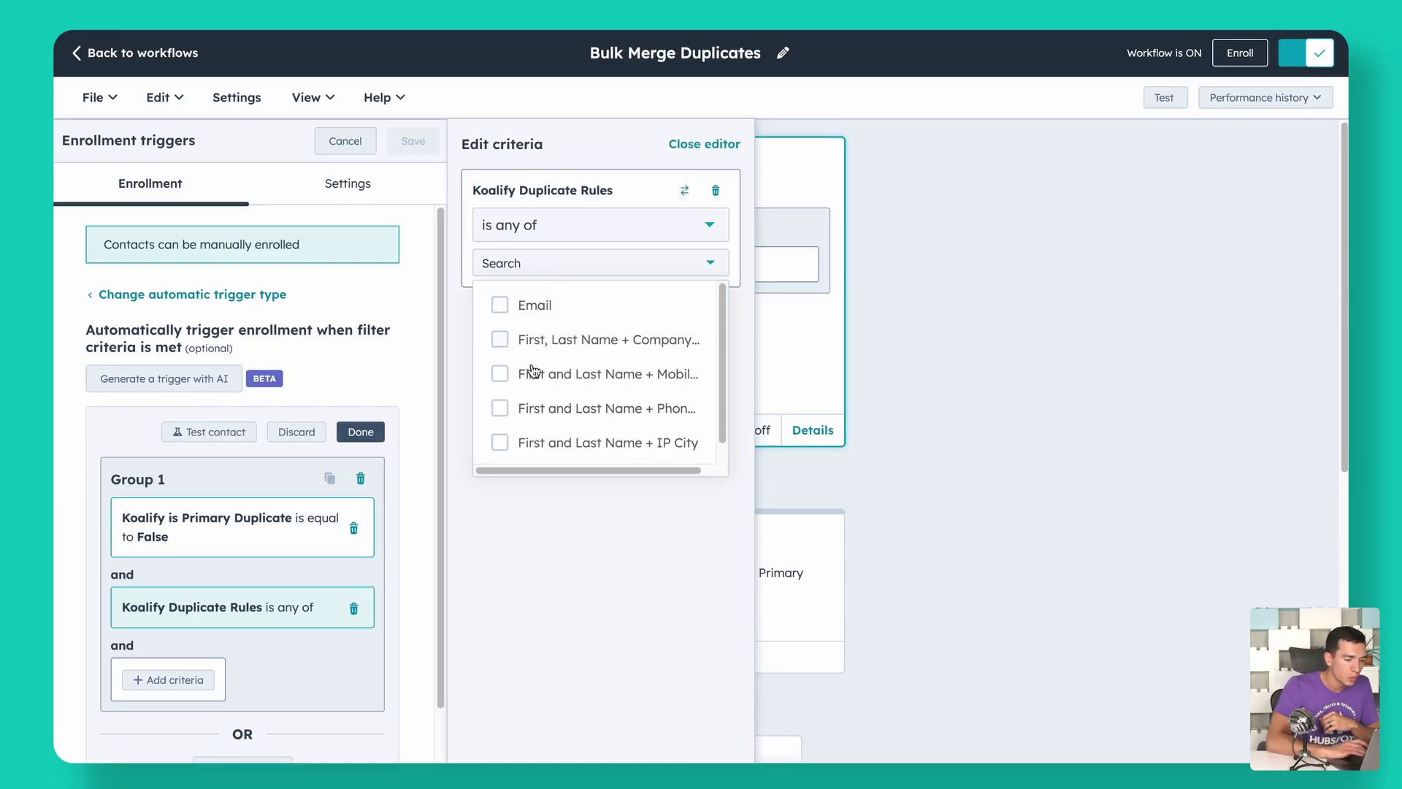
left_click(501, 409)
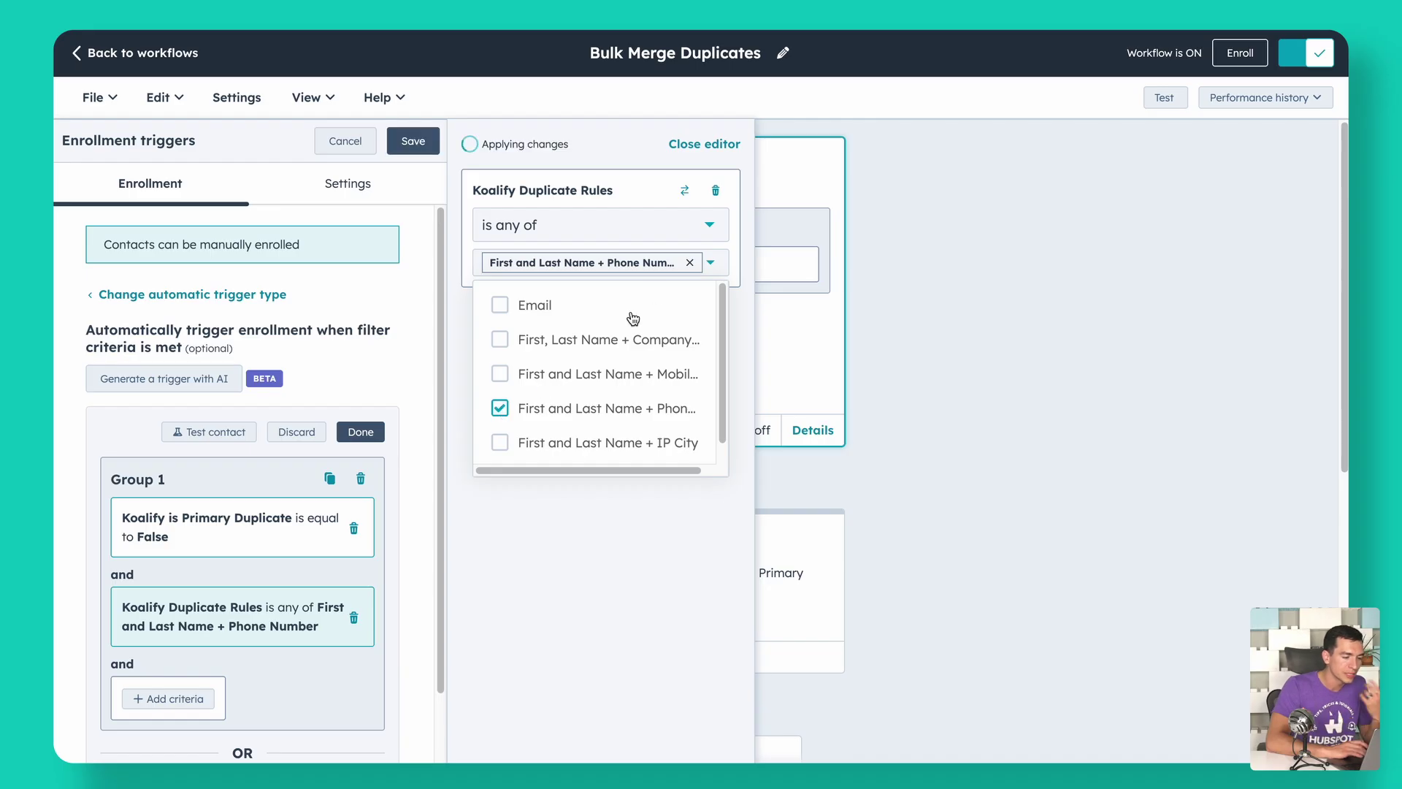
scroll(485, 438, "down", 1)
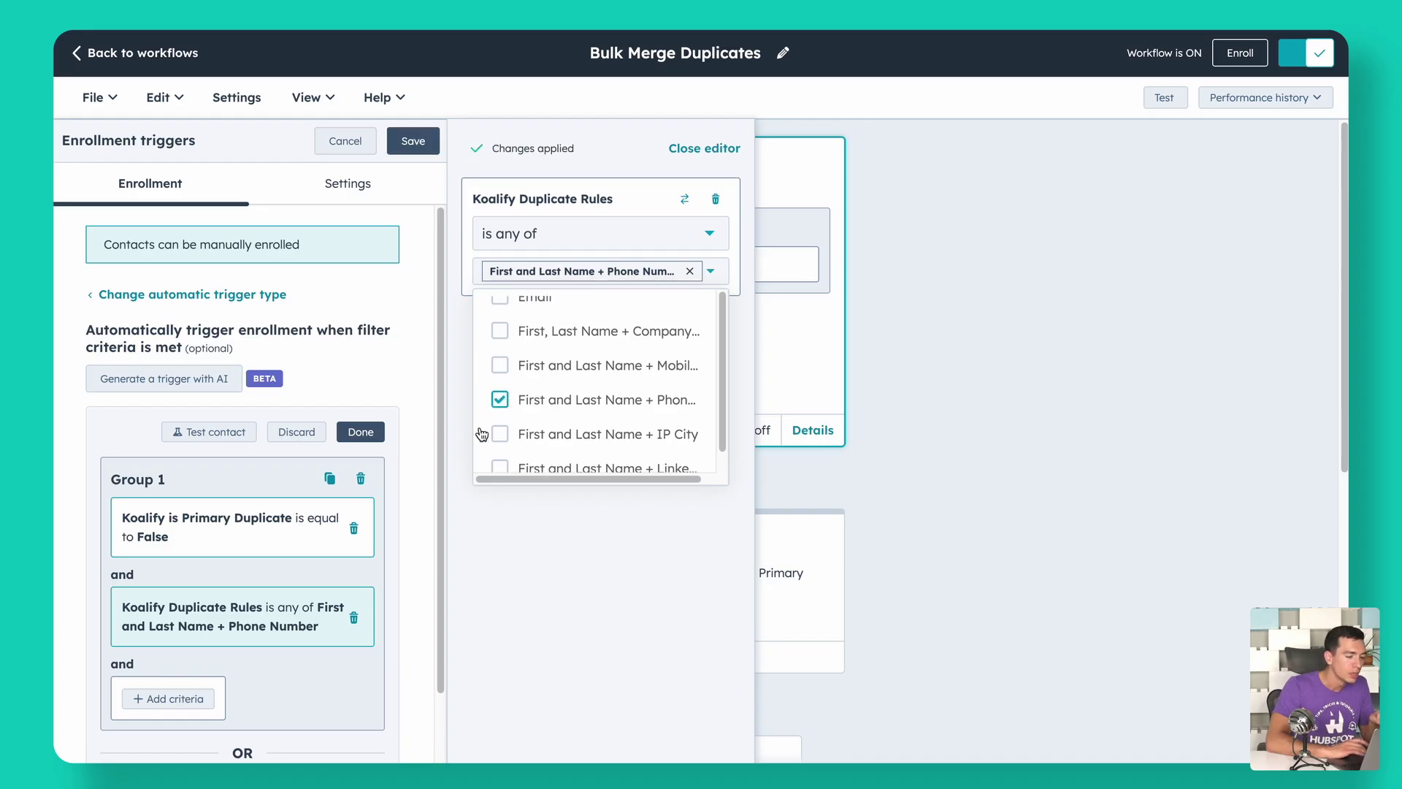
Save the enrollment trigger without enrolling existing contacts, and turn the workflow off.
left_click(414, 143)
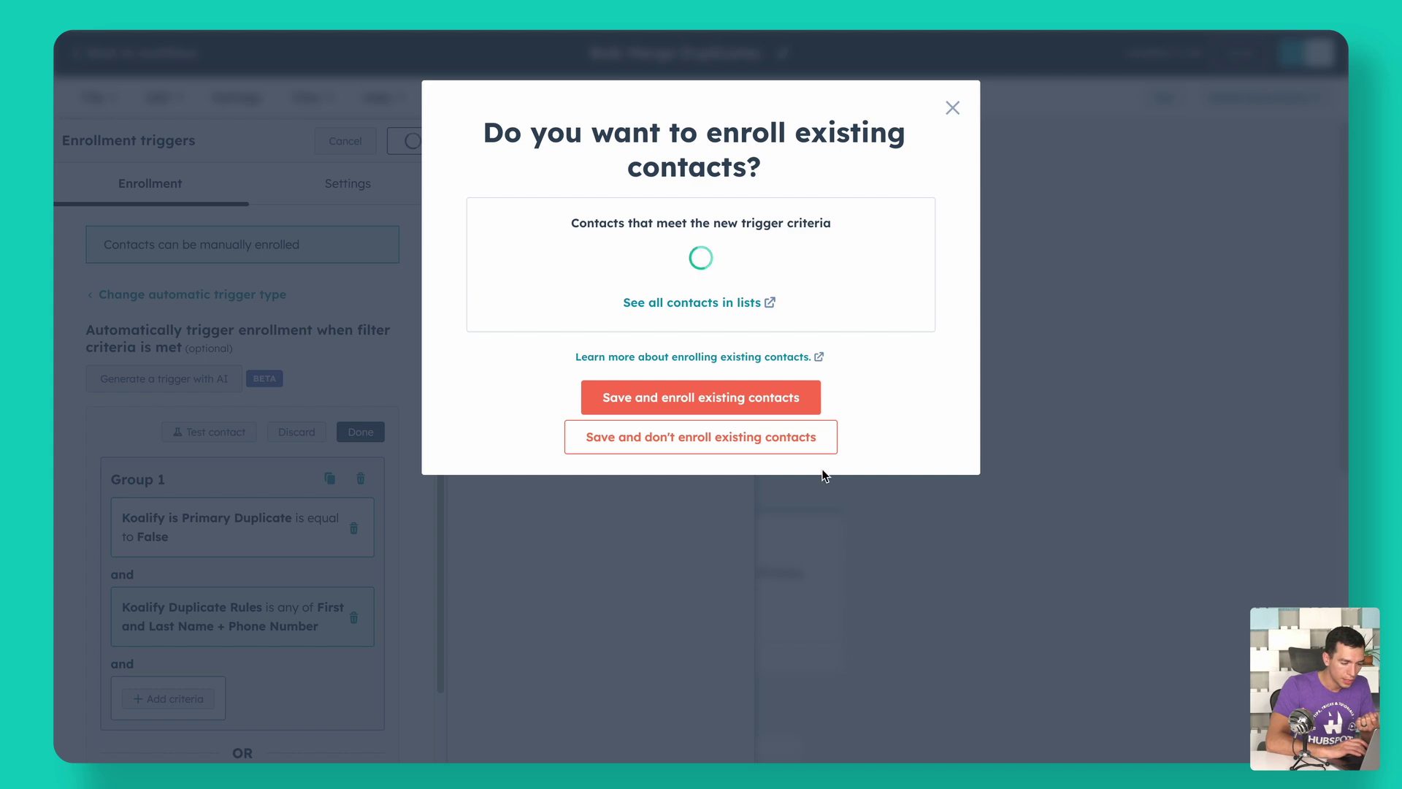
left_click(728, 447)
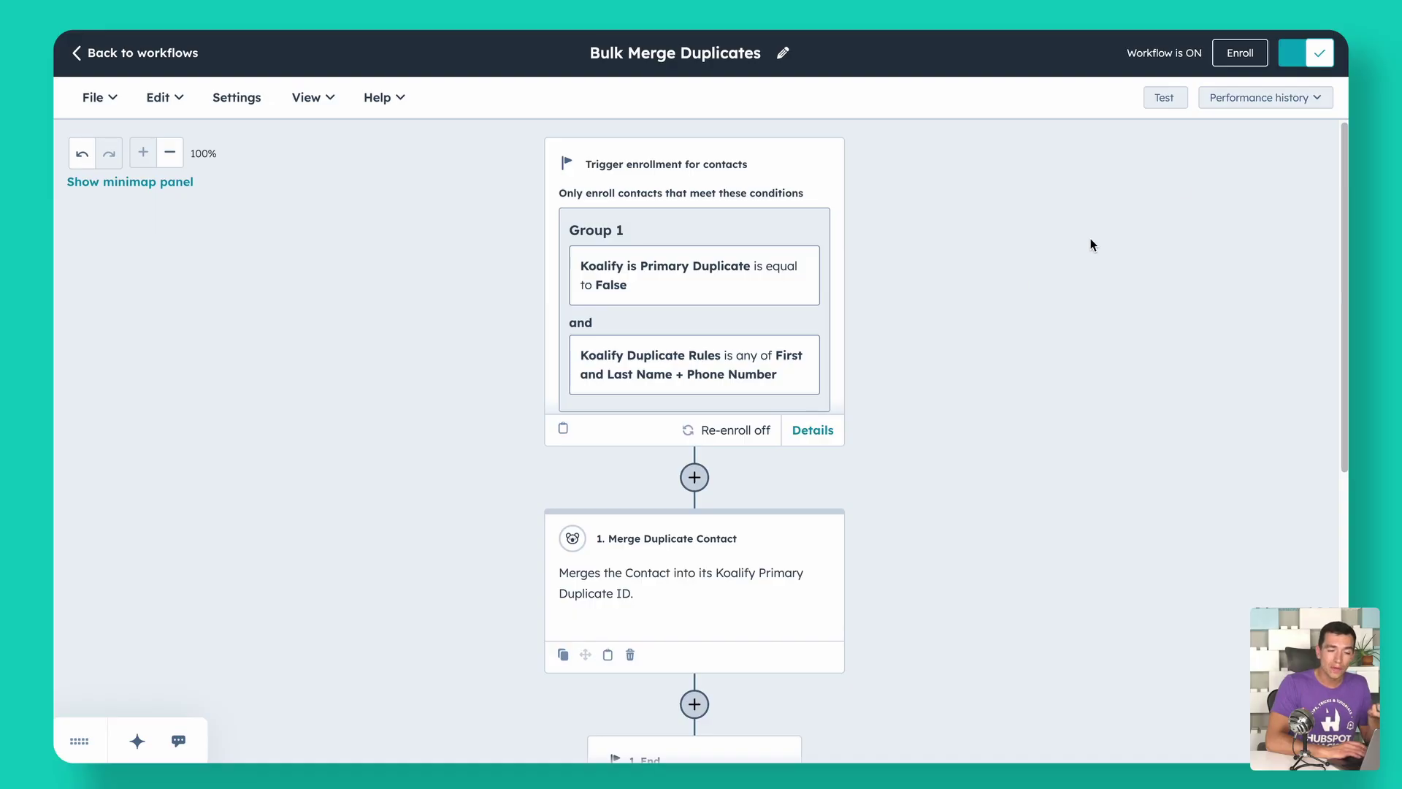
left_click(1307, 55)
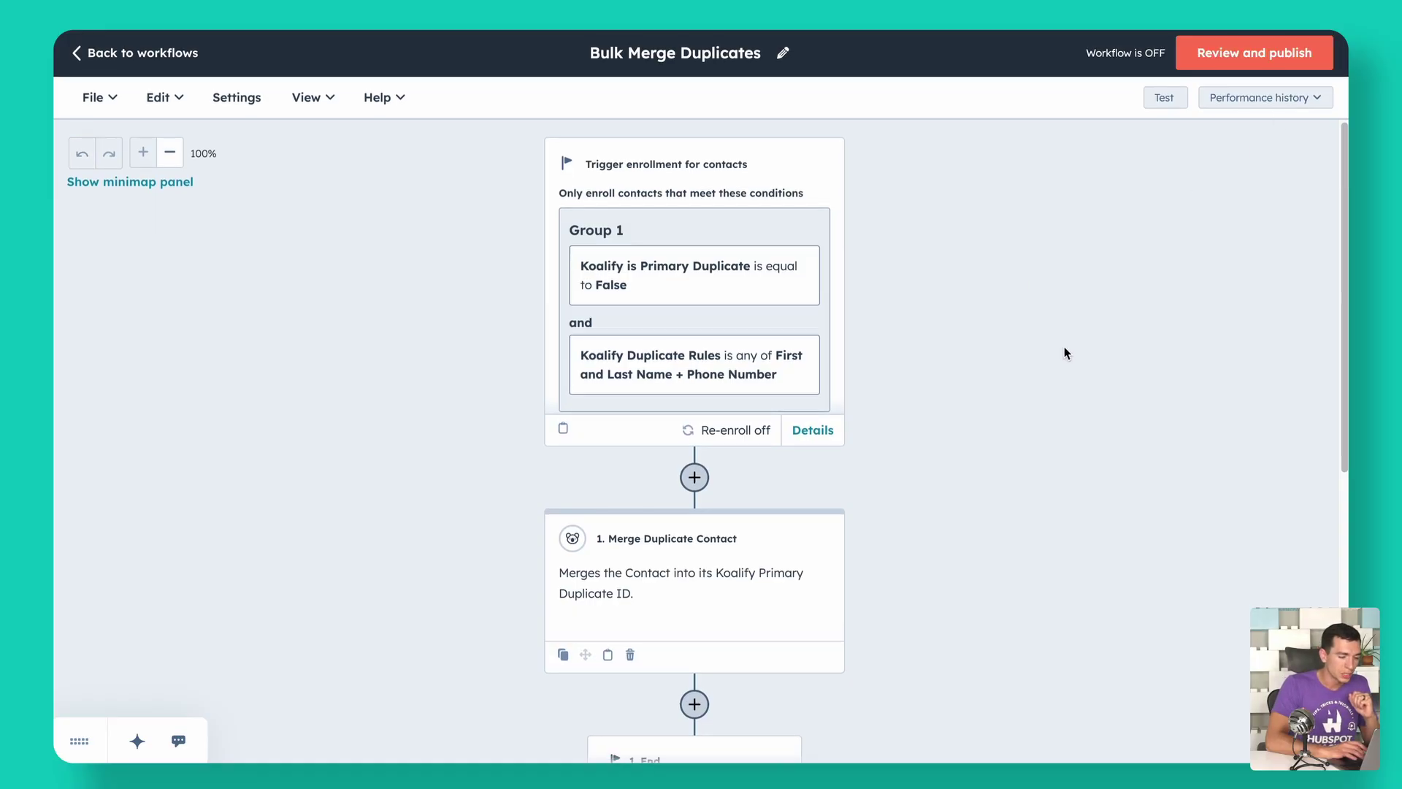
Change the trigger's Koalify Duplicate Rules criterion to First and Last Name + IP City, and save the trigger.
left_click(719, 389)
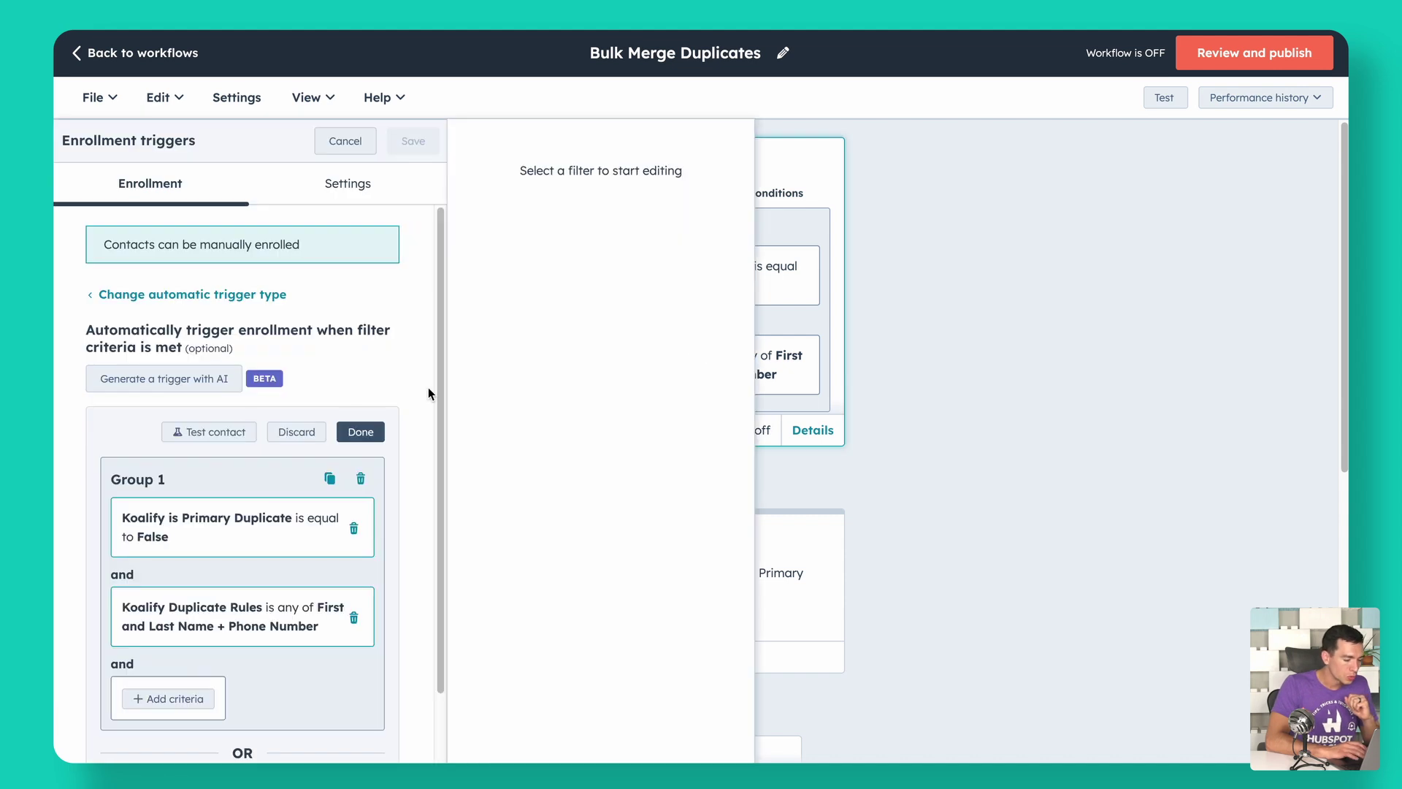
left_click(263, 621)
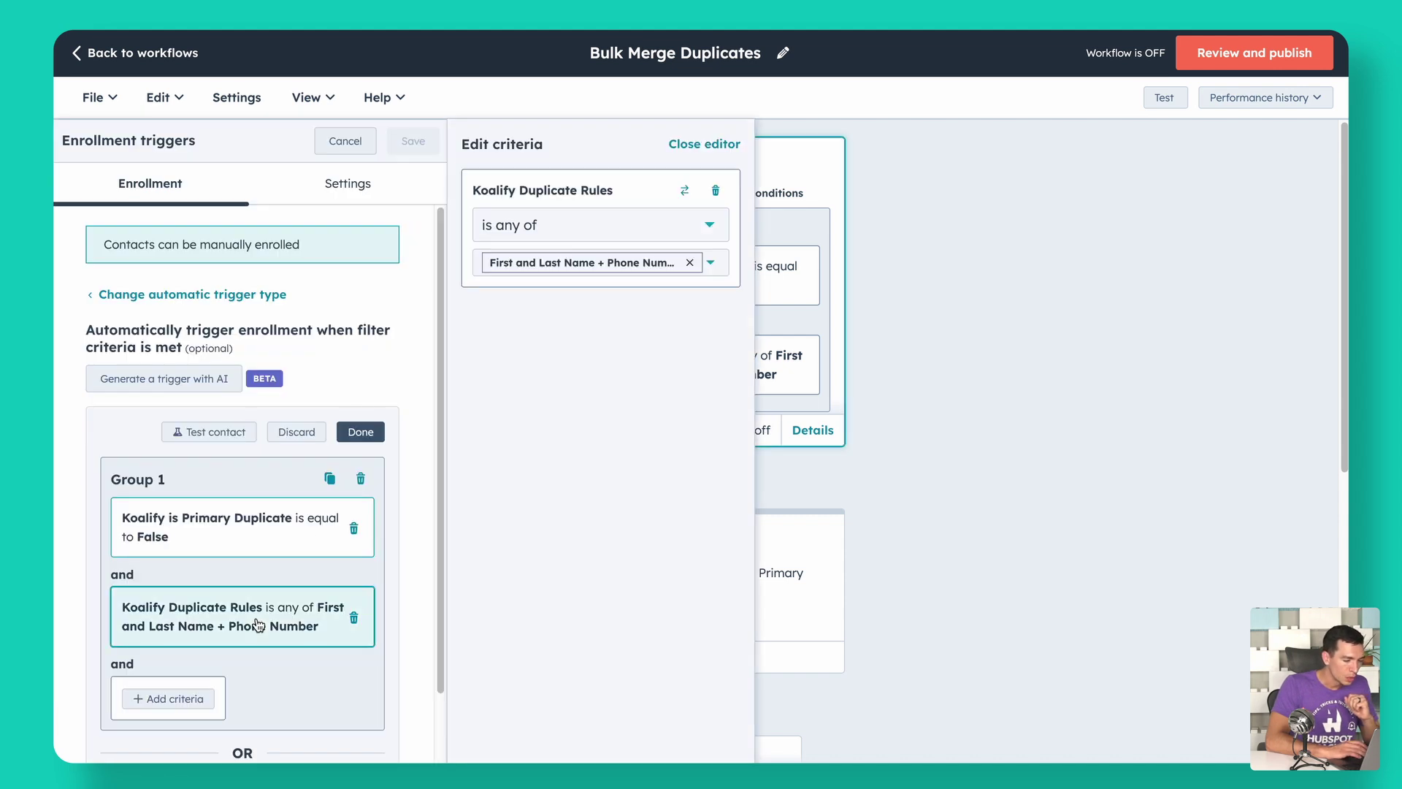
left_click(688, 265)
left_click(706, 266)
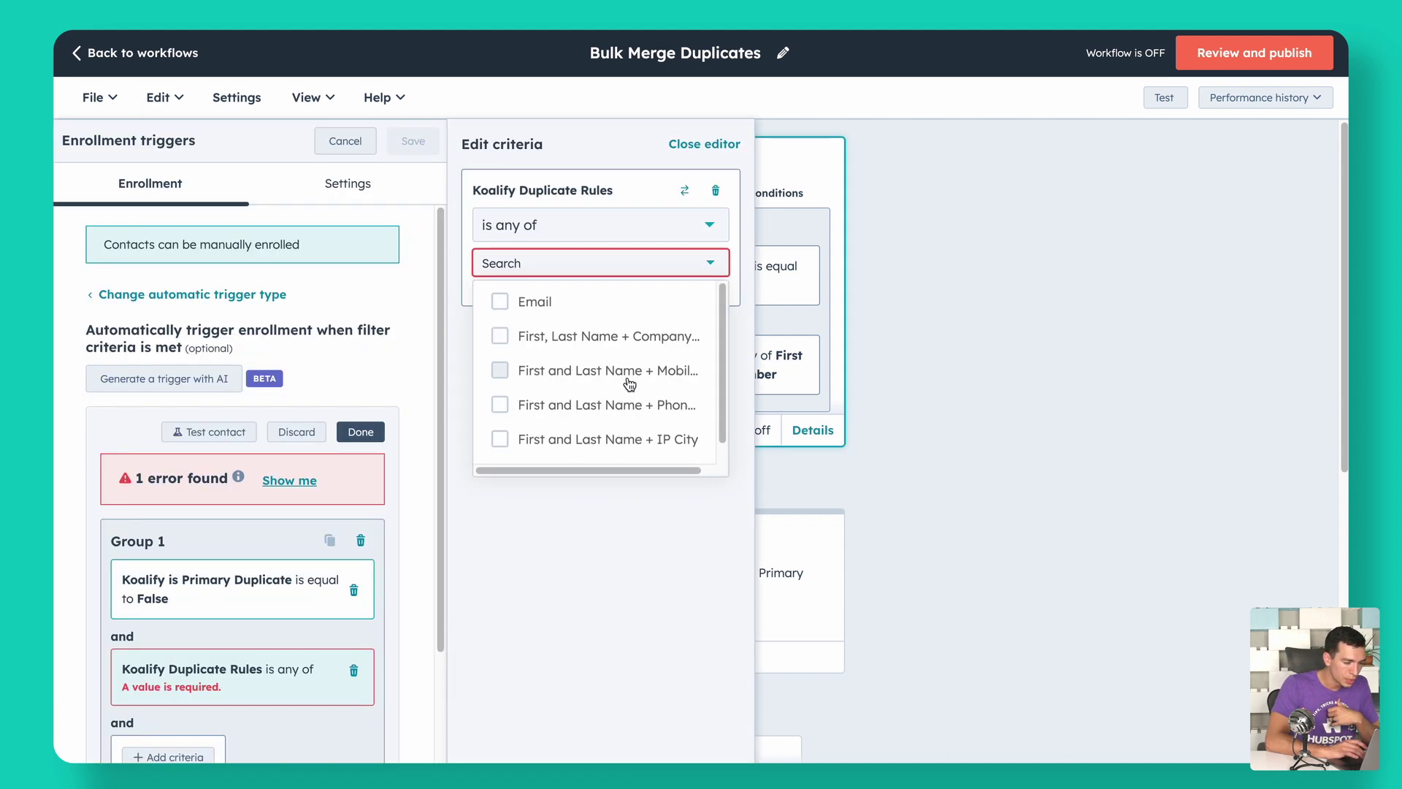
scroll(630, 380, "down", 1)
scroll(629, 383, "up", 1)
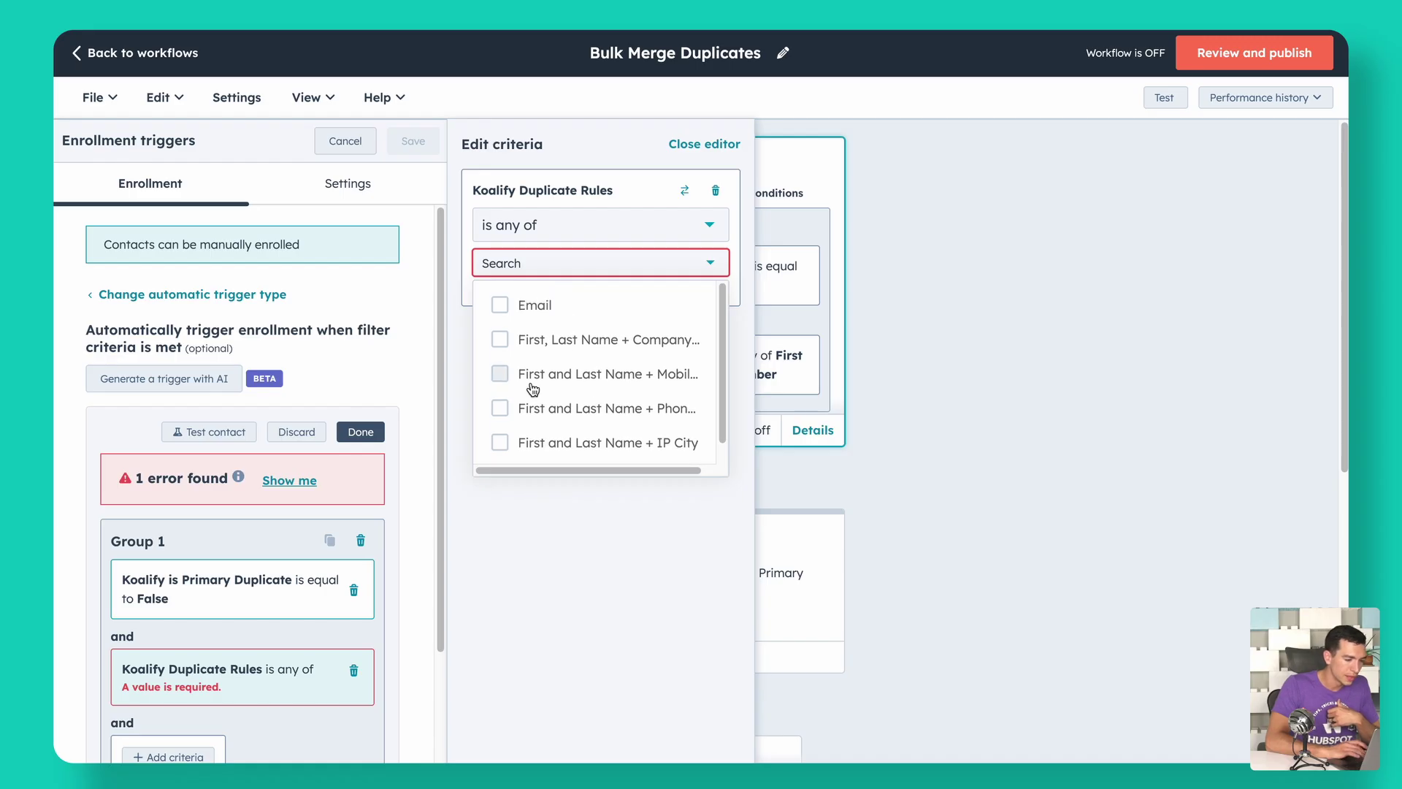
scroll(540, 398, "down", 1)
left_click(500, 425)
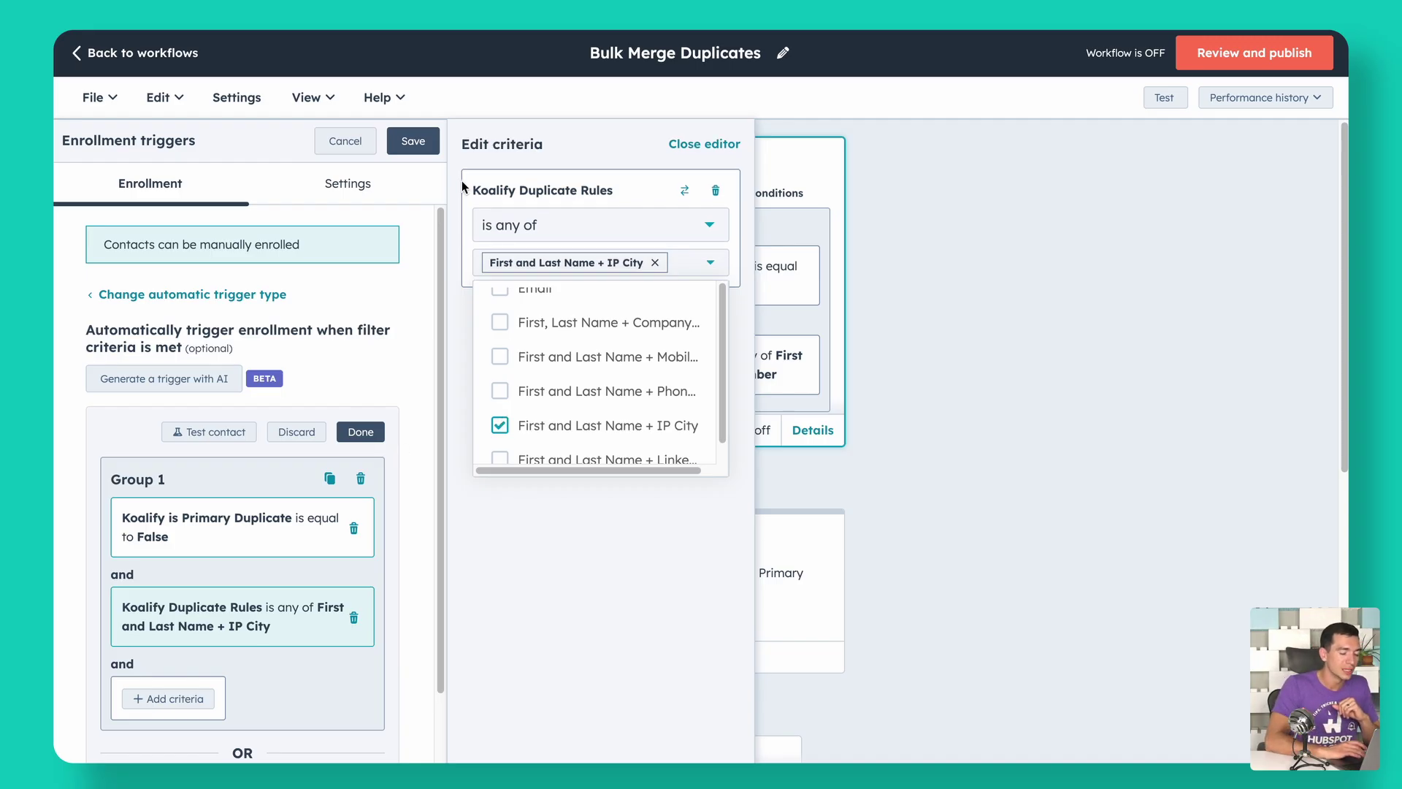
left_click(417, 146)
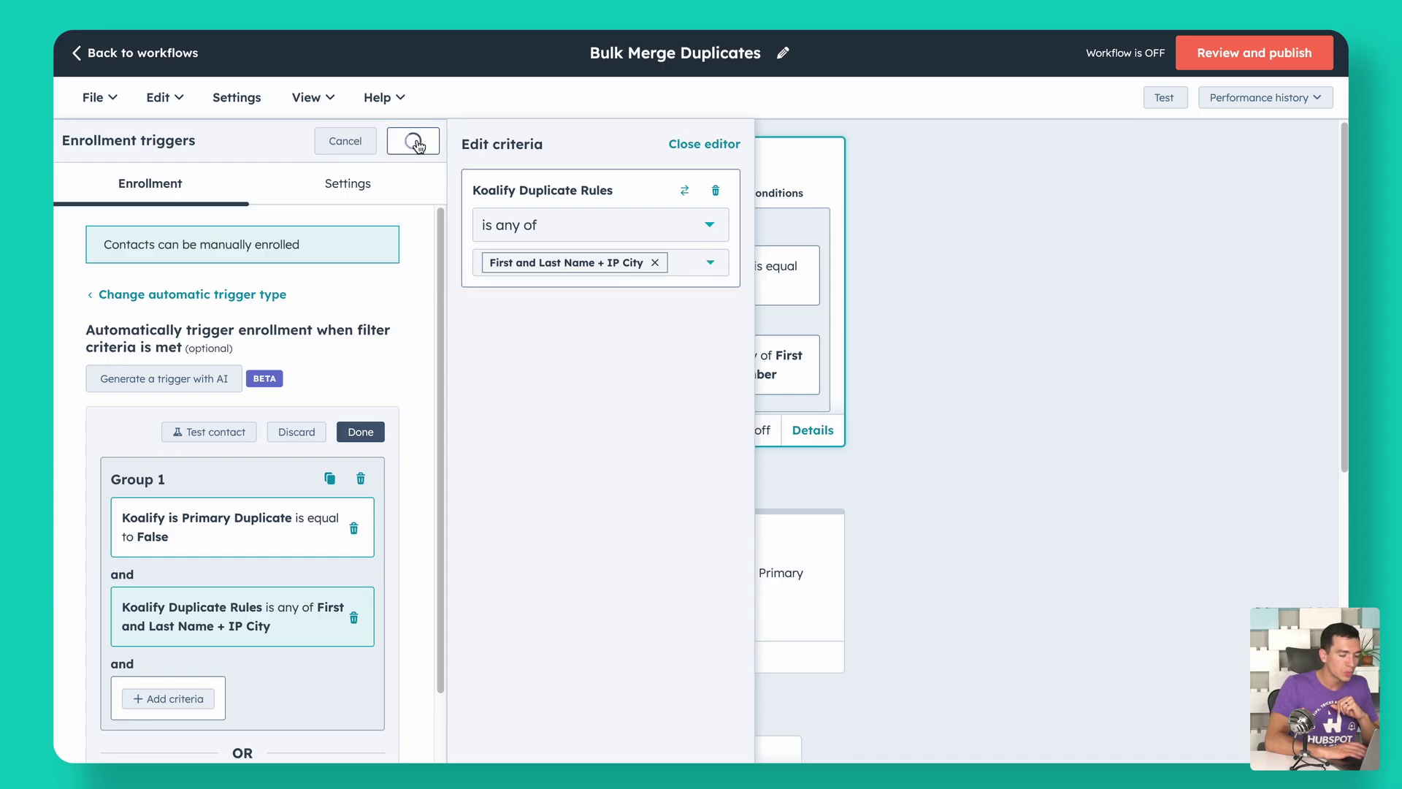
Delete only the Merge Duplicate Contact action, and start a replacement action by searching the available actions for "task".
left_click(630, 655)
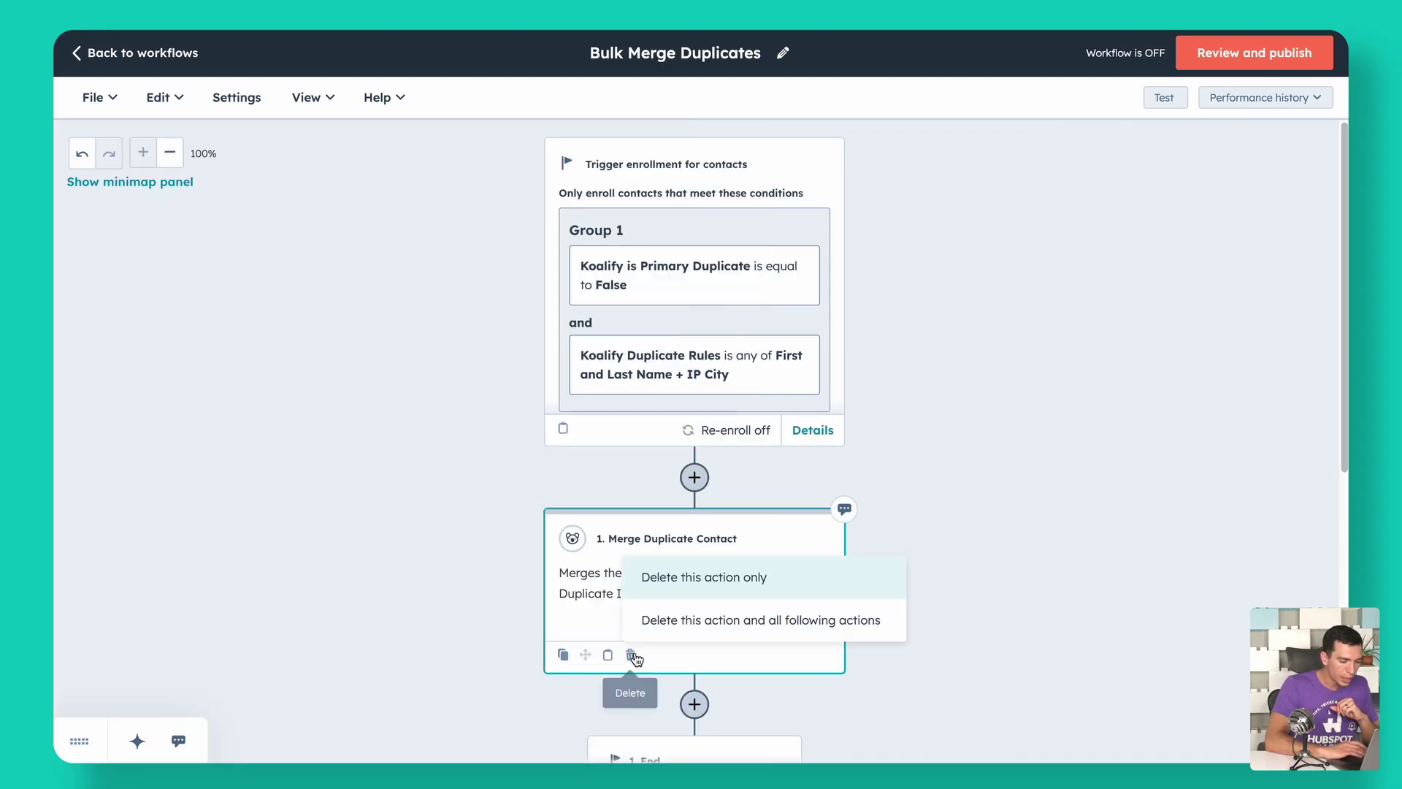
left_click(699, 582)
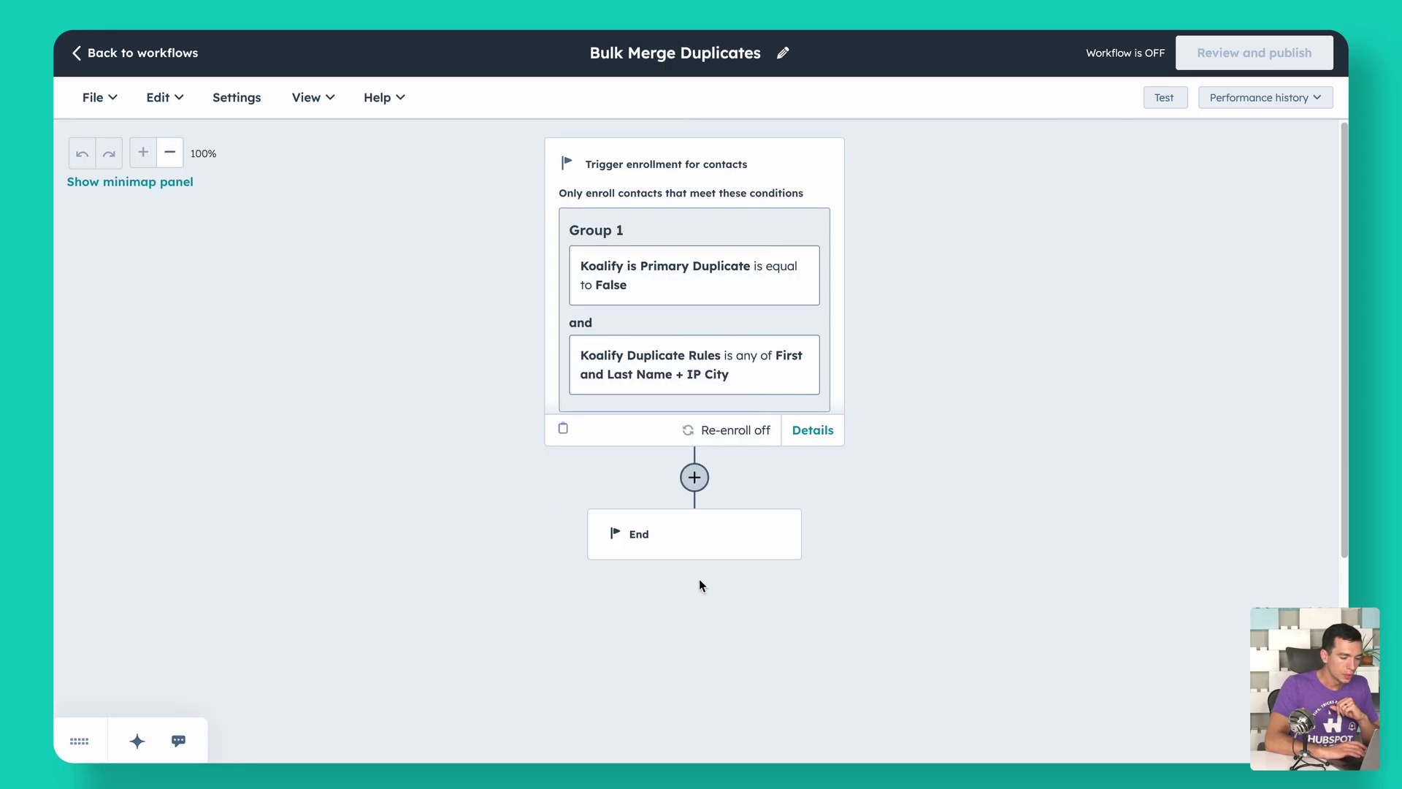
left_click(694, 477)
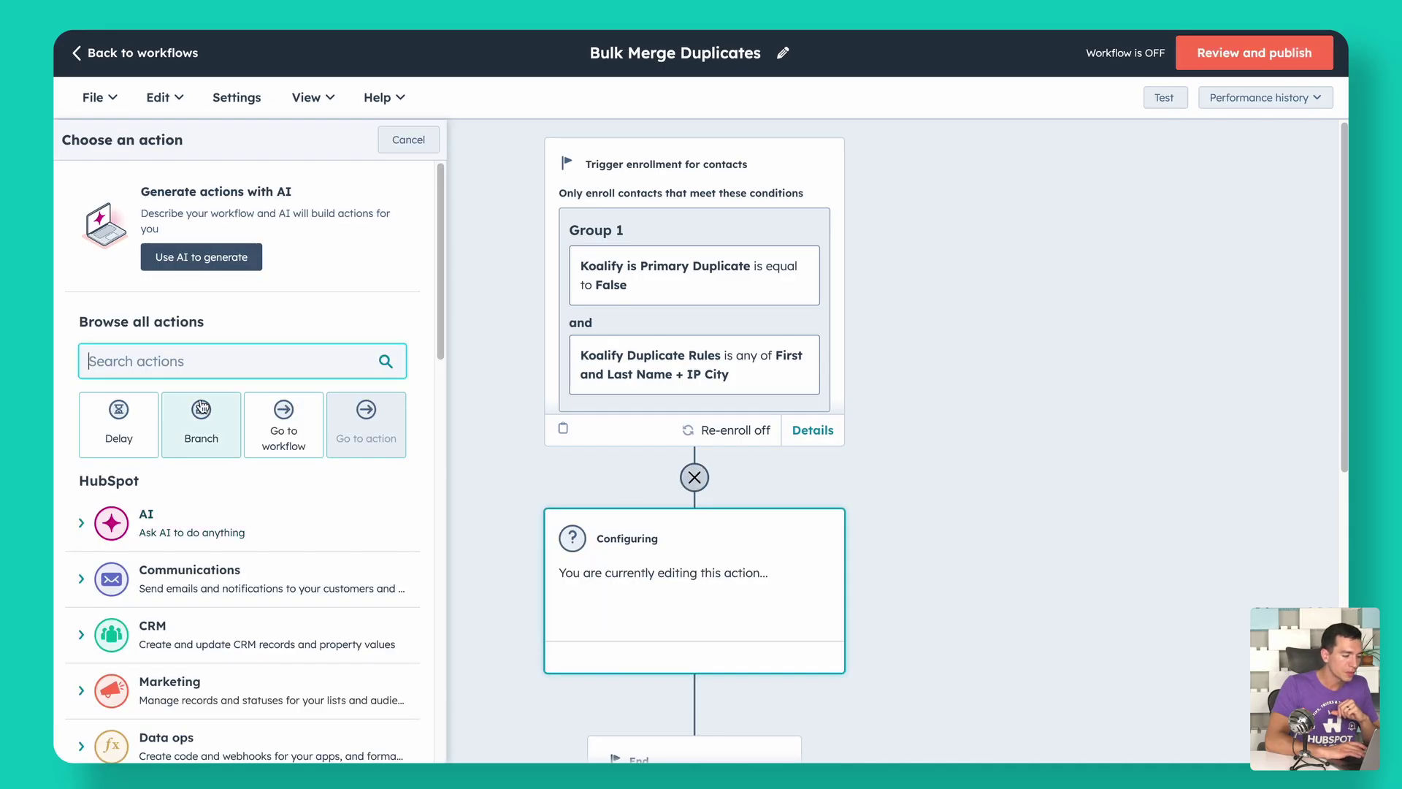
left_click(108, 361)
type("intenr")
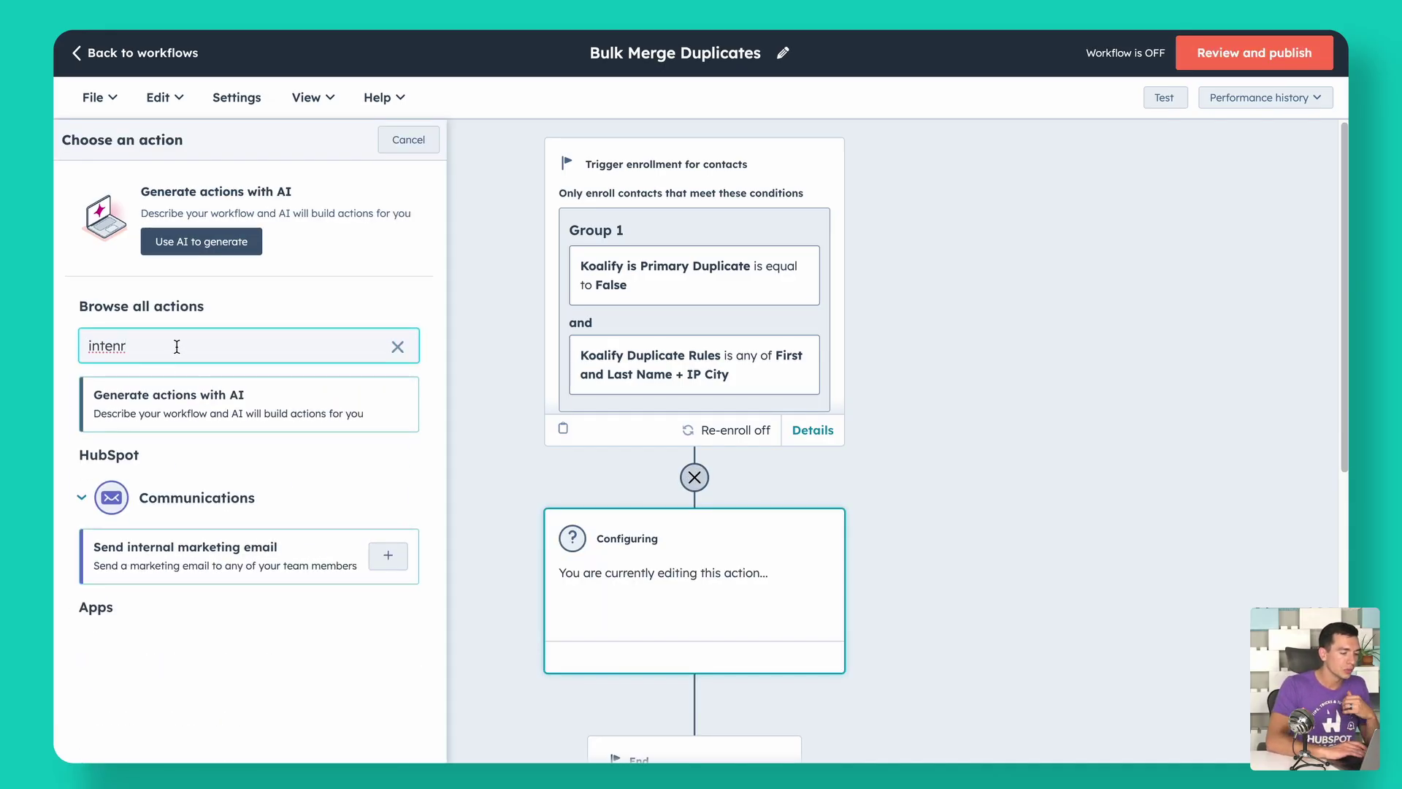
left_click_drag(177, 346, 55, 349)
type("ta")
key("BackSpace")
key("BackSpace")
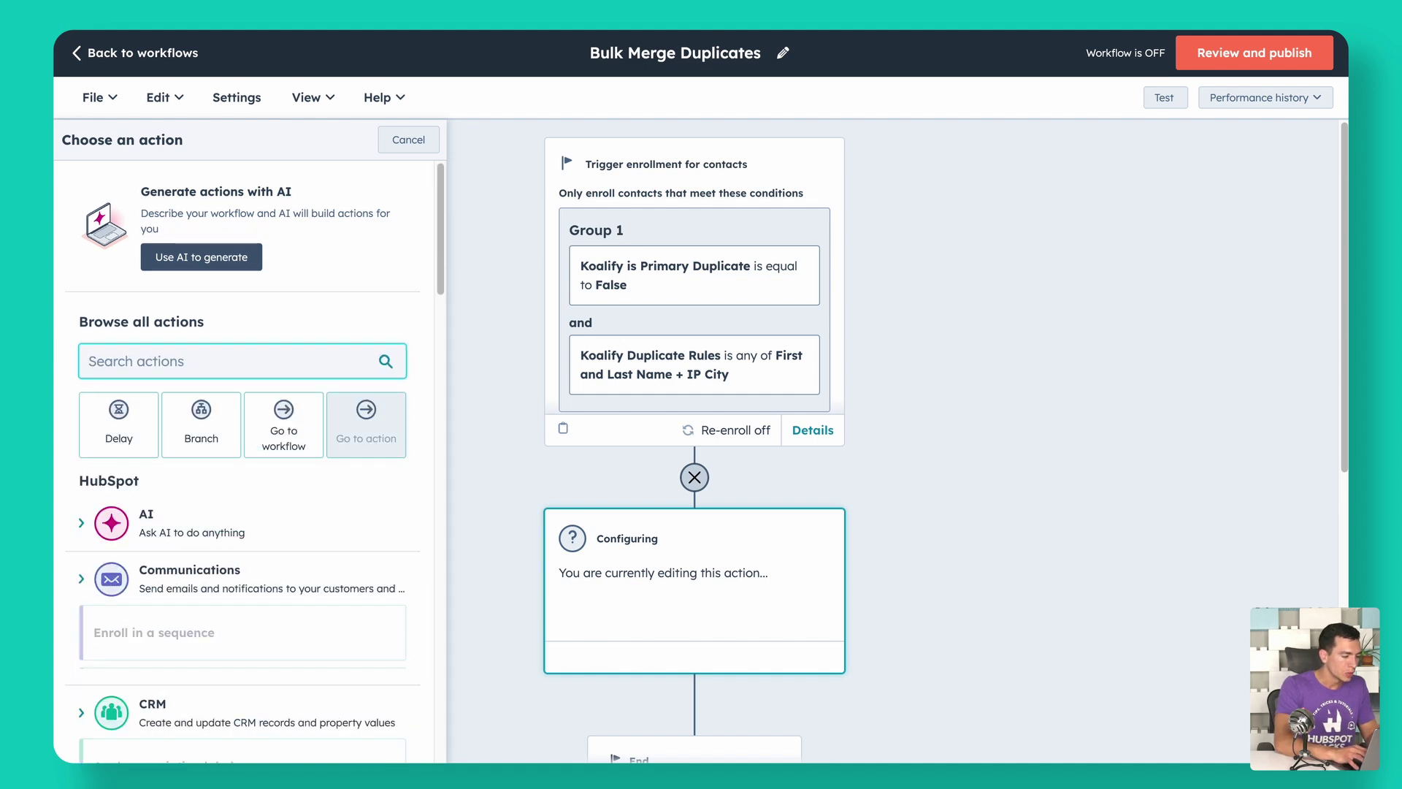
type("task")
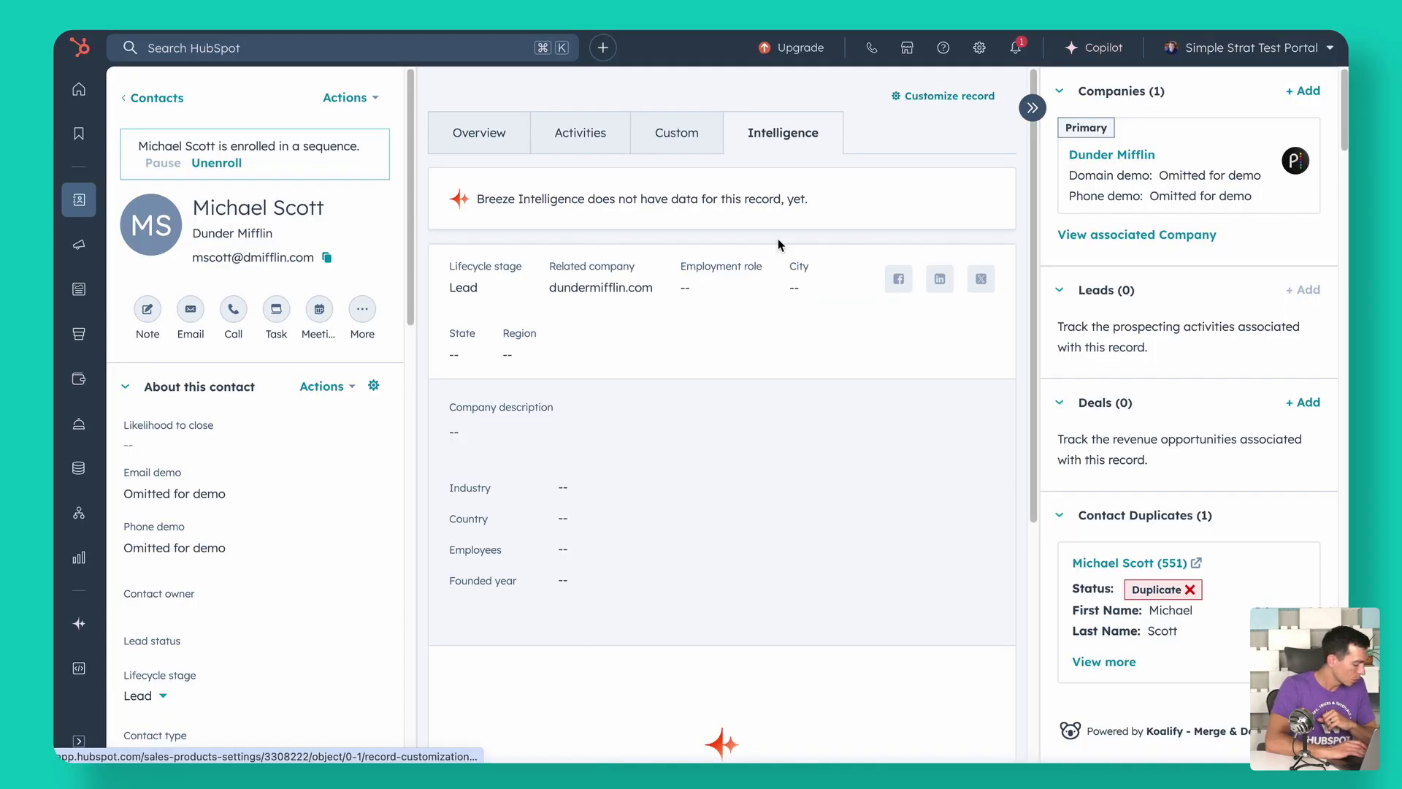
Examine the Koalify Contact Duplicates card on the contact's record.
scroll(788, 473, "down", 1)
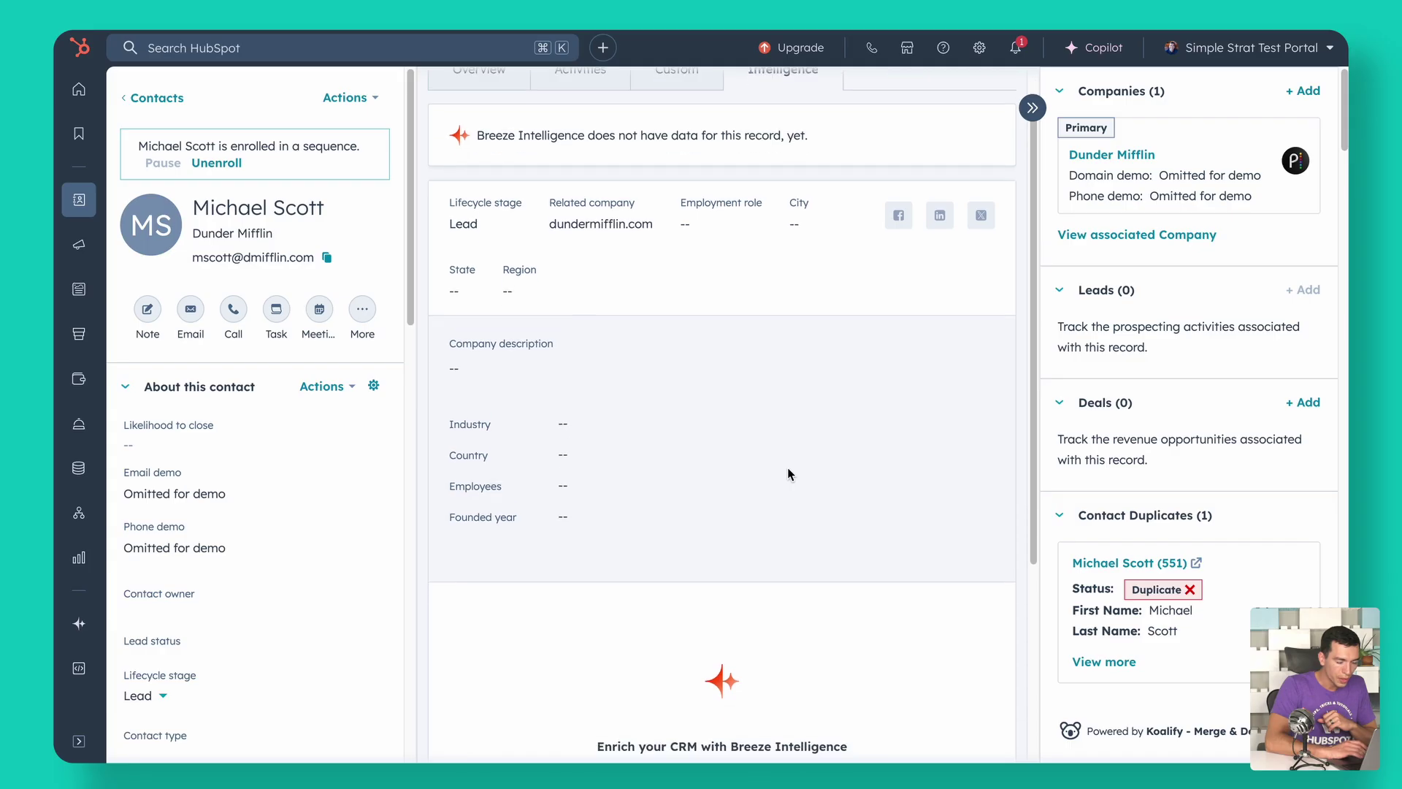
scroll(788, 473, "up", 1)
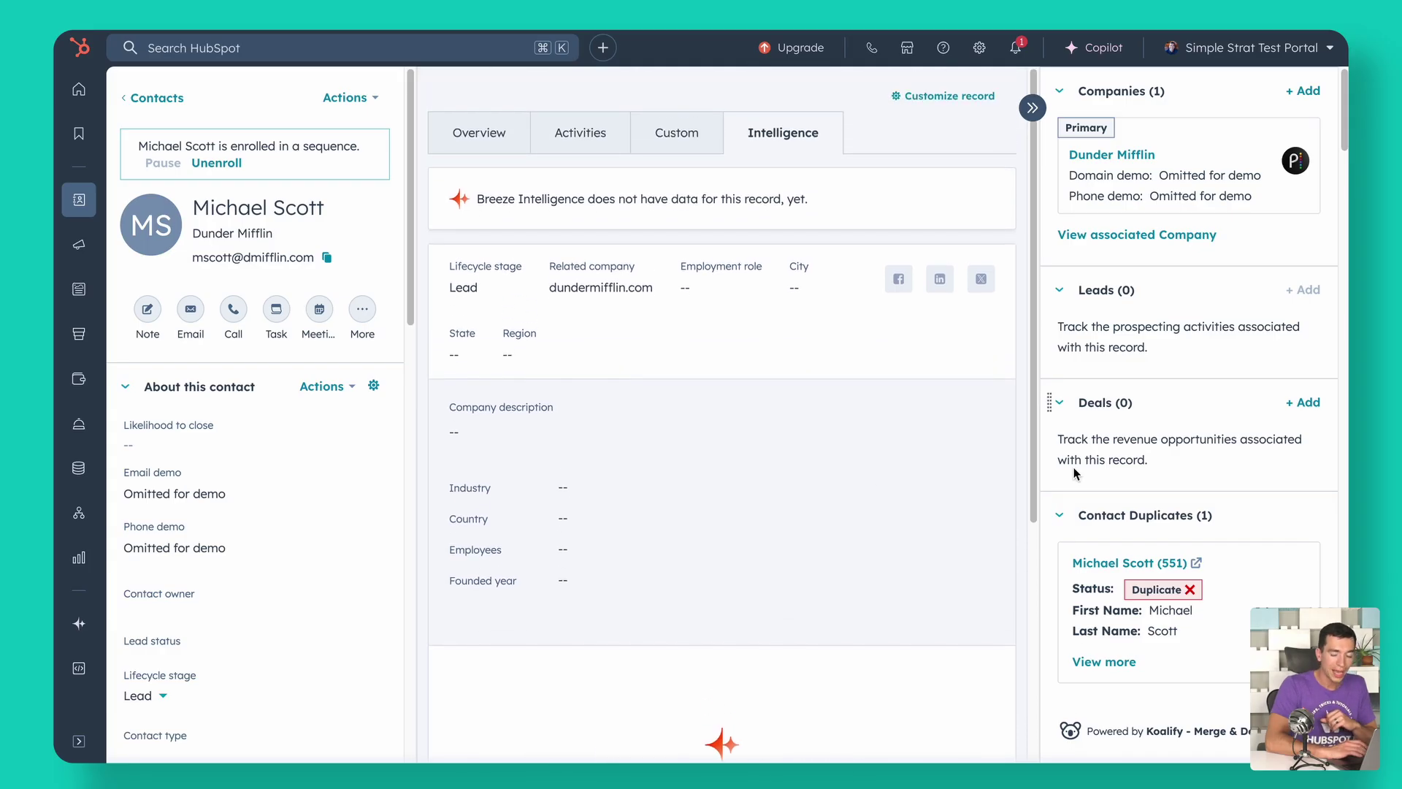
scroll(1073, 473, "down", 1)
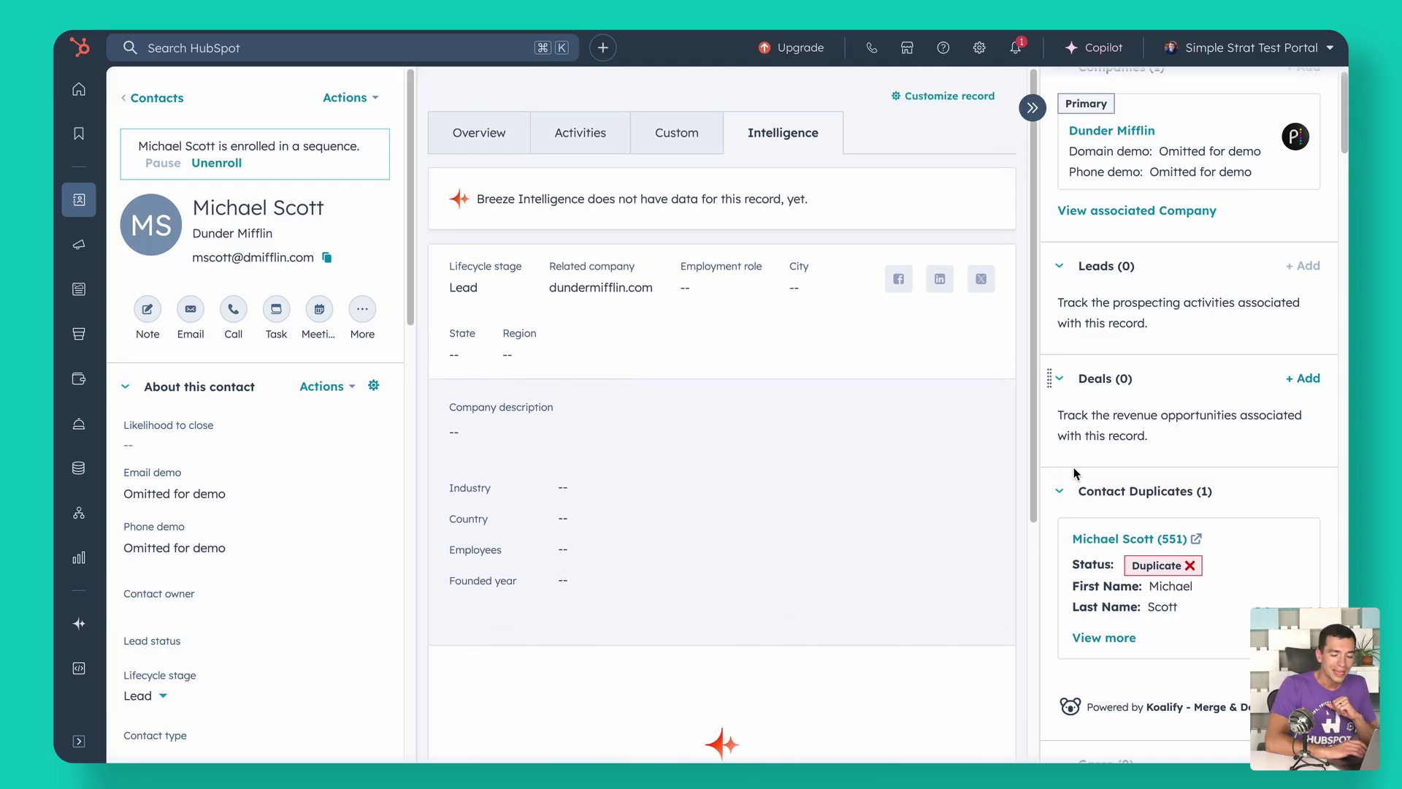
scroll(1073, 473, "down", 3)
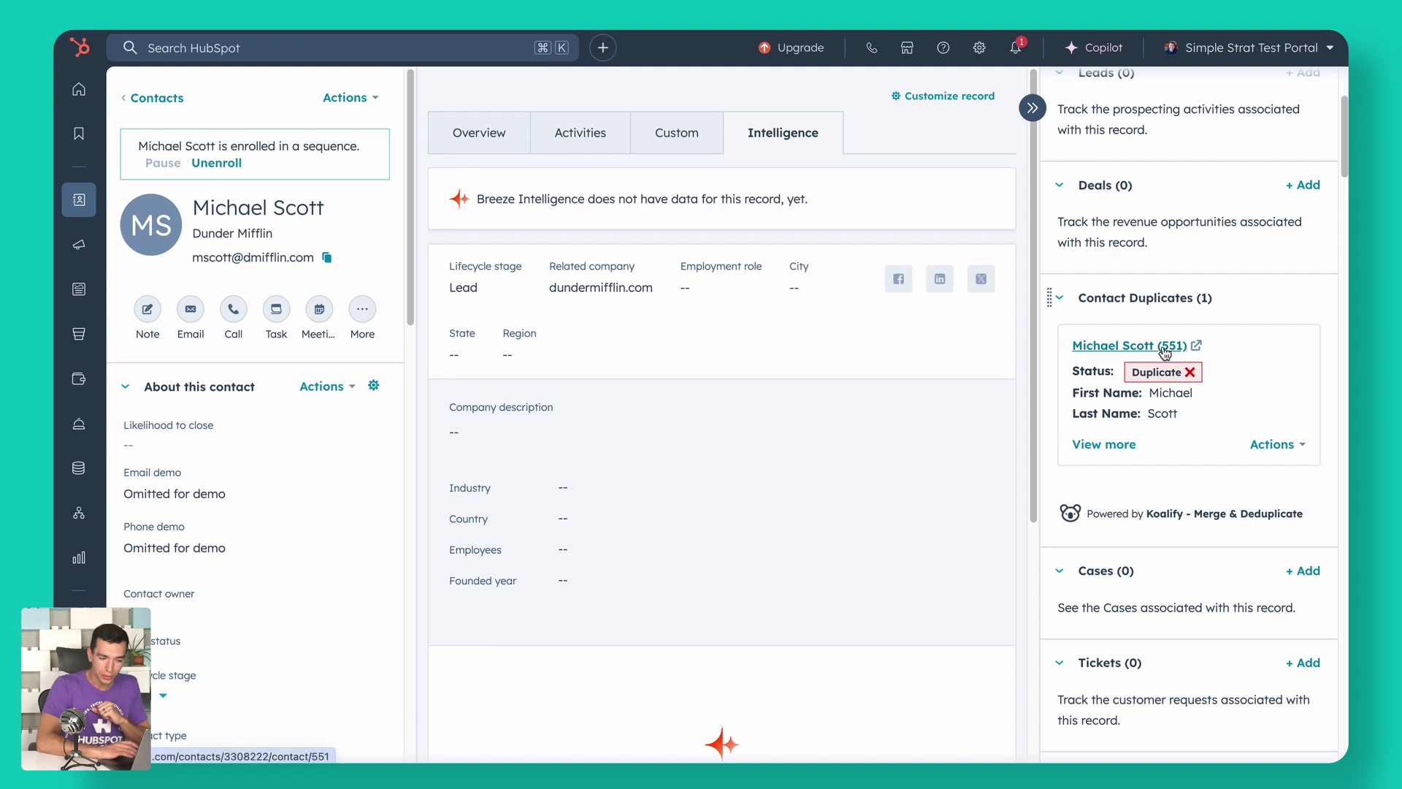
Open the linked duplicate's record from the Contact Duplicates card, review its own duplicates card, and return to the original contact.
left_click(1106, 349)
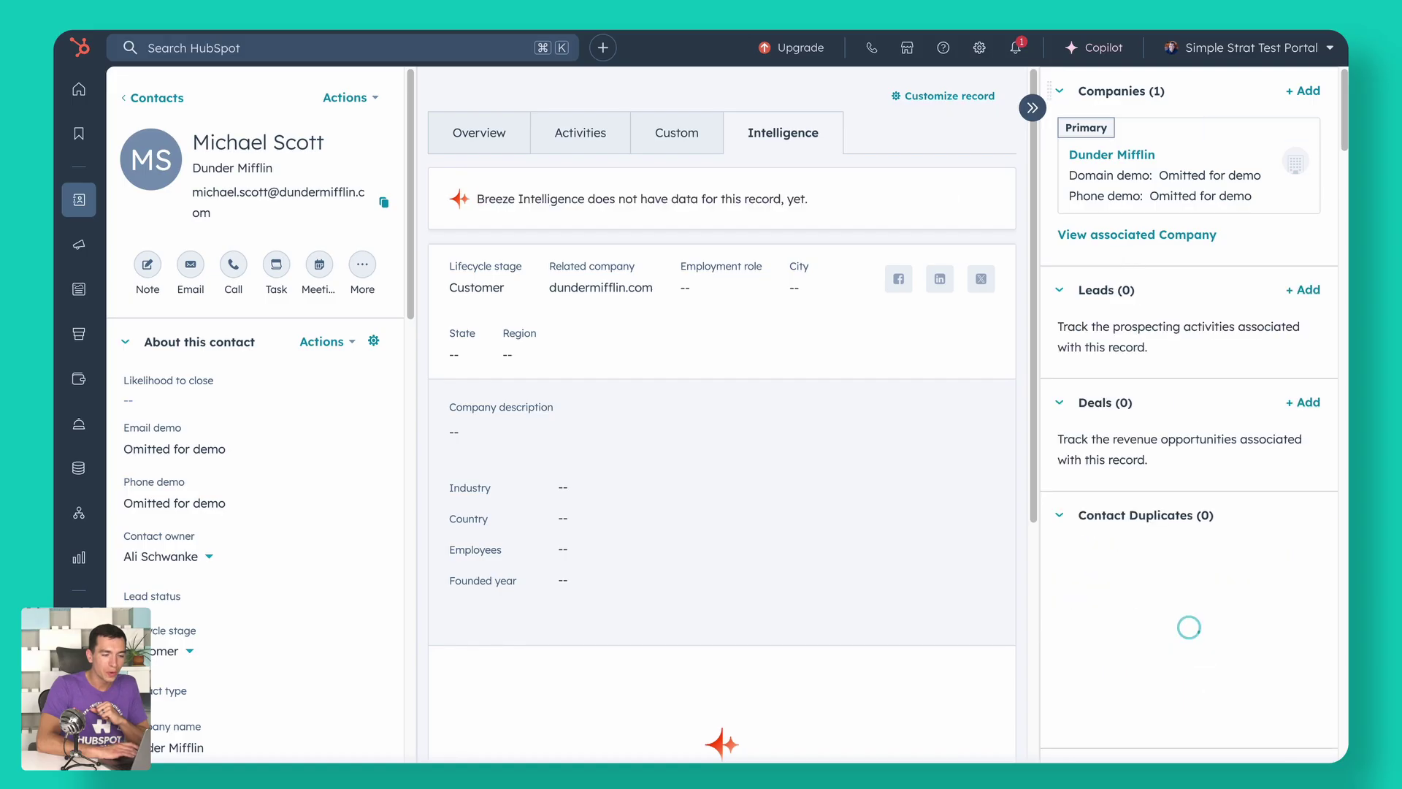
scroll(1107, 394, "down", 3)
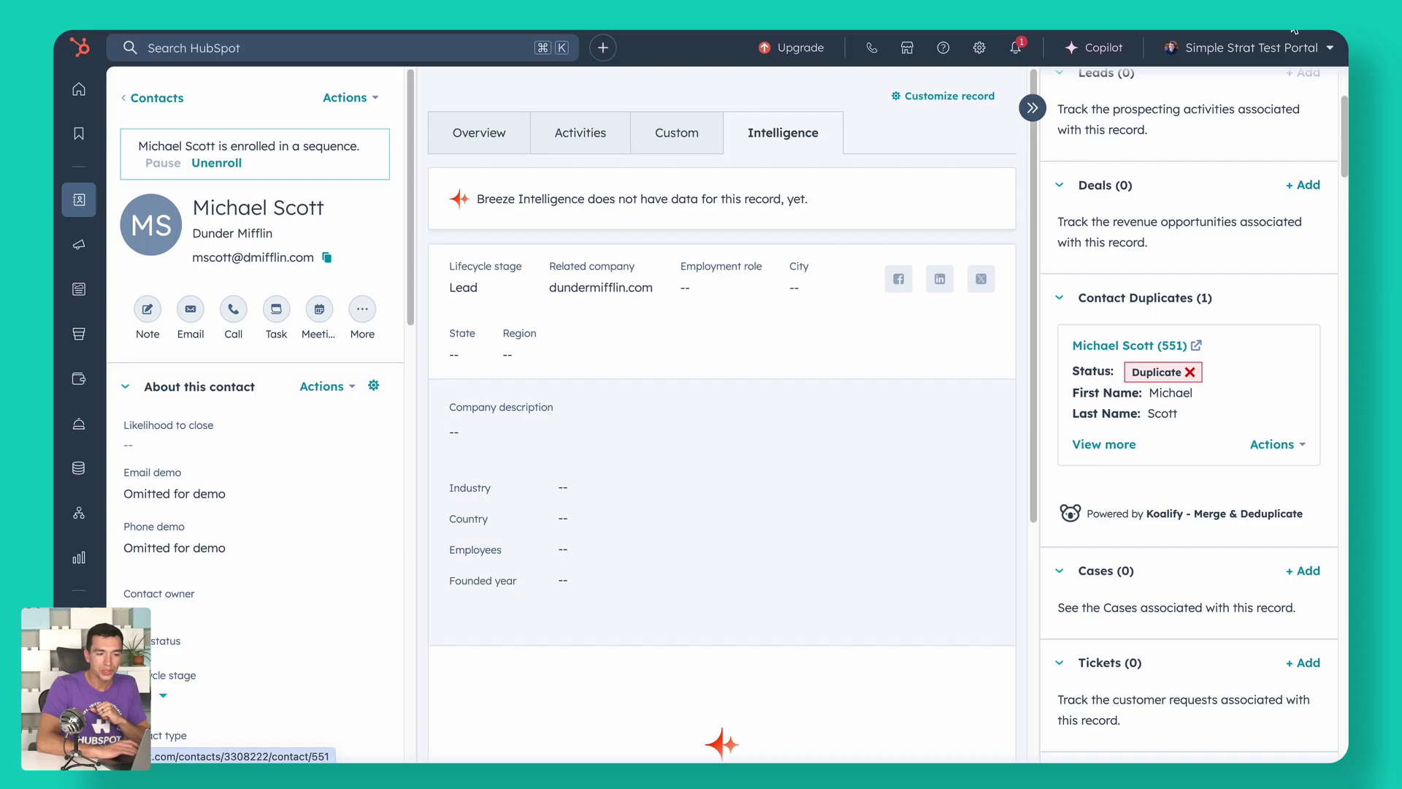
key("super+w")
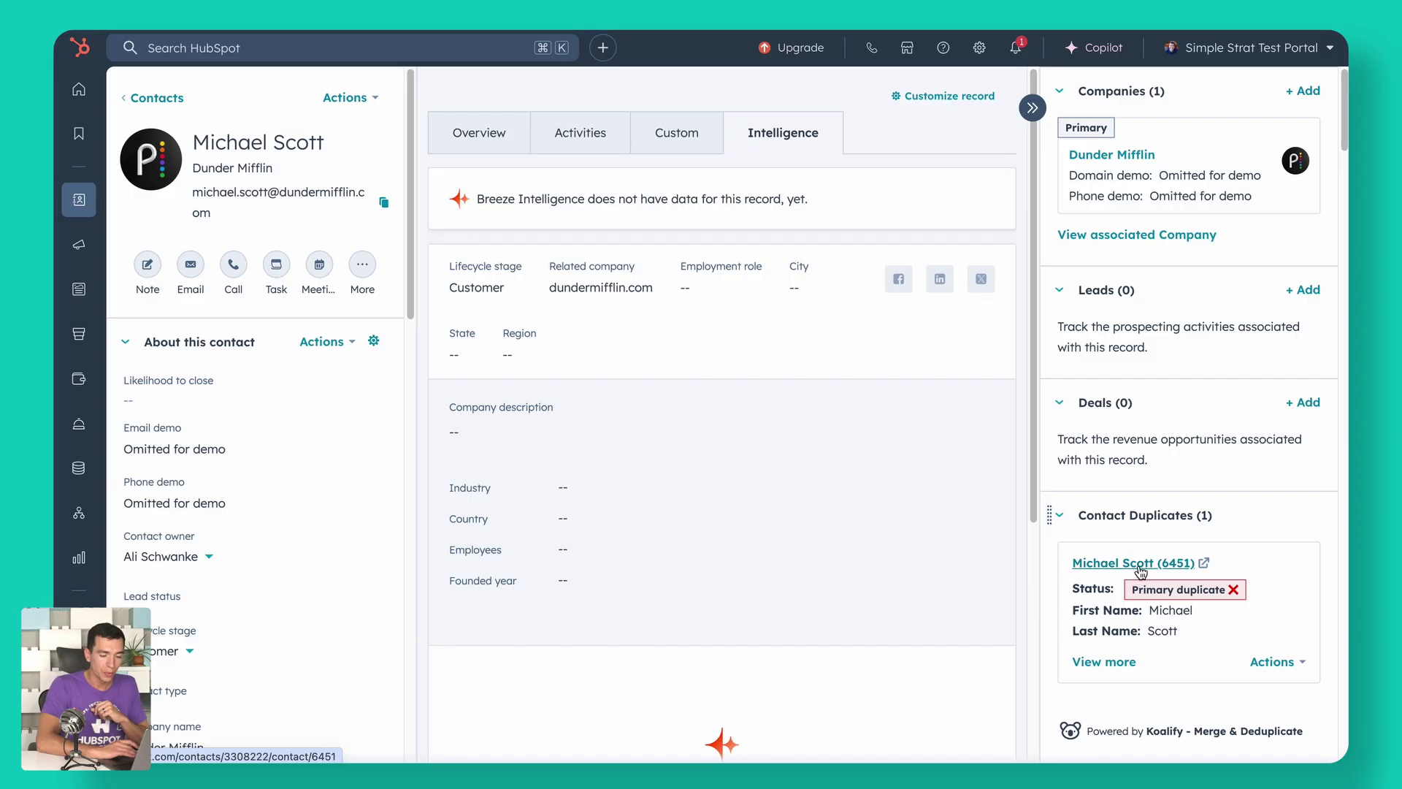
key("super+w")
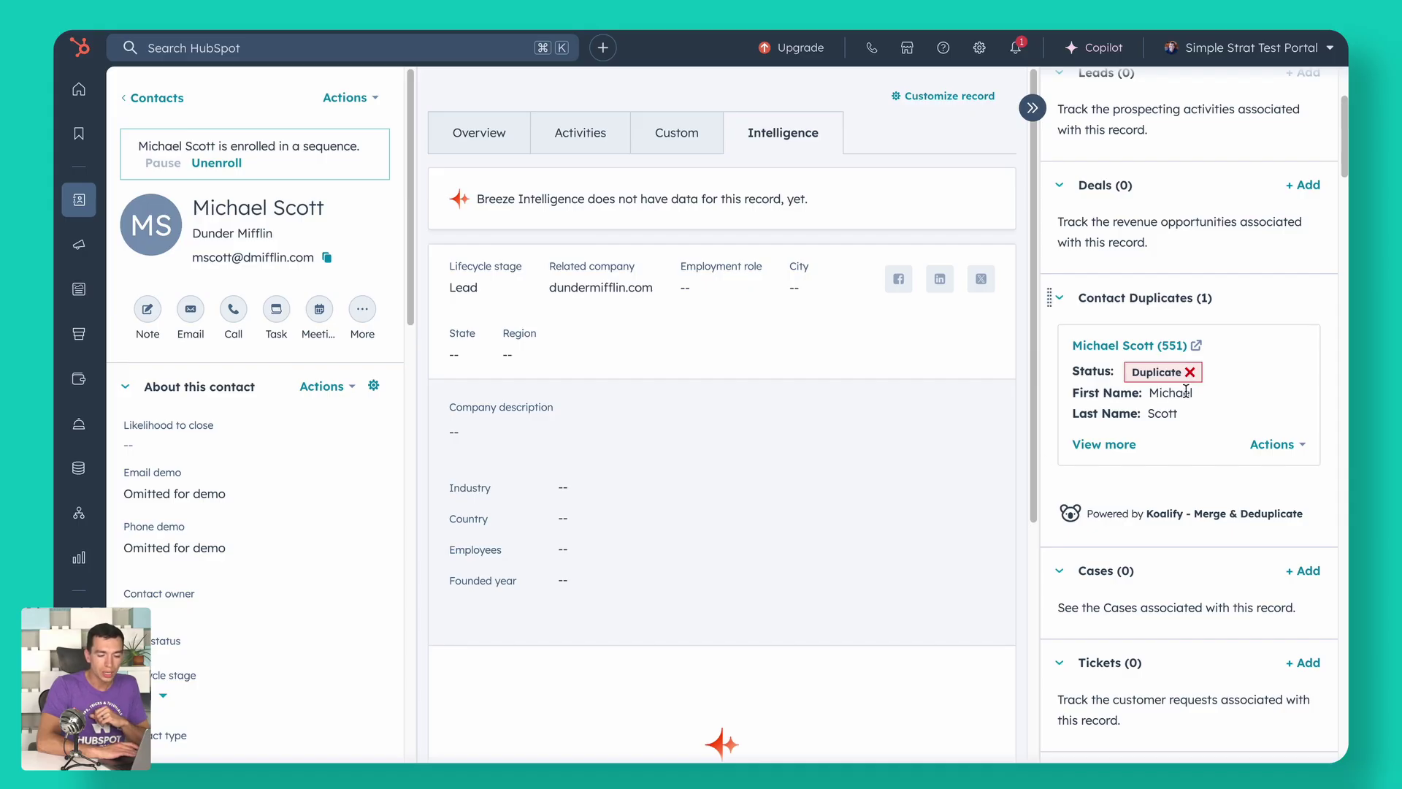
Merge the duplicate listed in the Contact Duplicates card into the current contact.
left_click(1274, 445)
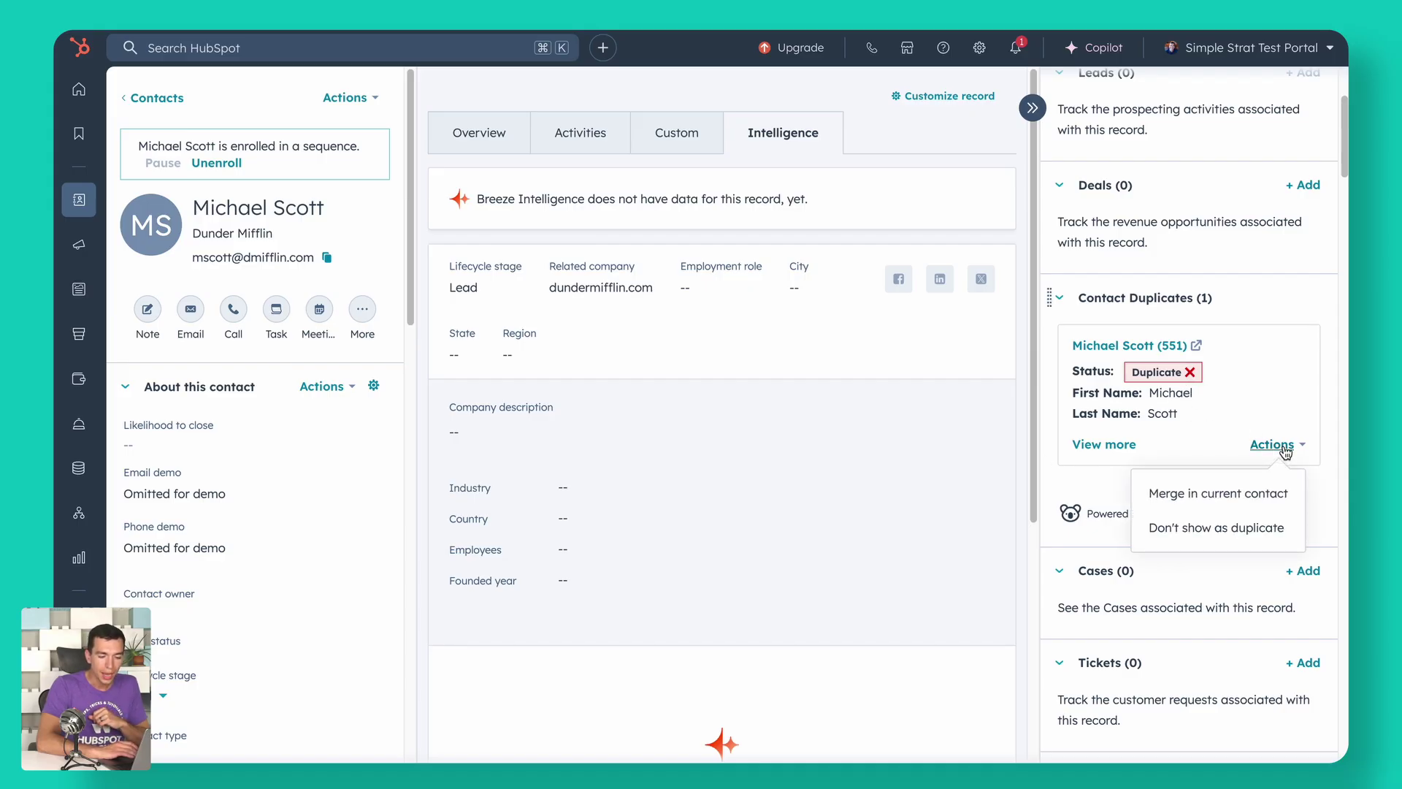
left_click(1249, 495)
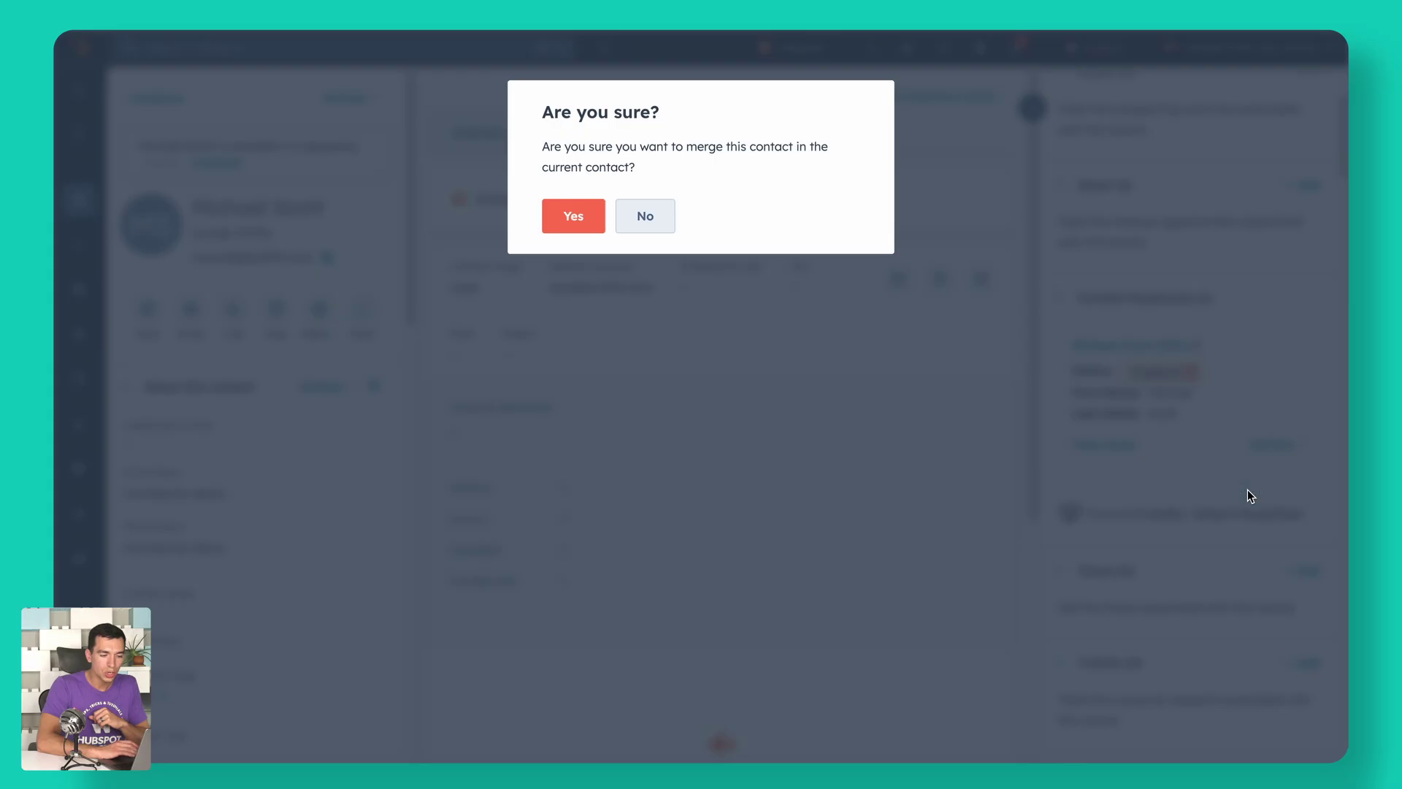
left_click(575, 225)
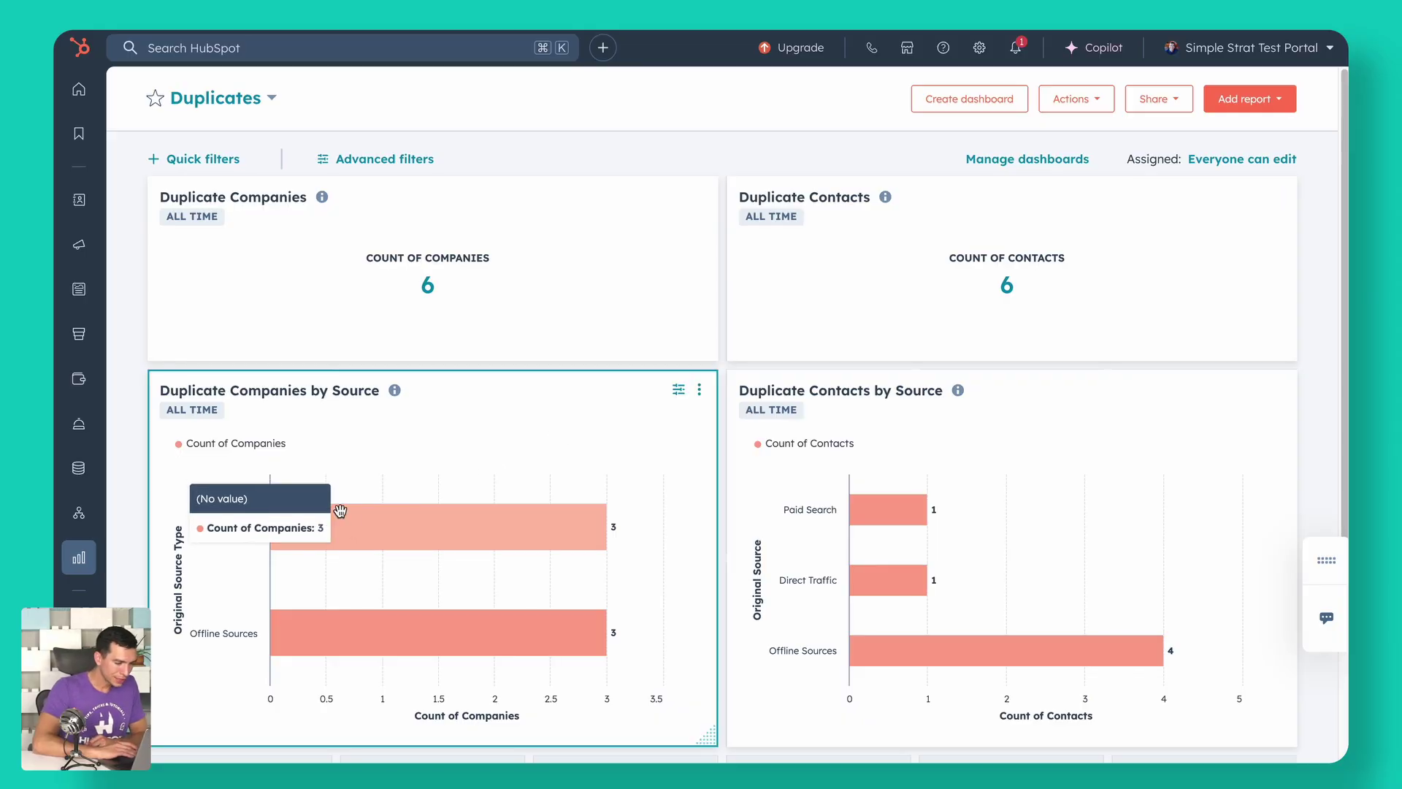
Open the Duplicate Companies by Source report for customization and inspect its advanced filters.
left_click(679, 392)
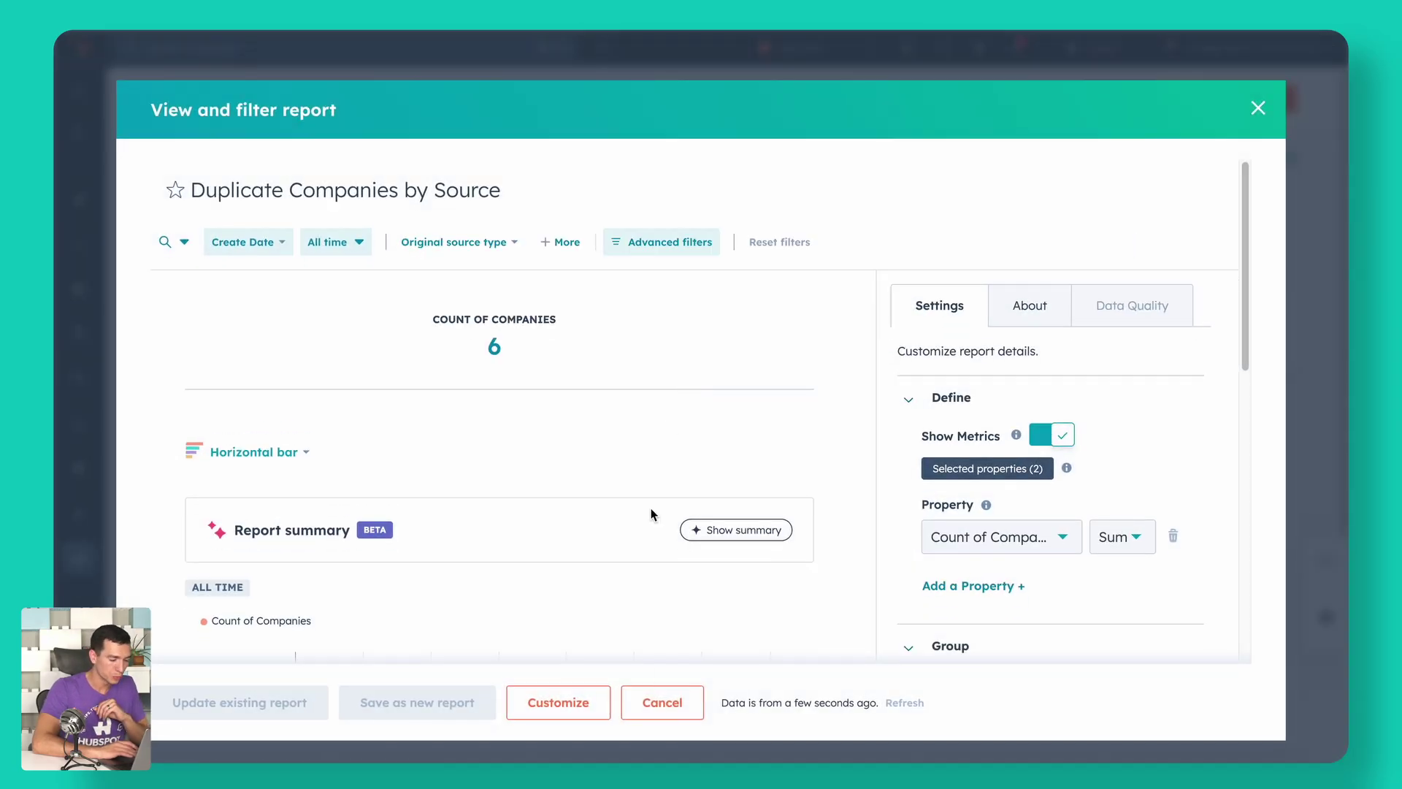
left_click(564, 712)
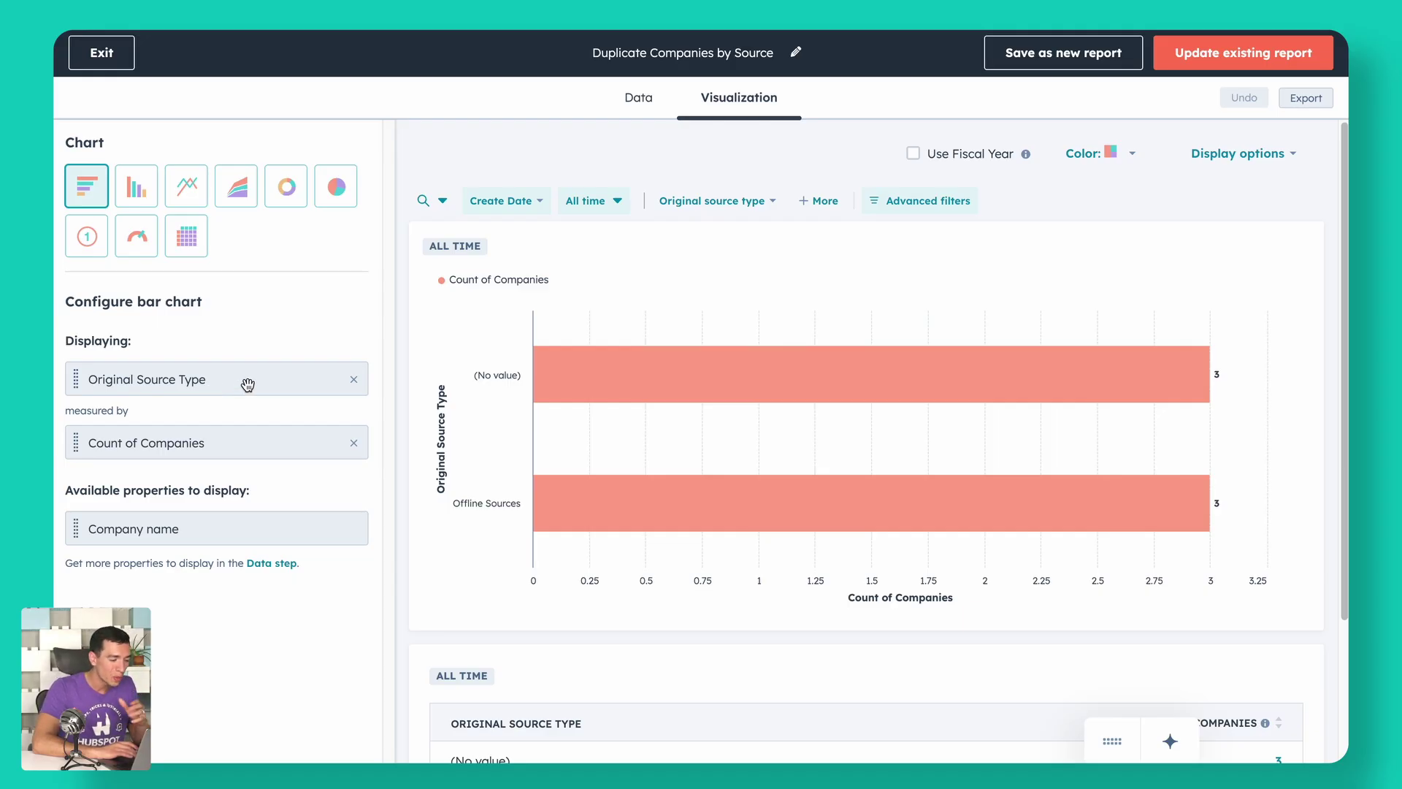
left_click(915, 202)
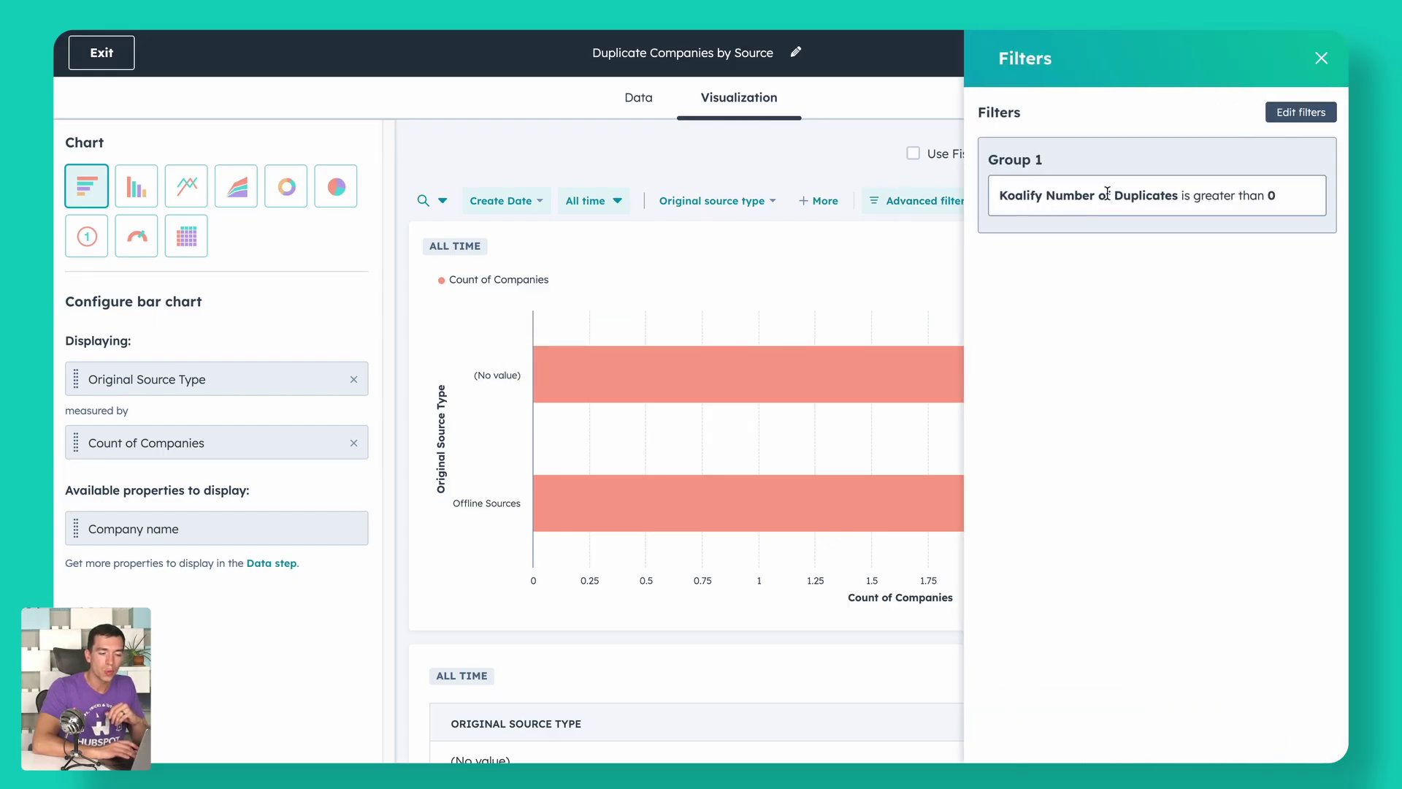